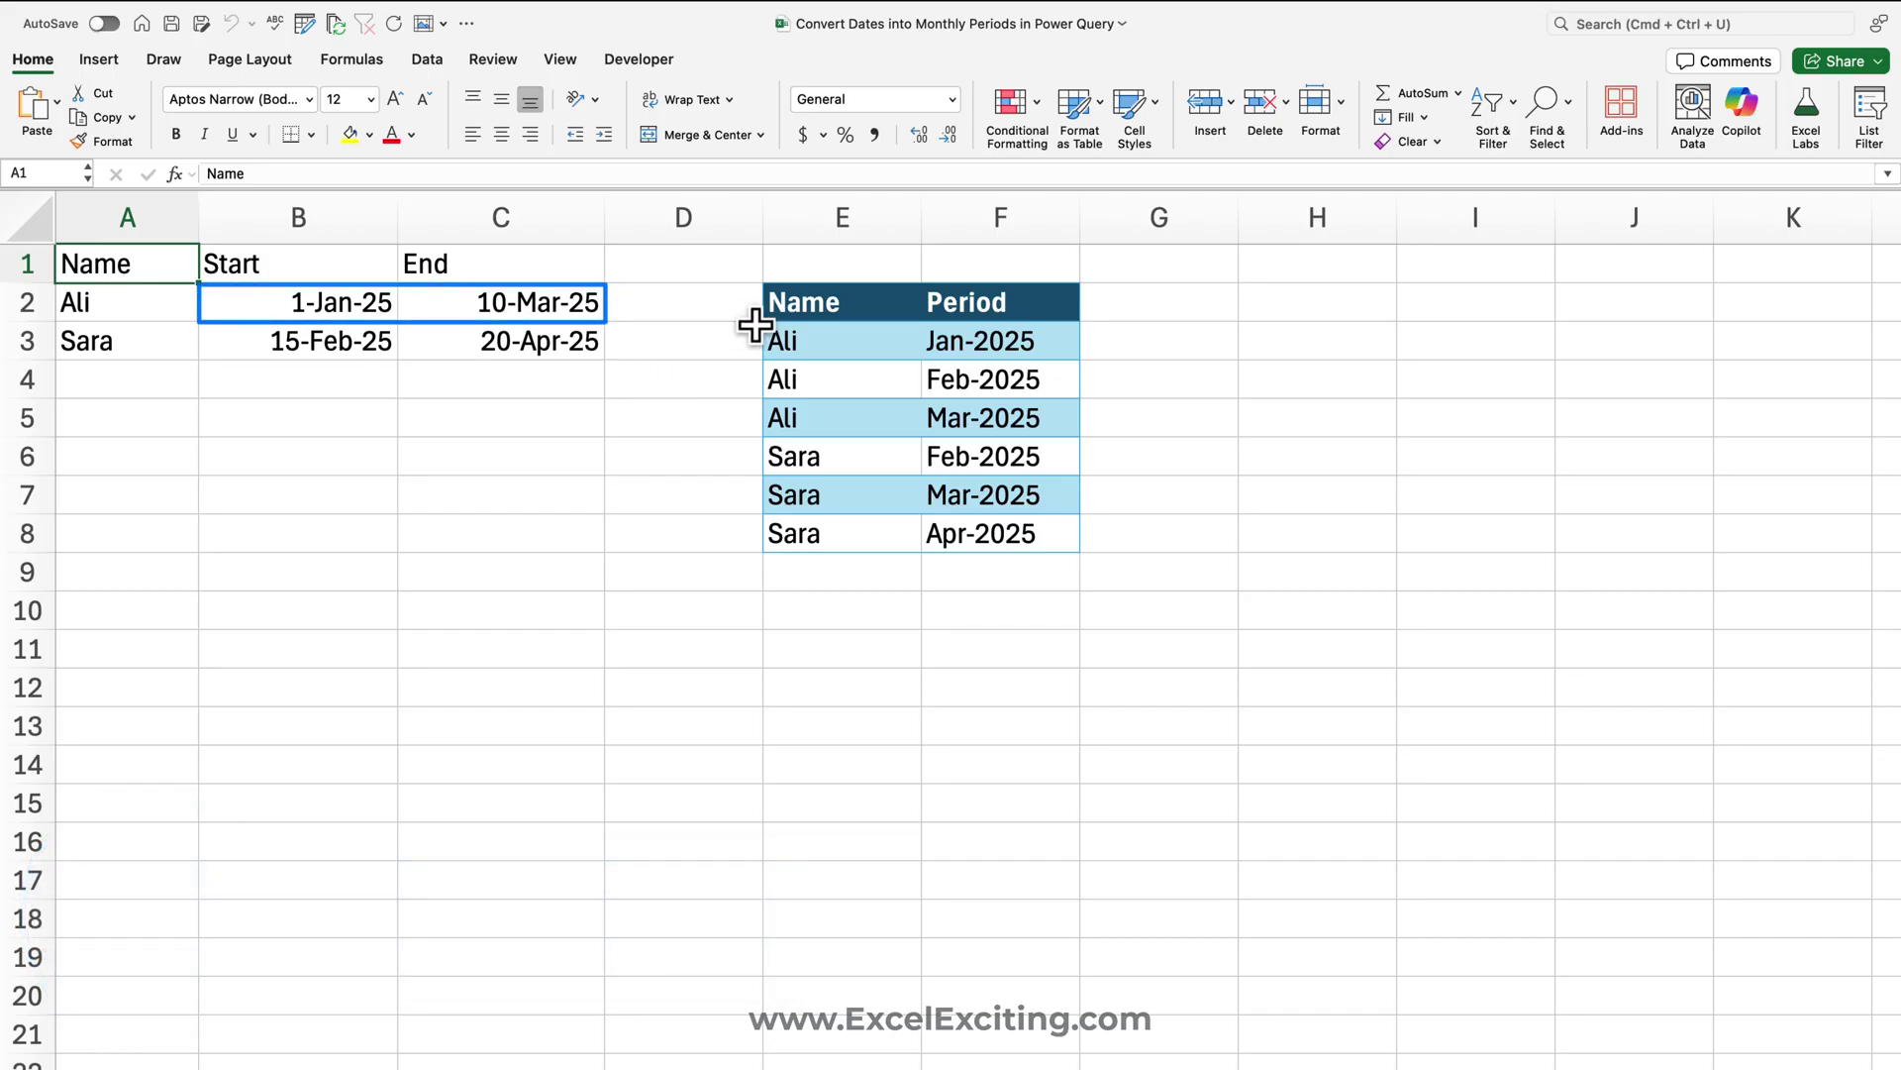
Convert the Name/Start/End range $A$1:$C$3 into an Excel table (Table1) with headers
mouse_move(760, 327)
left_mouse_down()
mouse_move(881, 338)
mouse_move(1077, 438)
left_mouse_up()
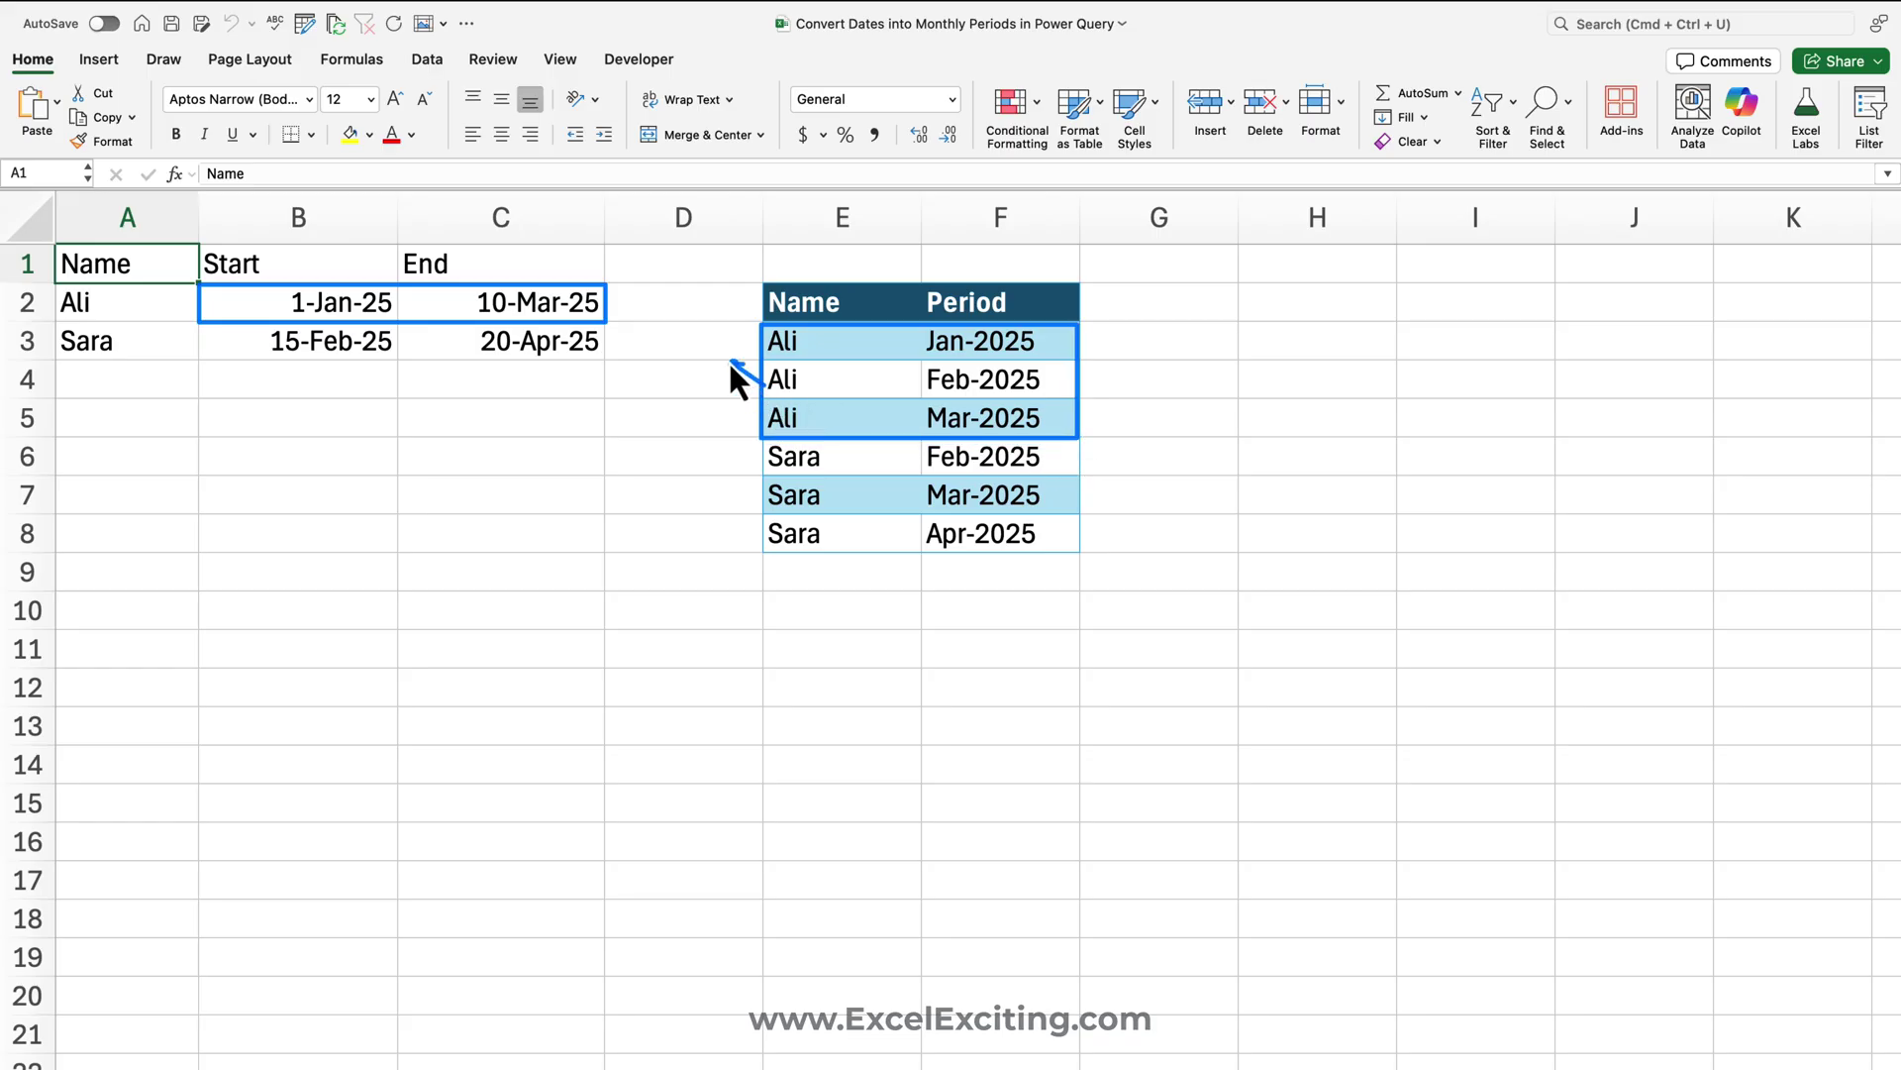
left_click_drag(730, 362, 622, 306)
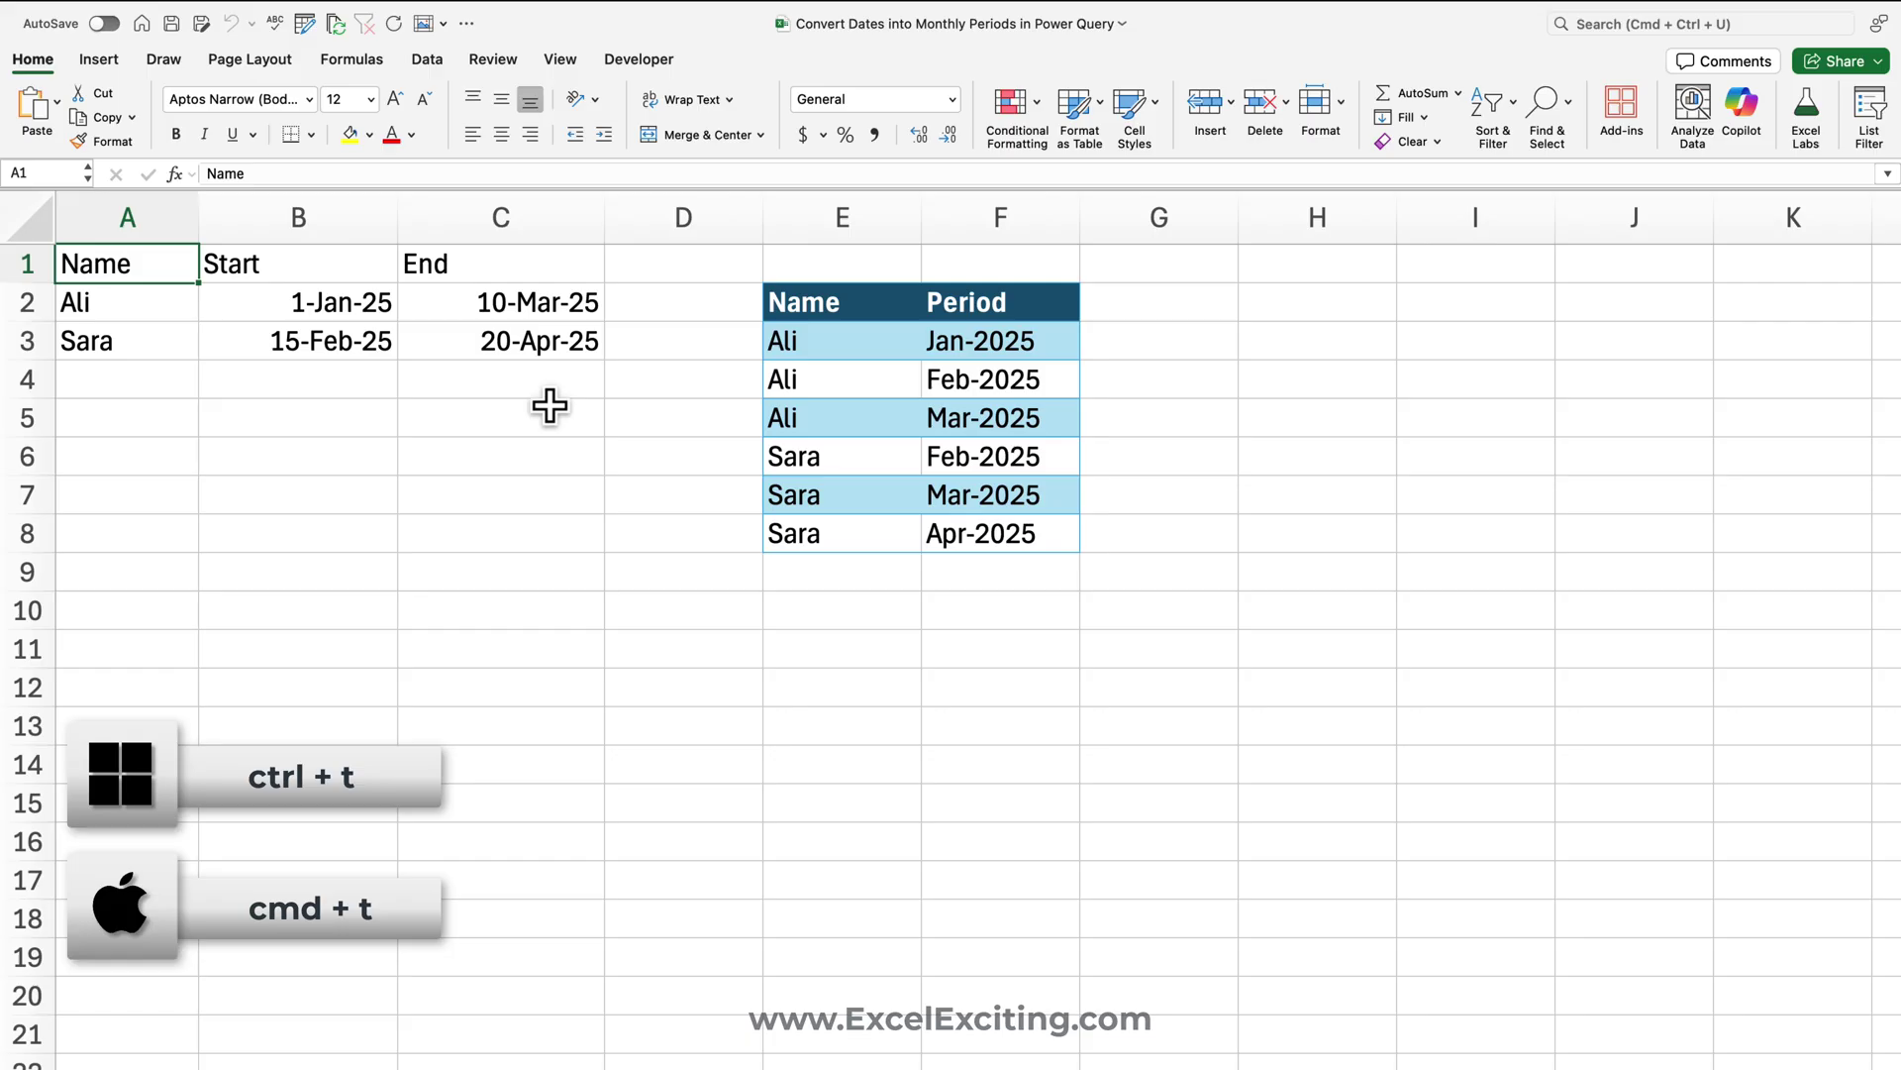
key("super+t")
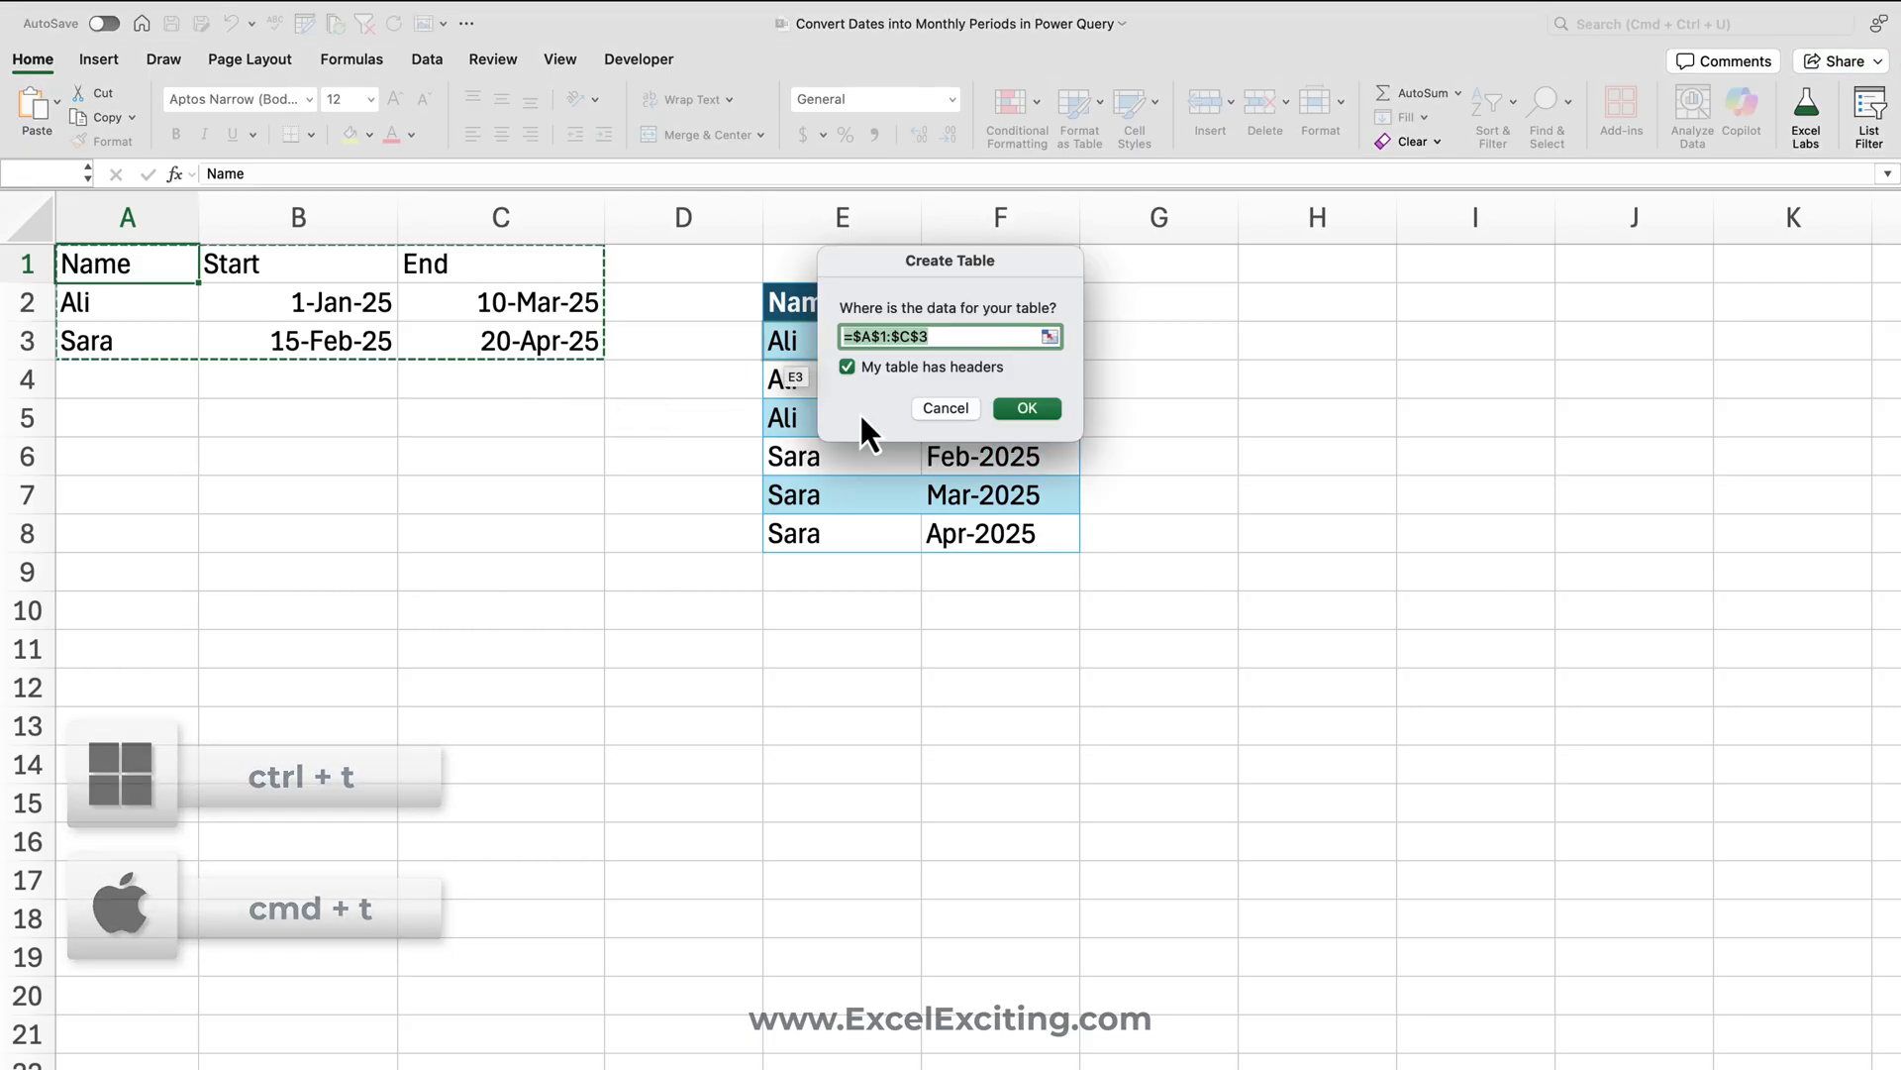
left_click(1027, 417)
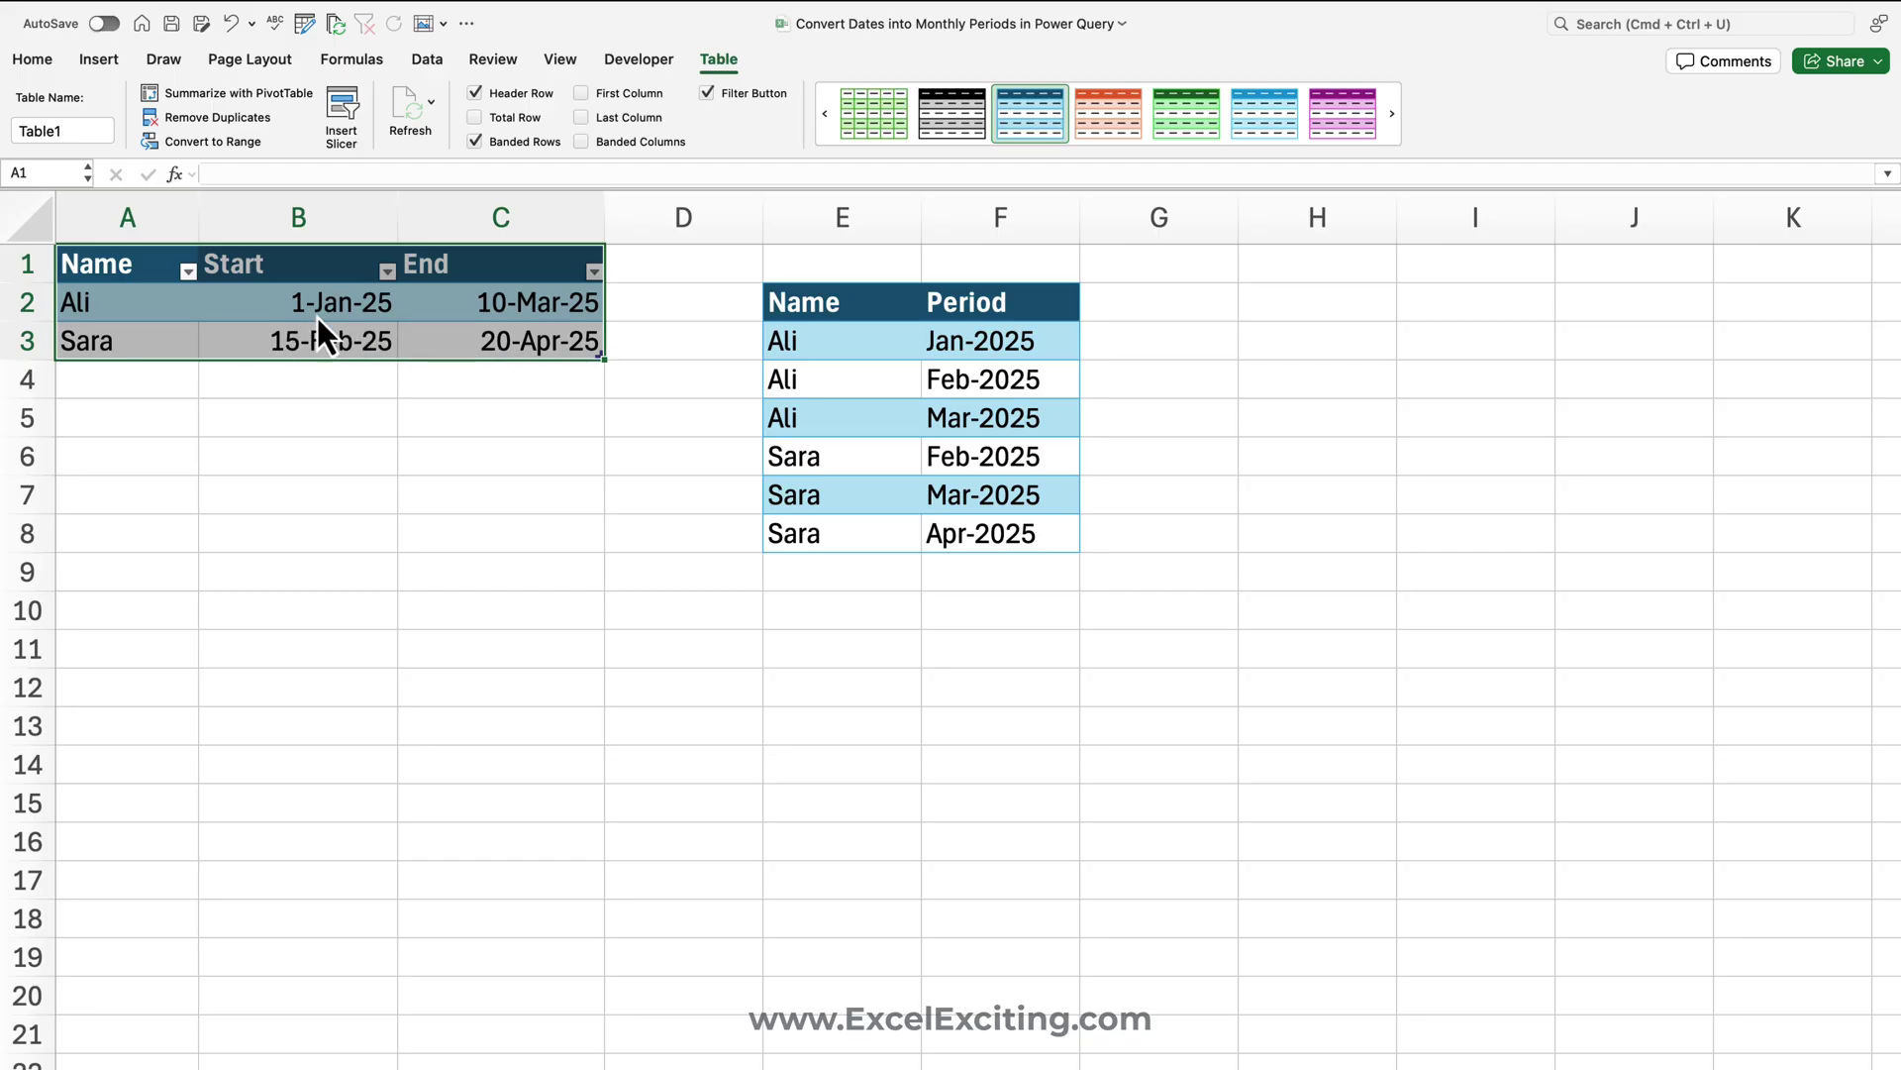
left_click(418, 57)
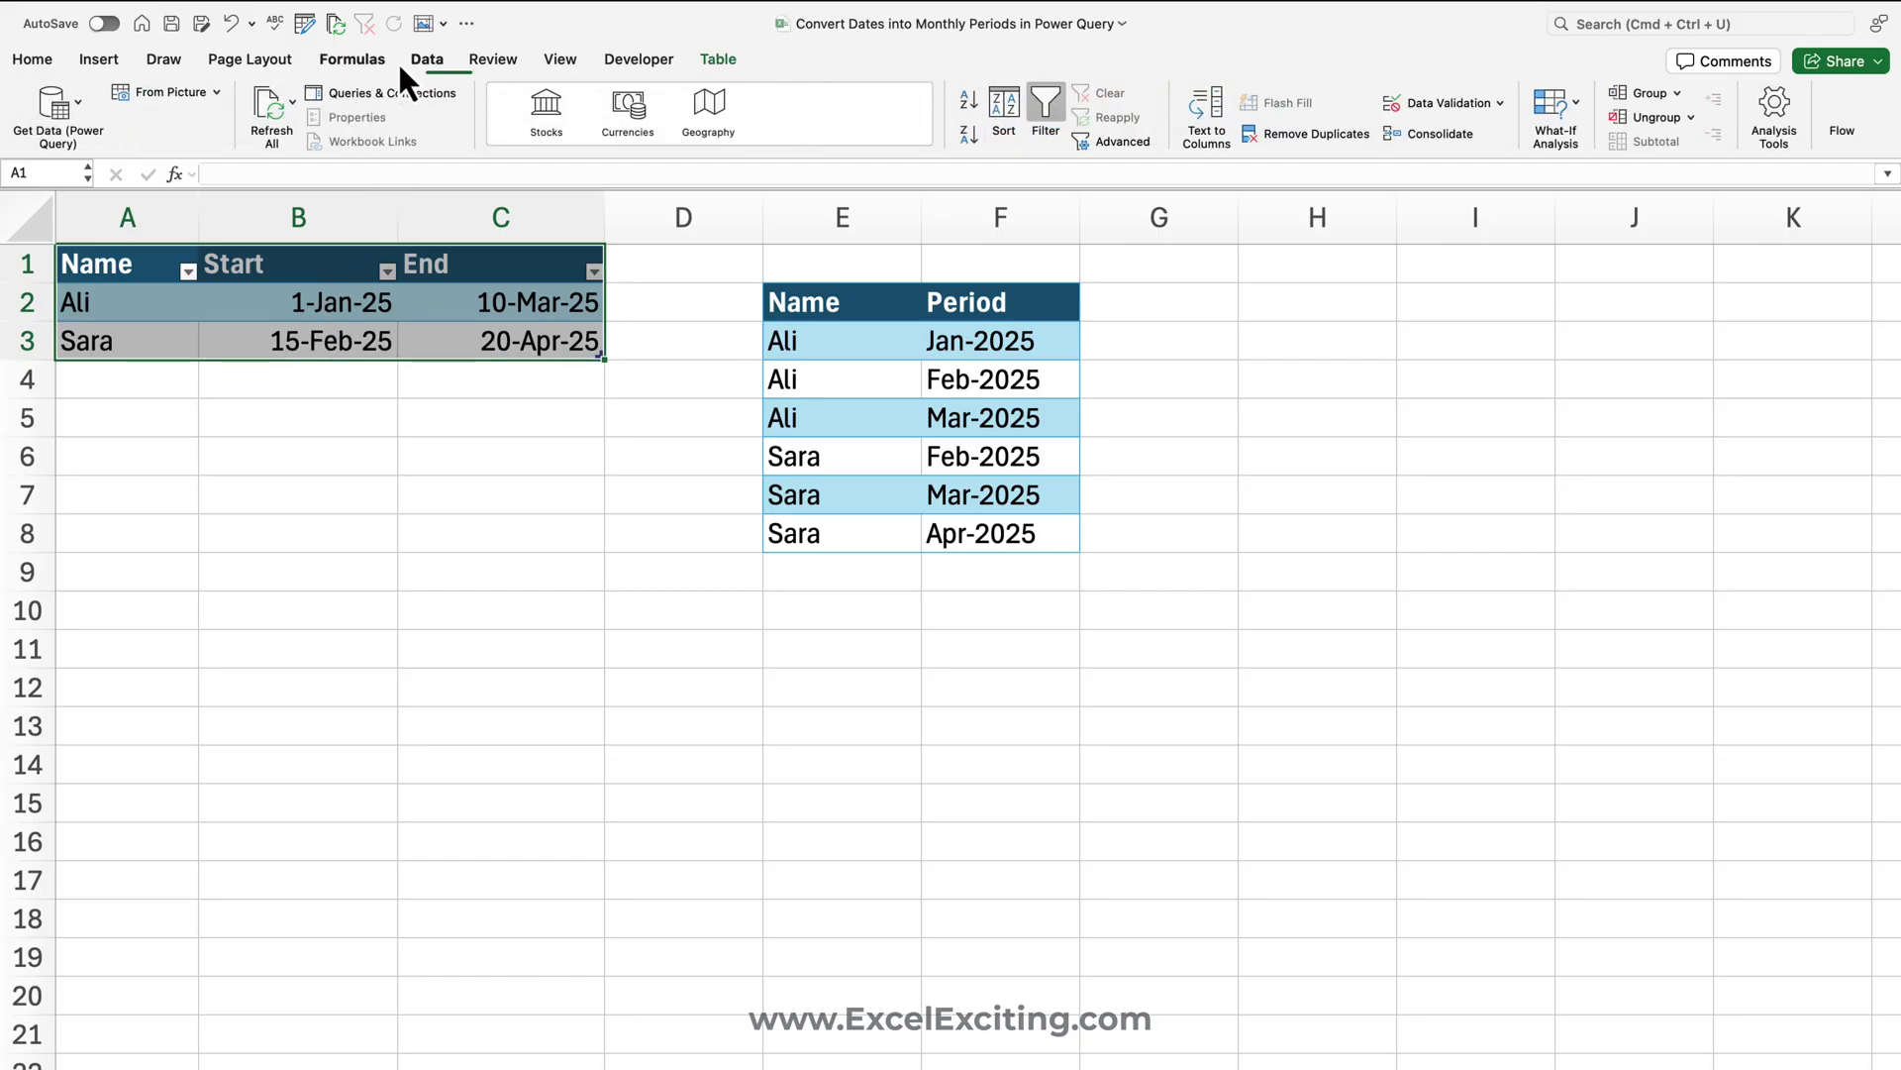
Create a blank query with Source set to Excel.CurrentWorkbook() and open it in the editor
left_click(54, 101)
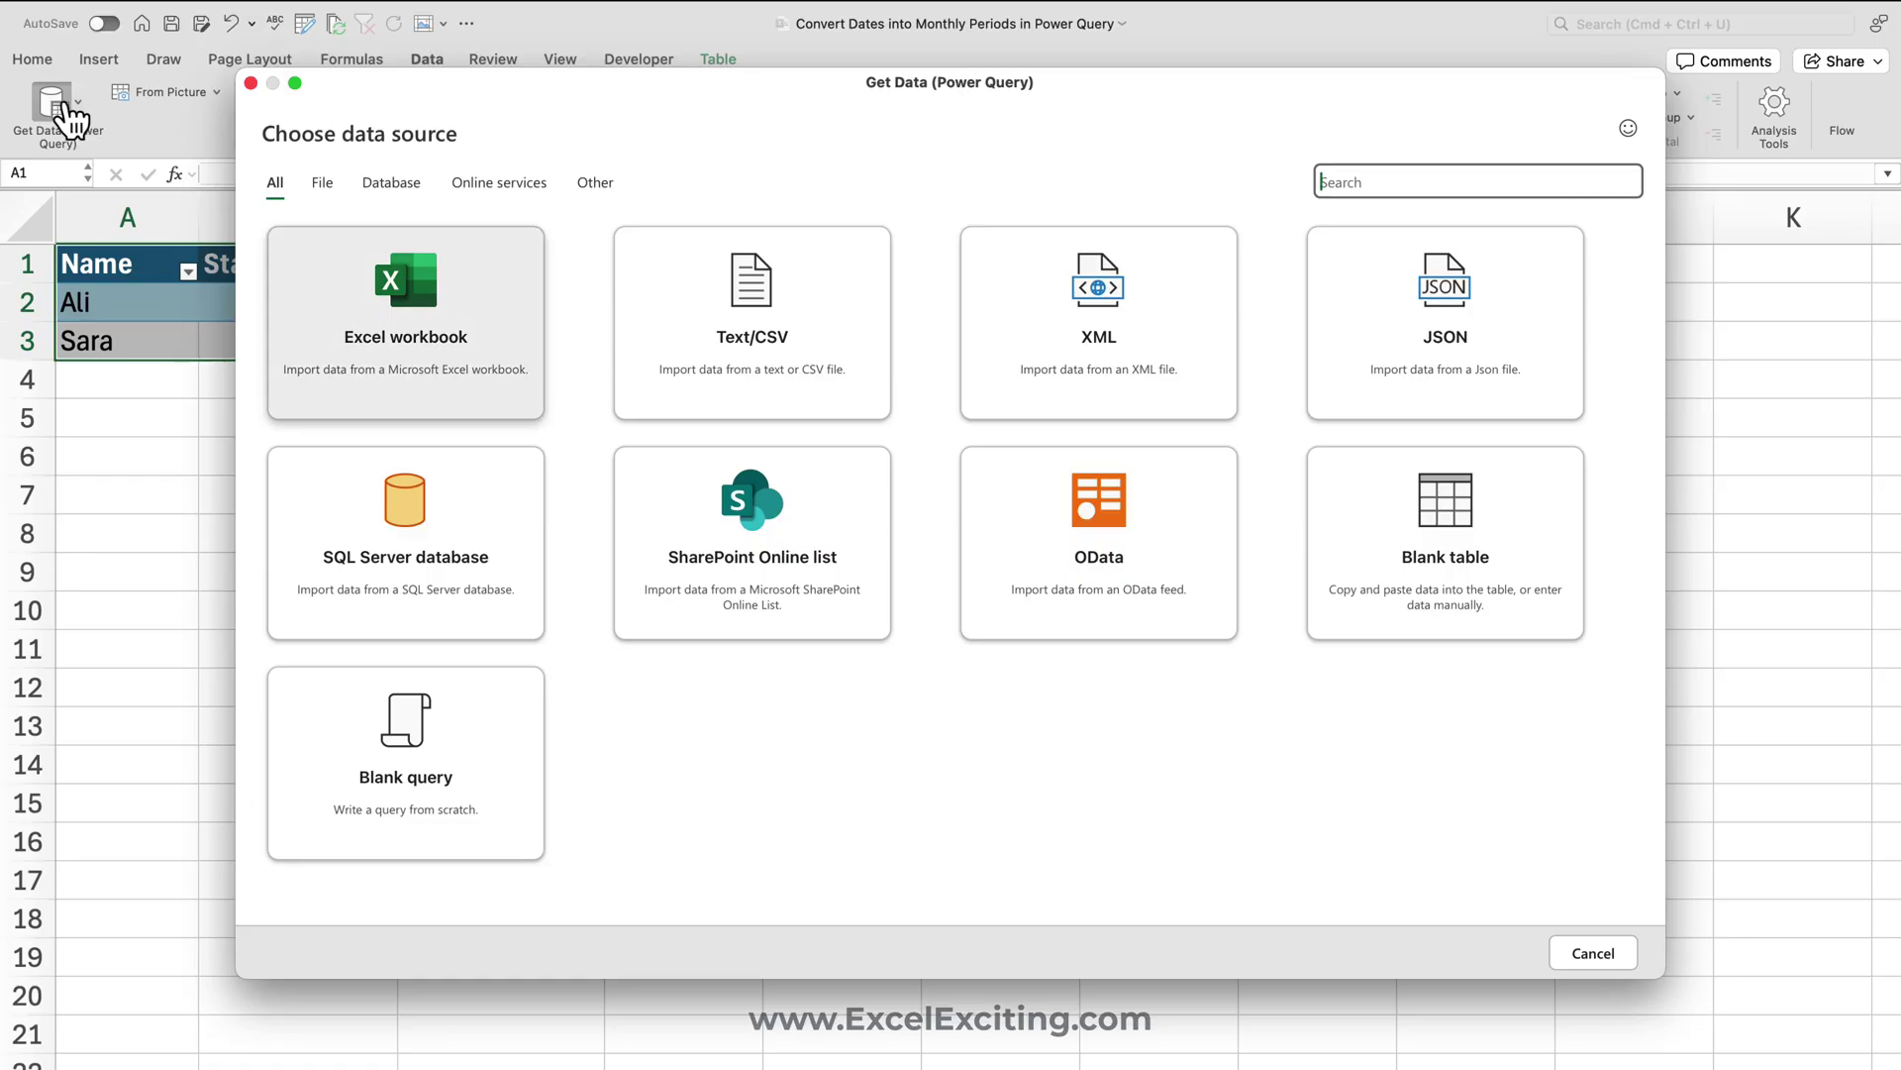
left_click(428, 711)
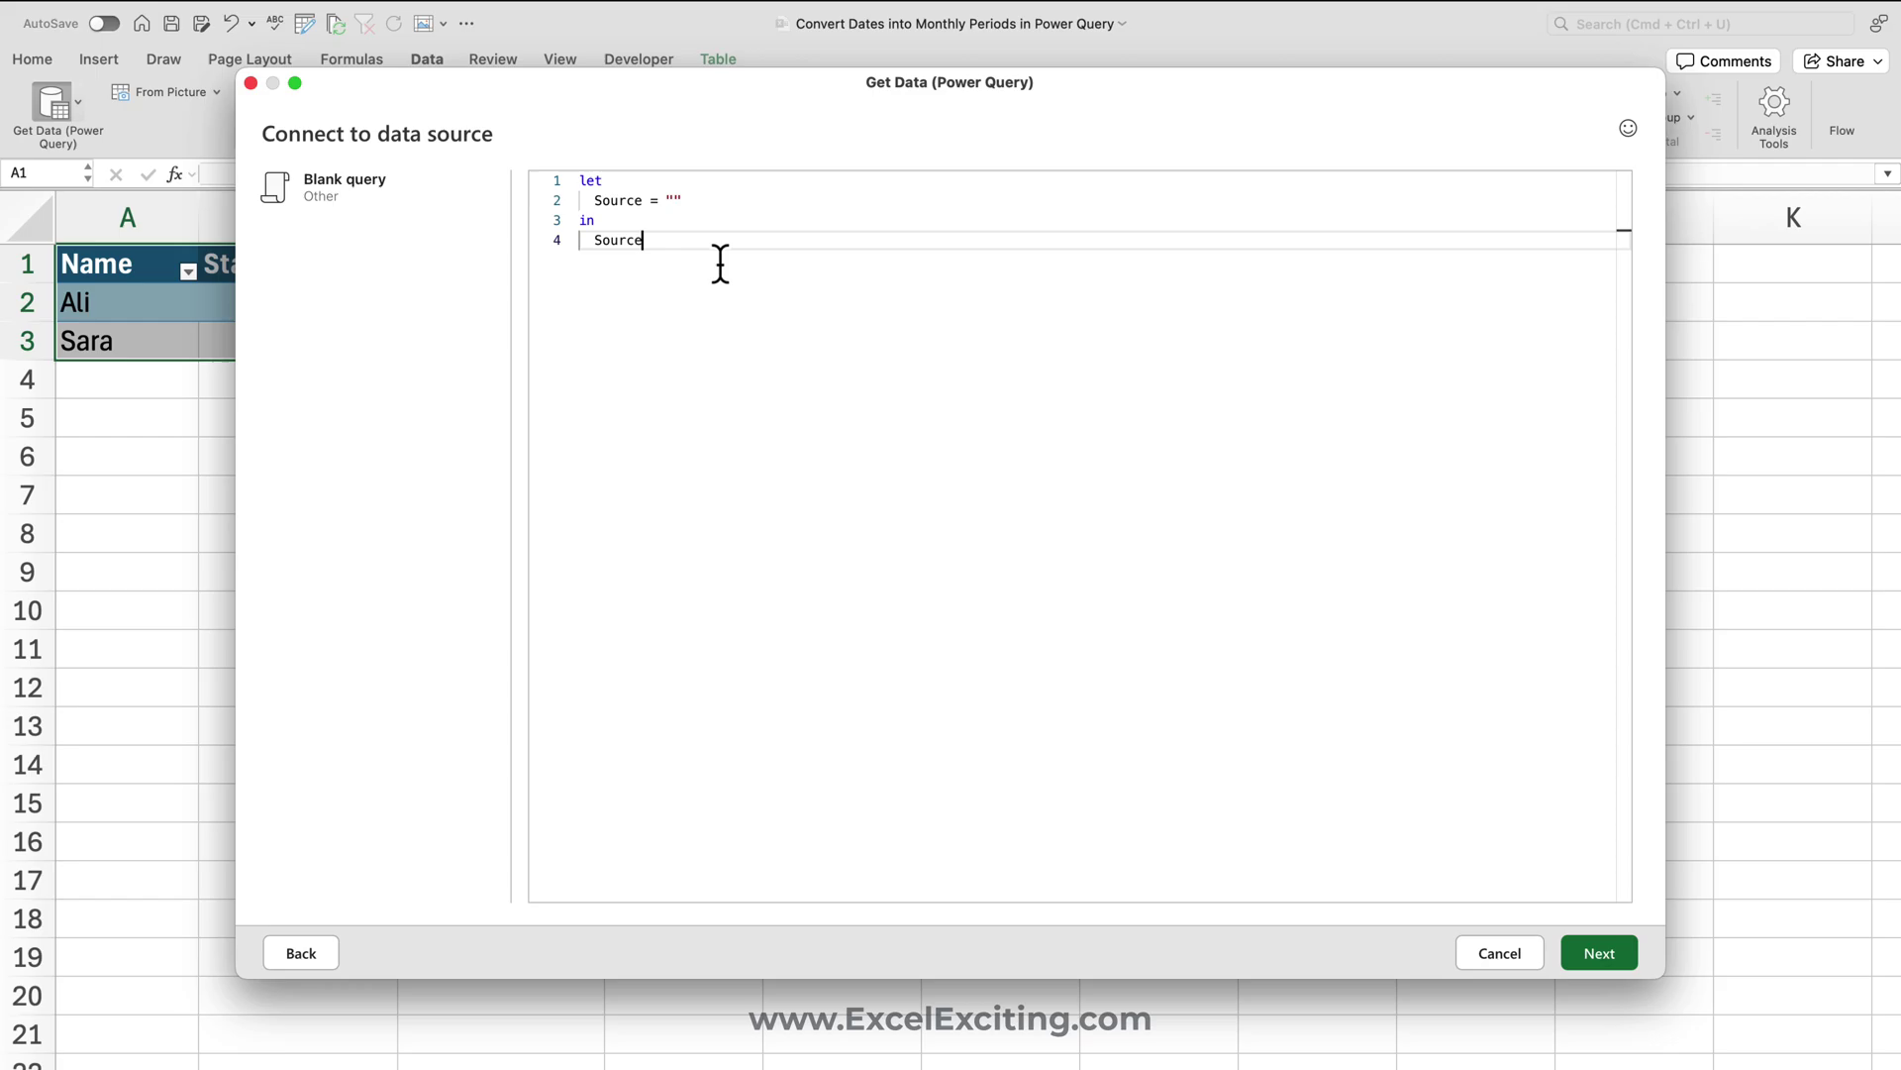
left_click(677, 199)
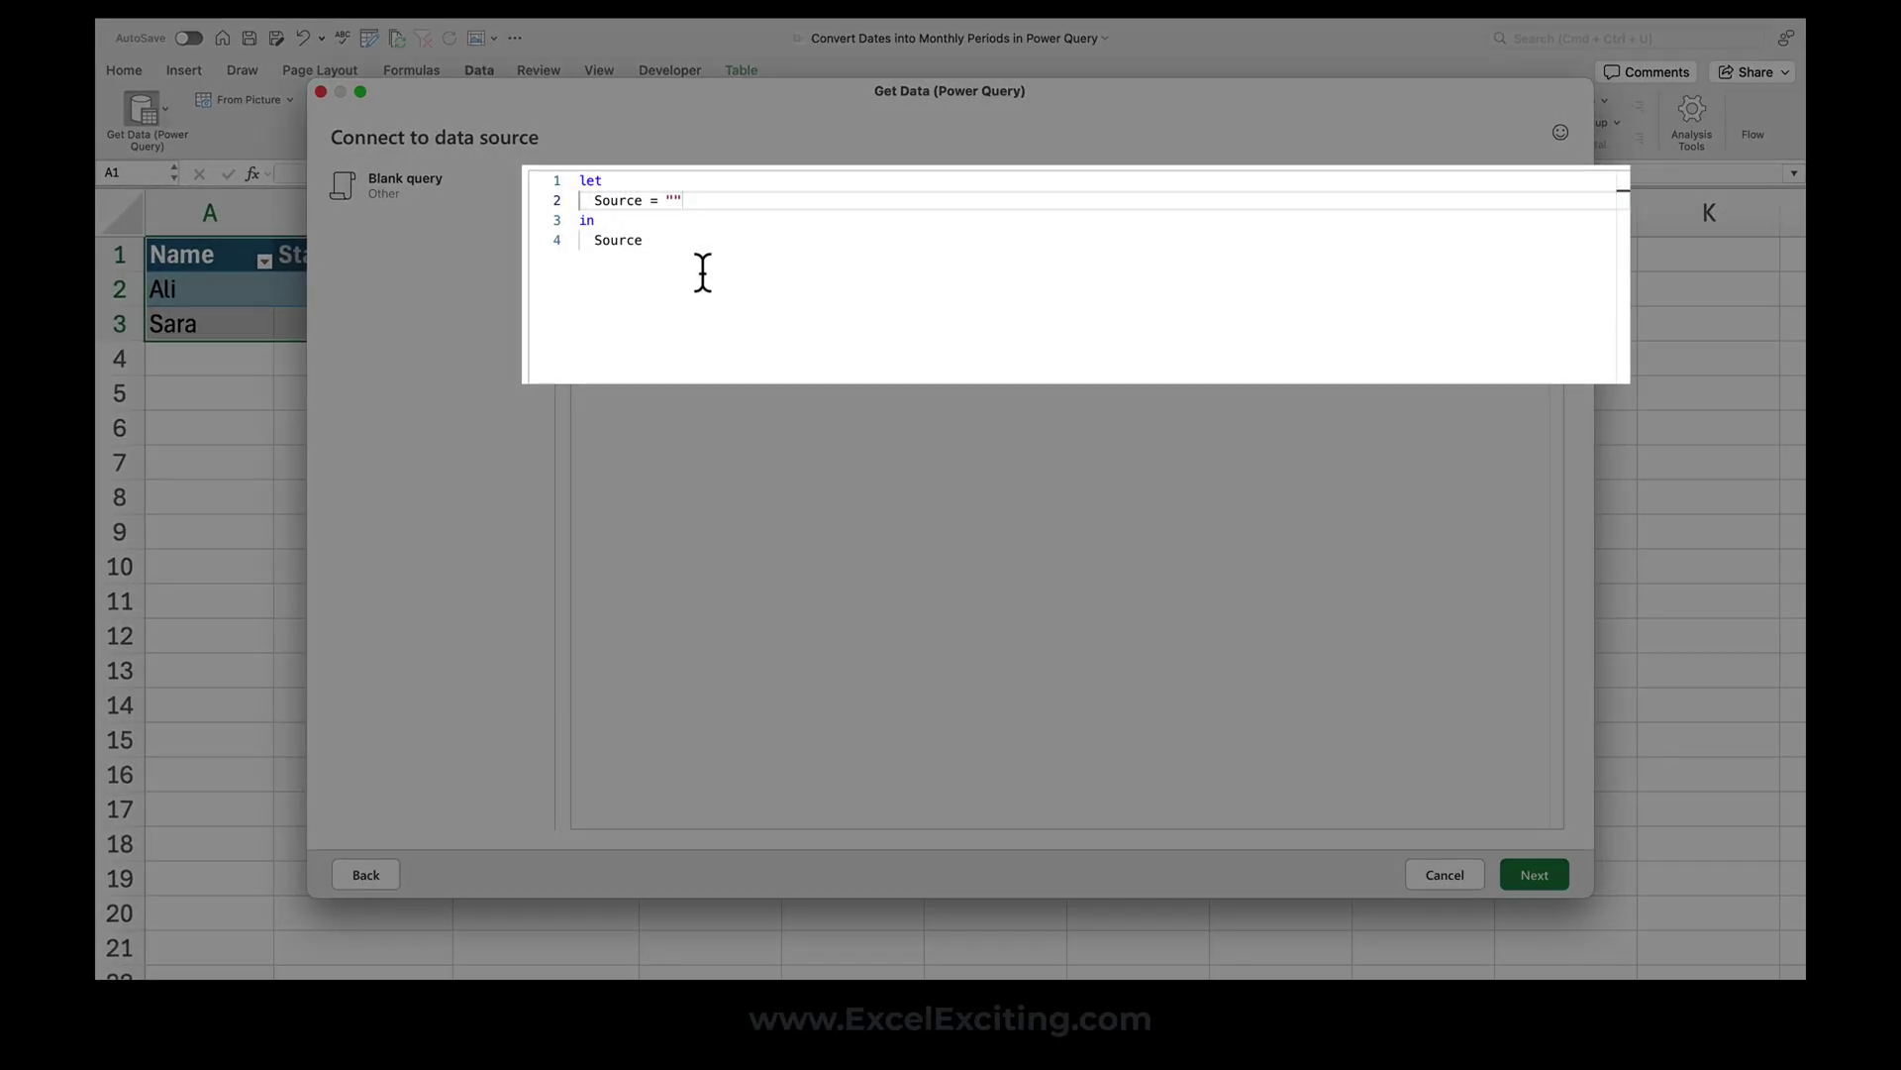
key("BackSpace")
key("BackSpace")
type("Ex")
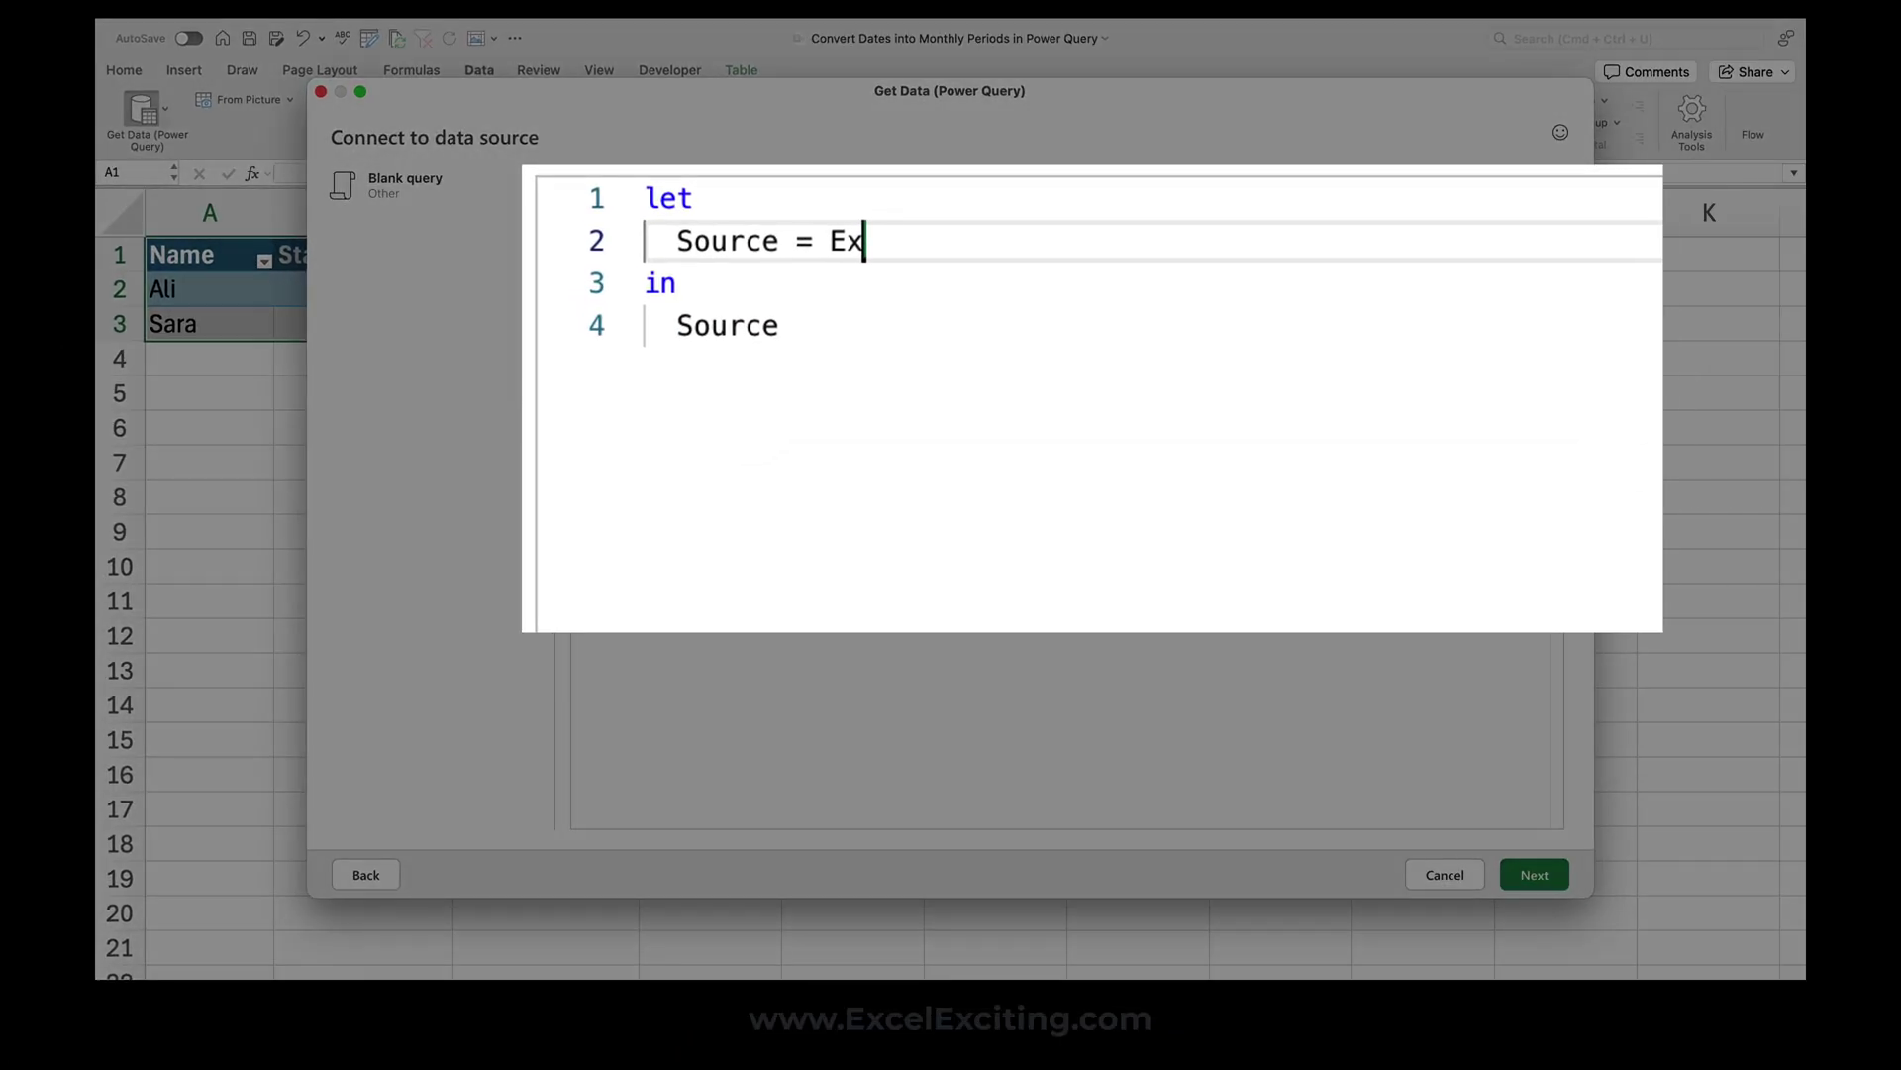
type("cel.")
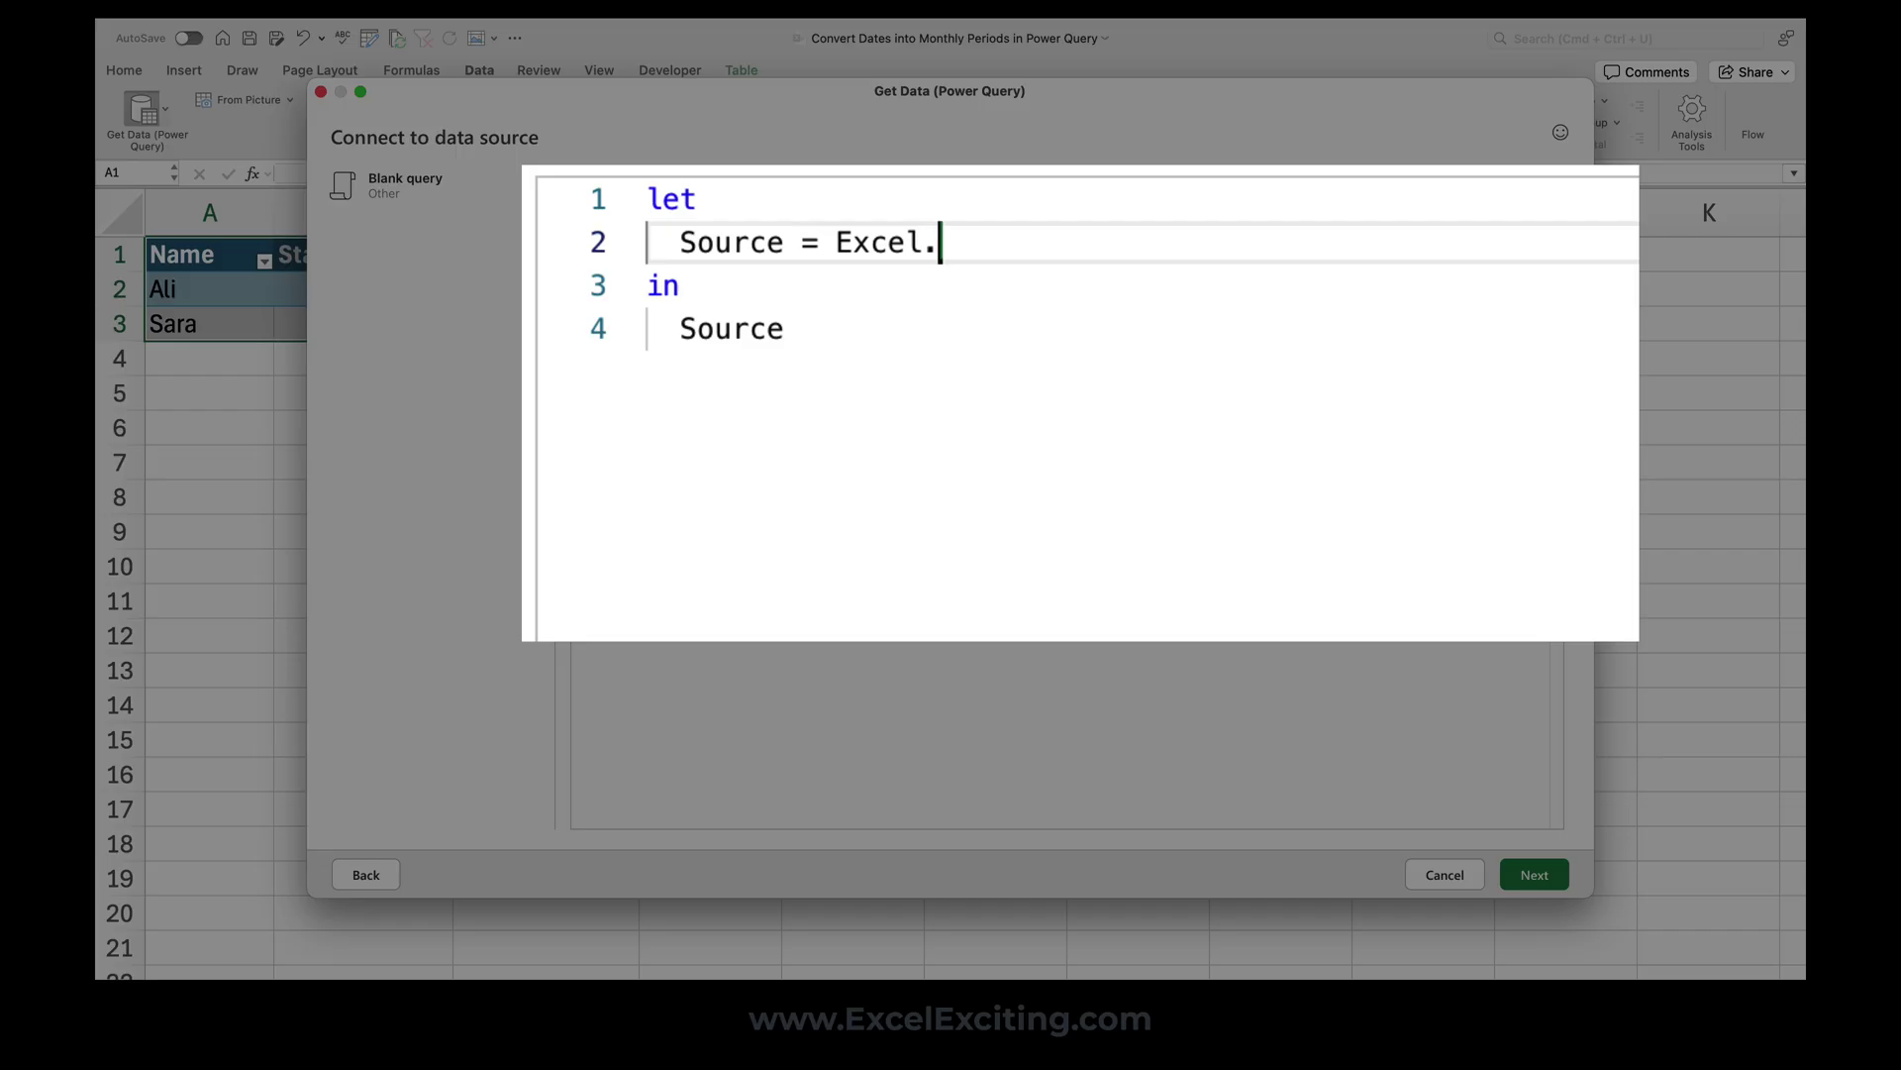
type("CurrentWorkb")
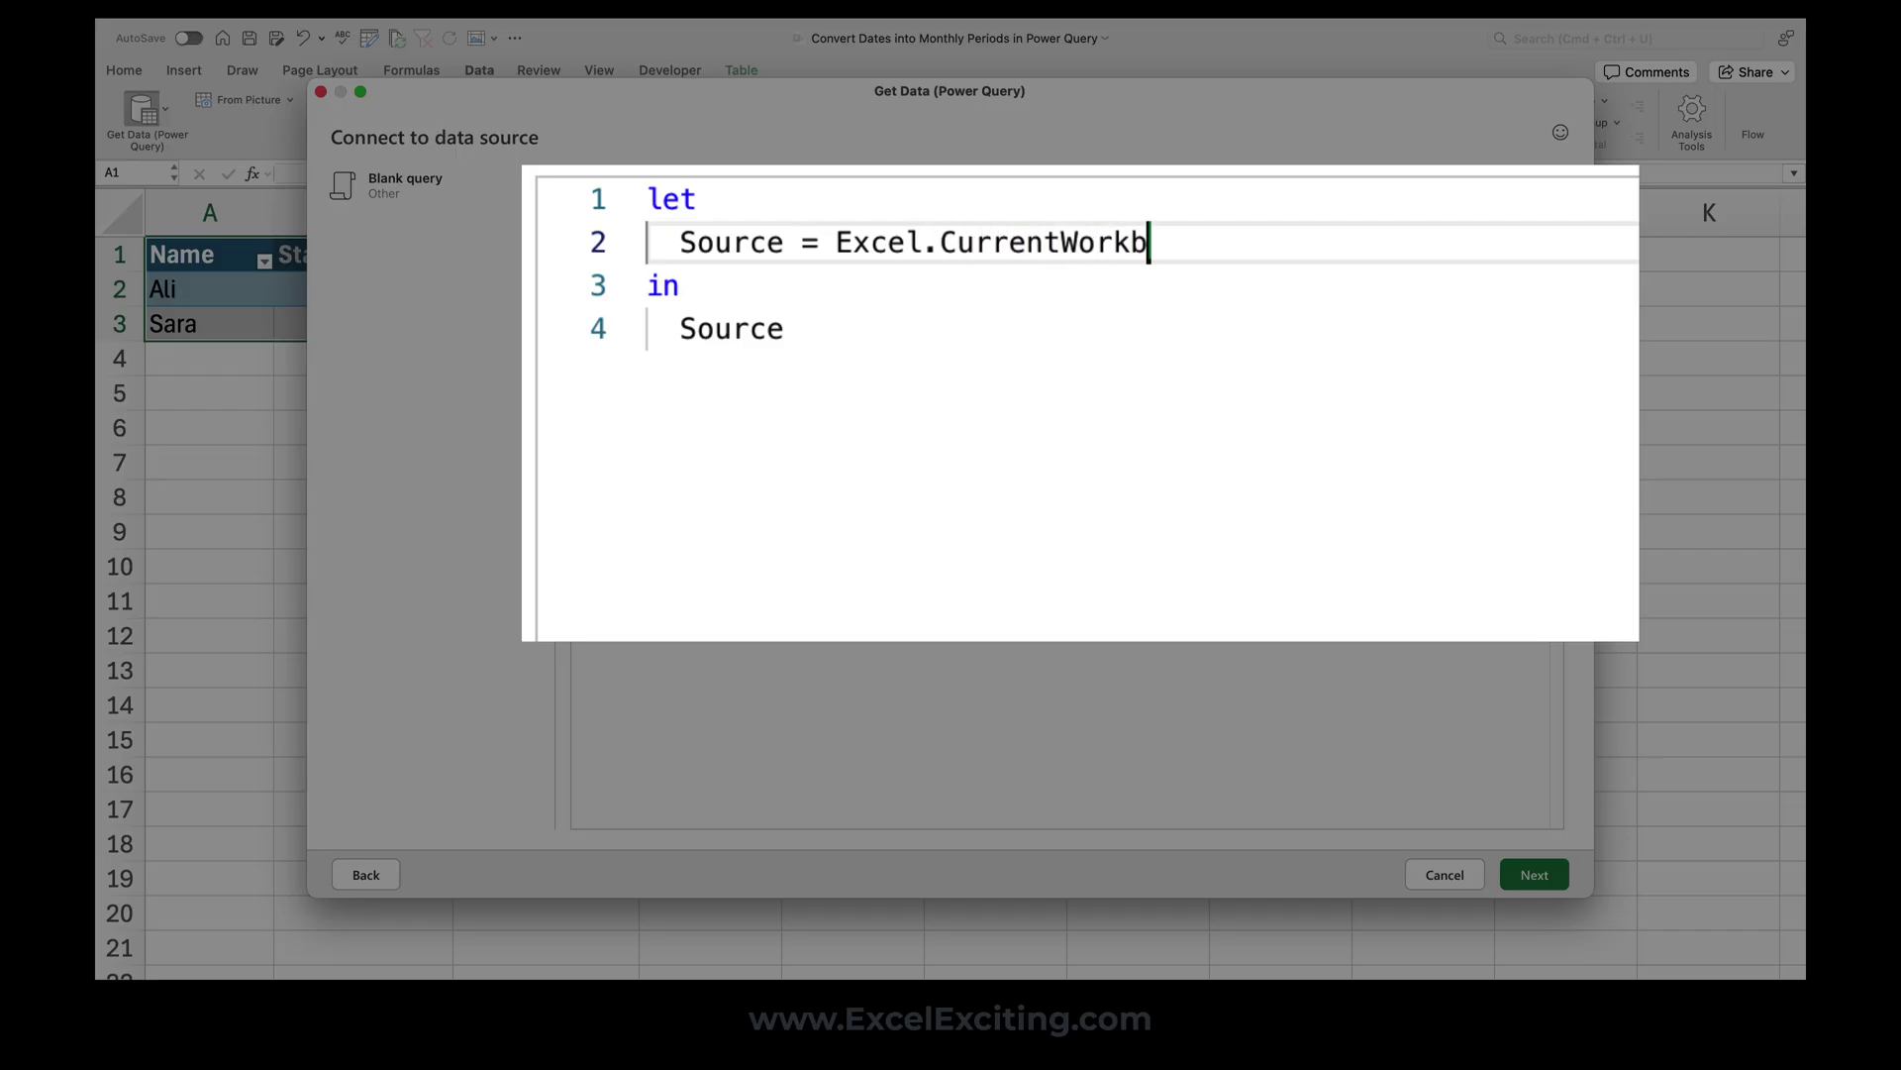
type("ook()")
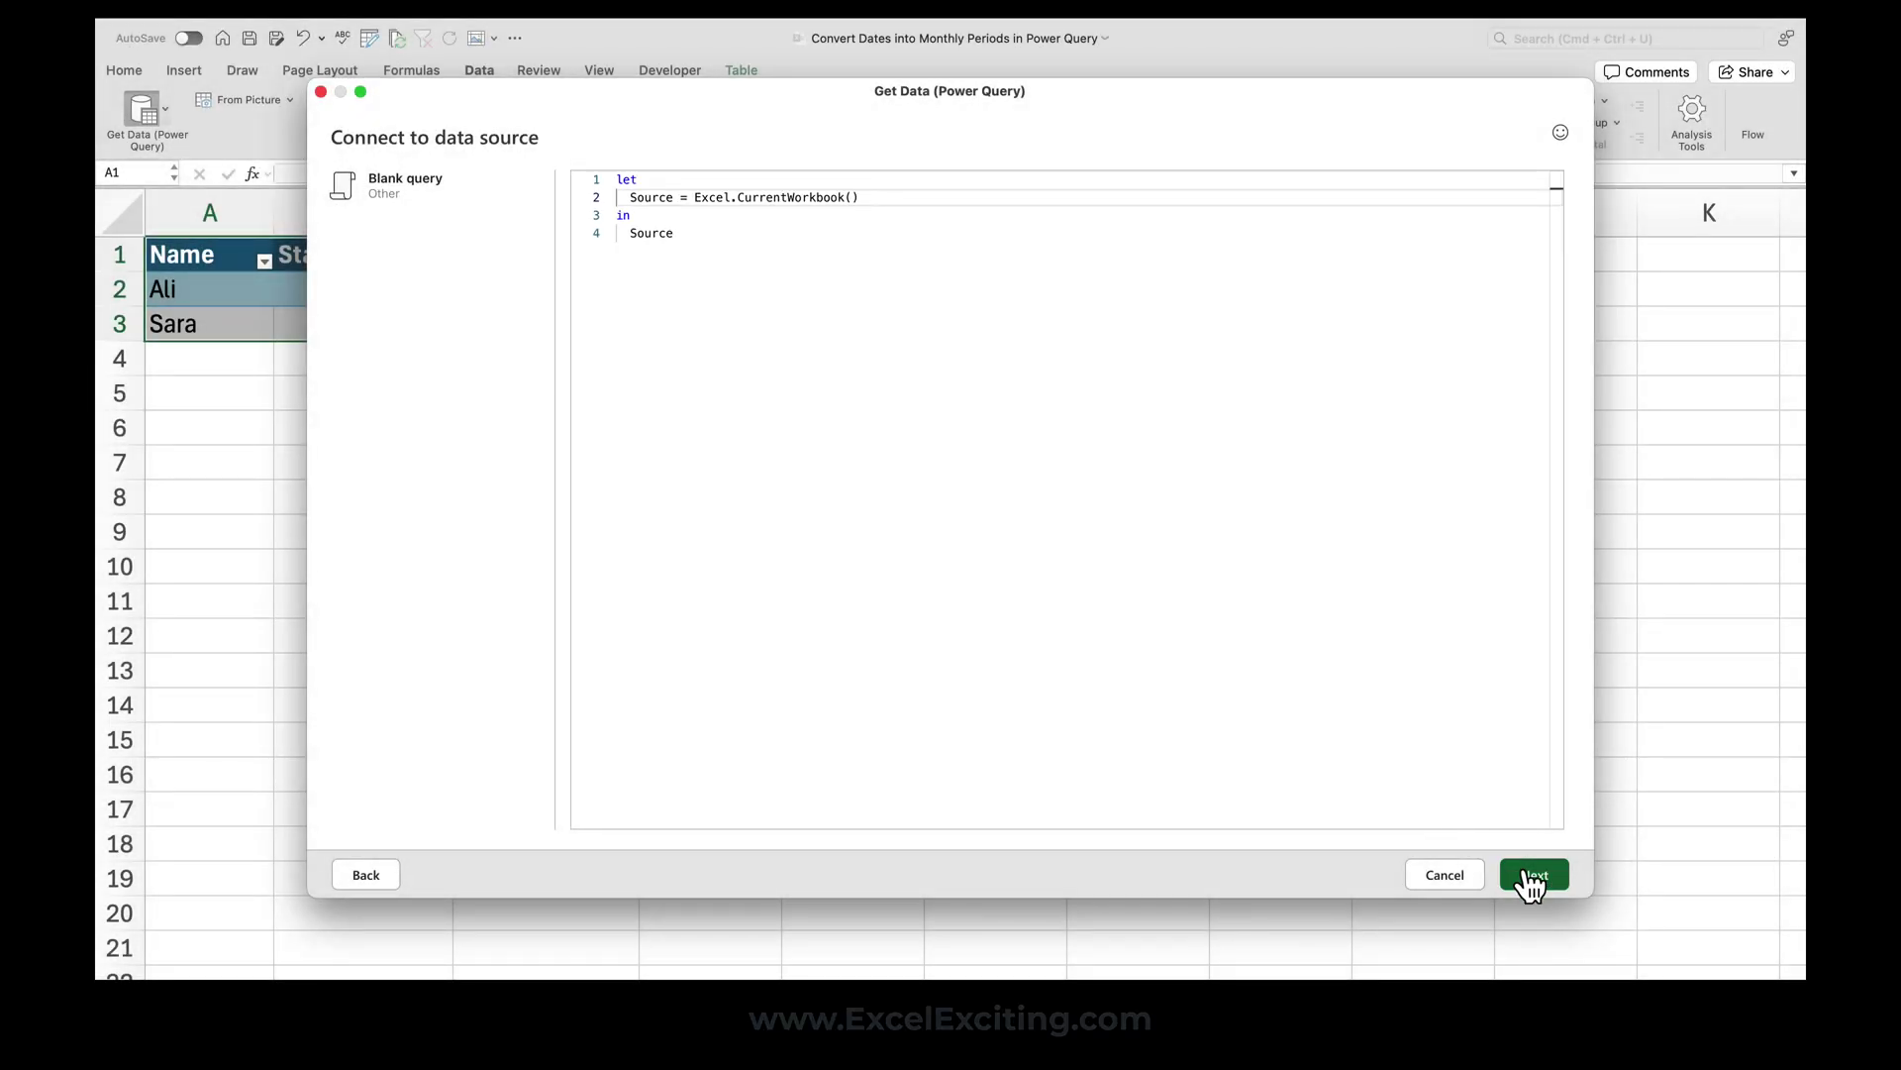
left_click(1531, 876)
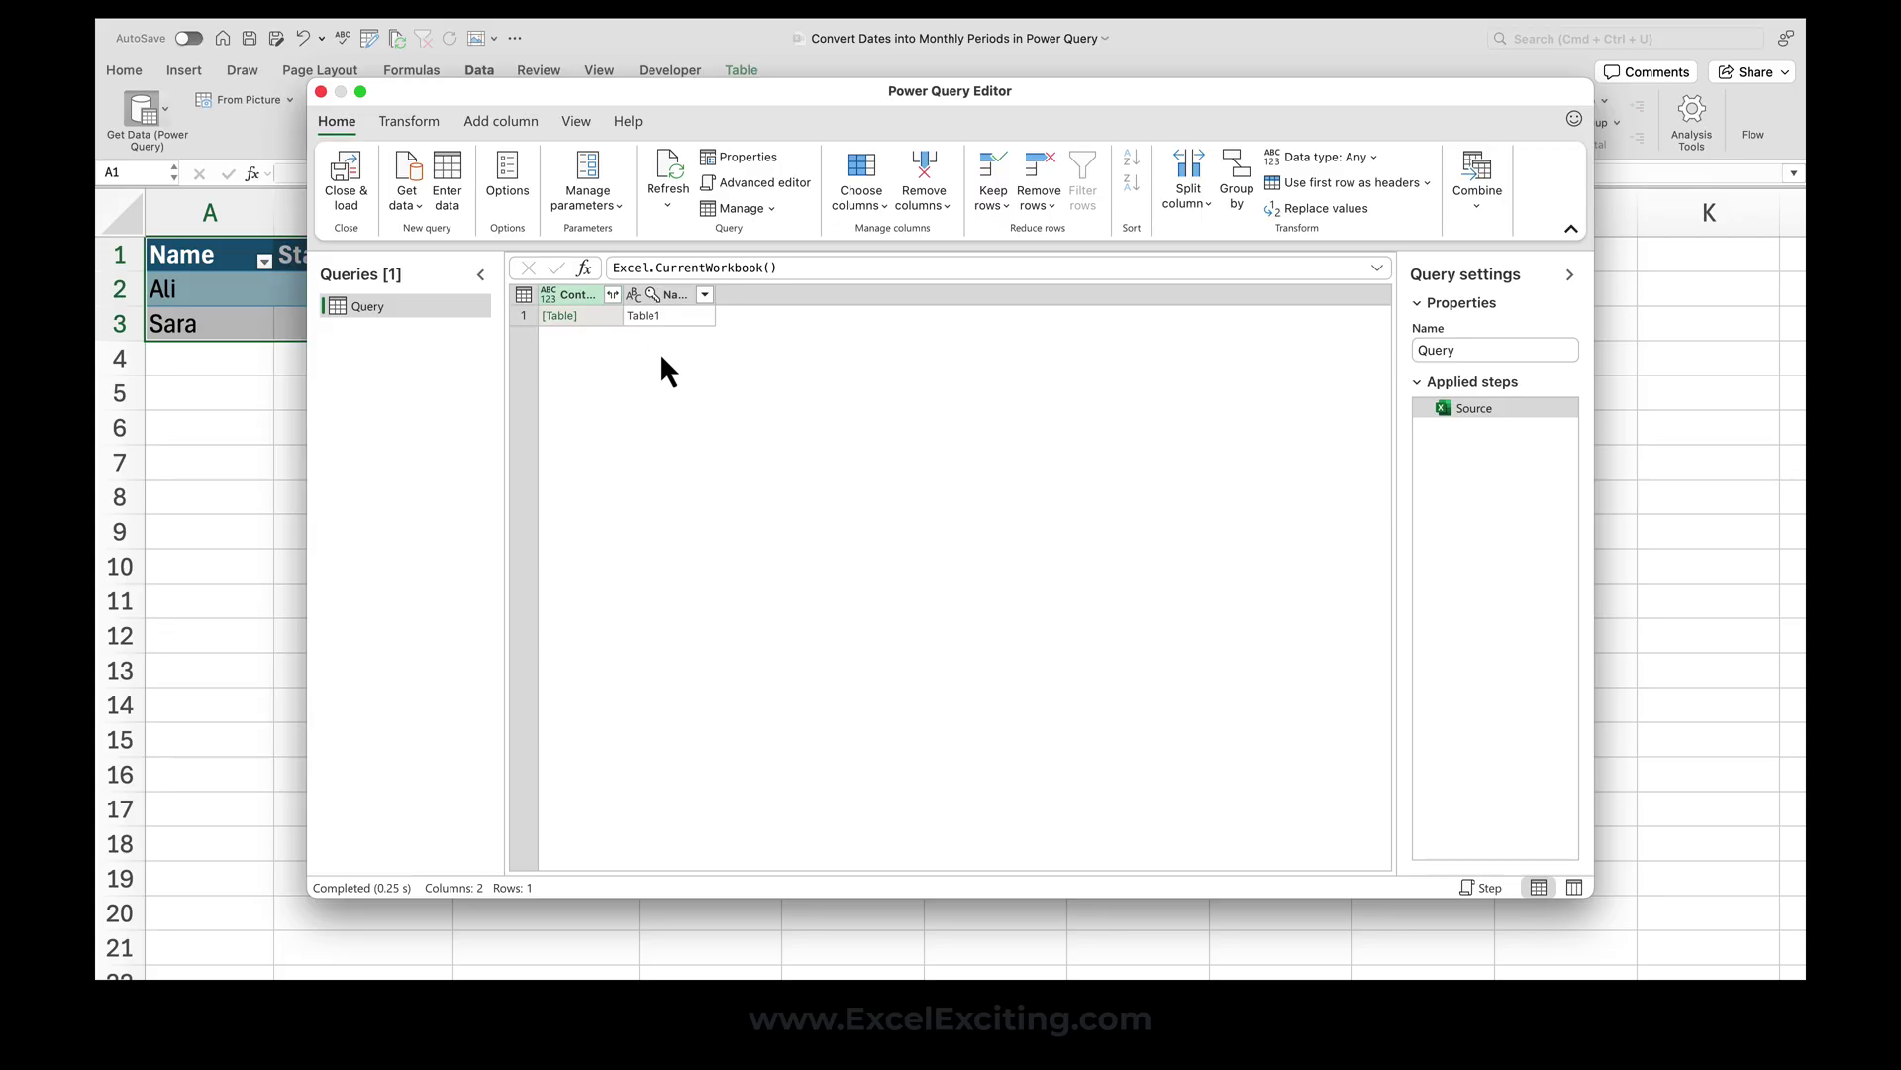
Drill into Table1's rows and convert the Start and End columns to Date
left_click(571, 319)
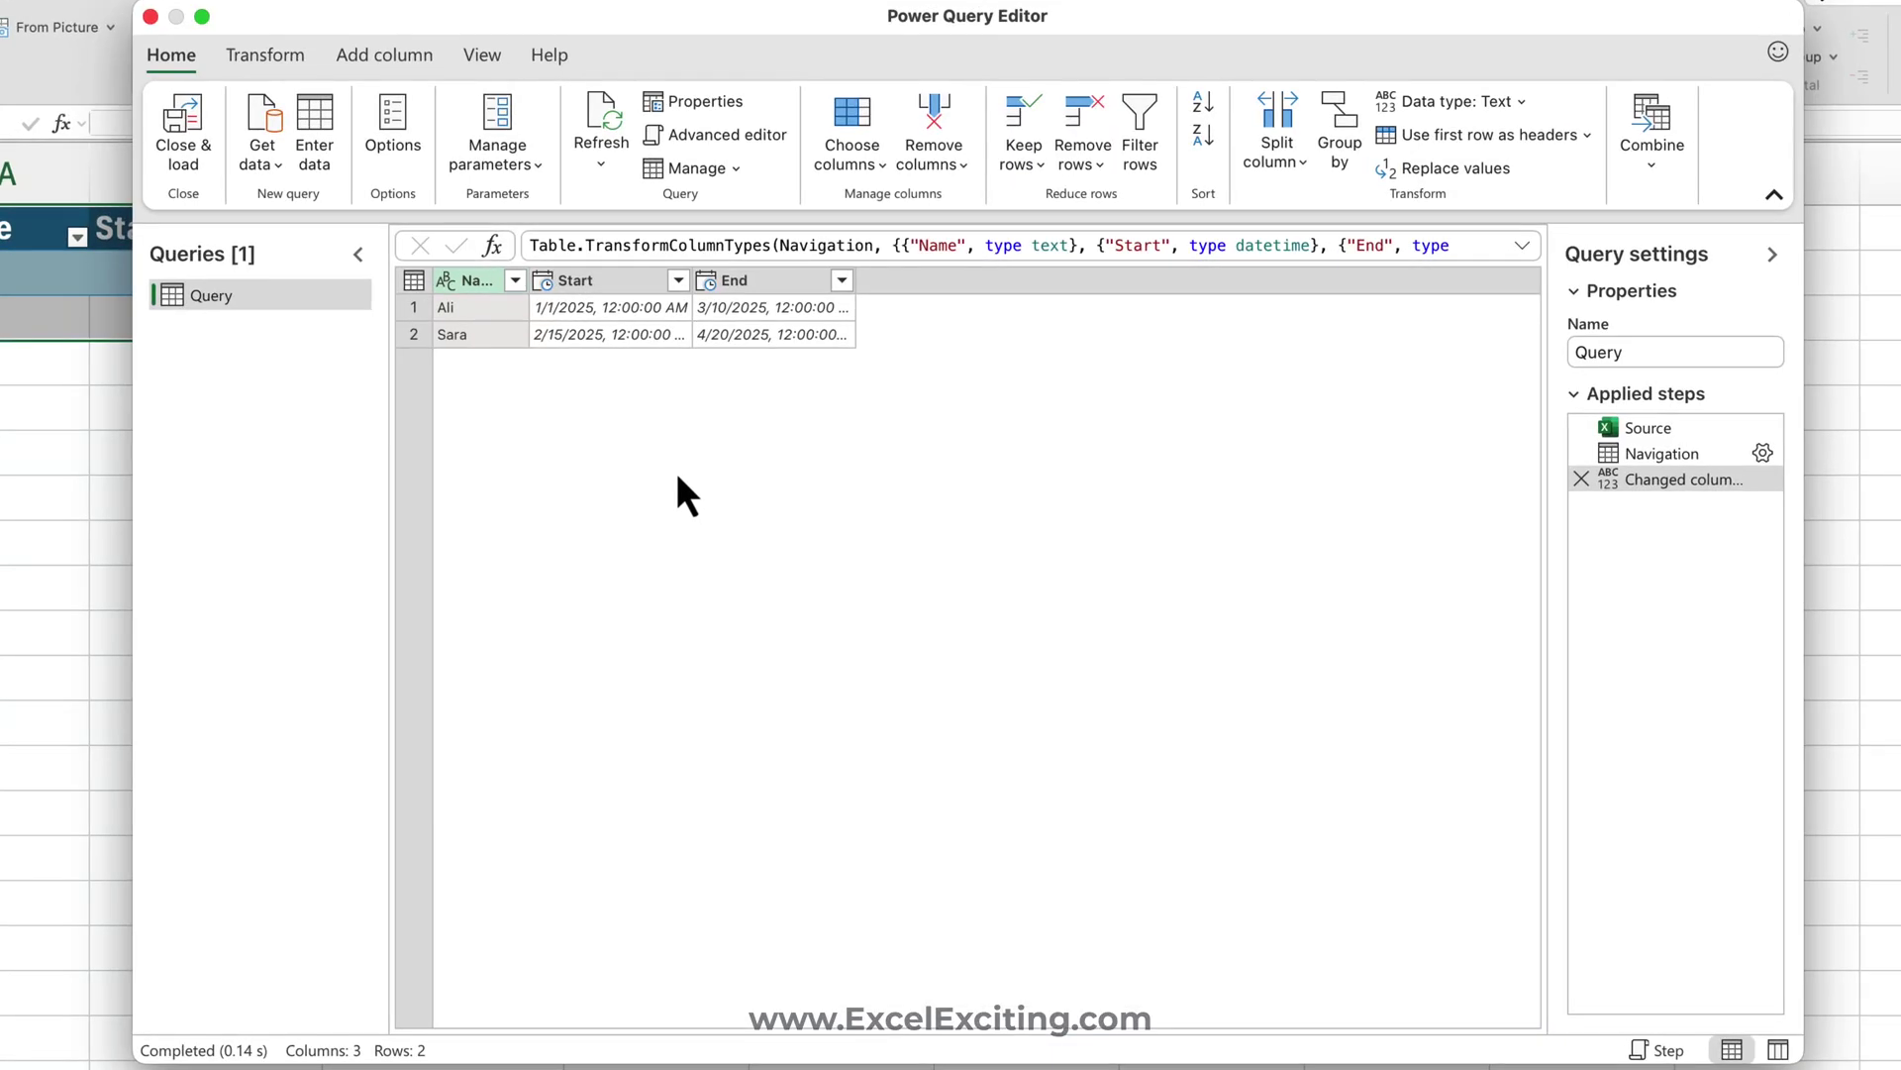
left_click(622, 289)
left_click(769, 282, "shift")
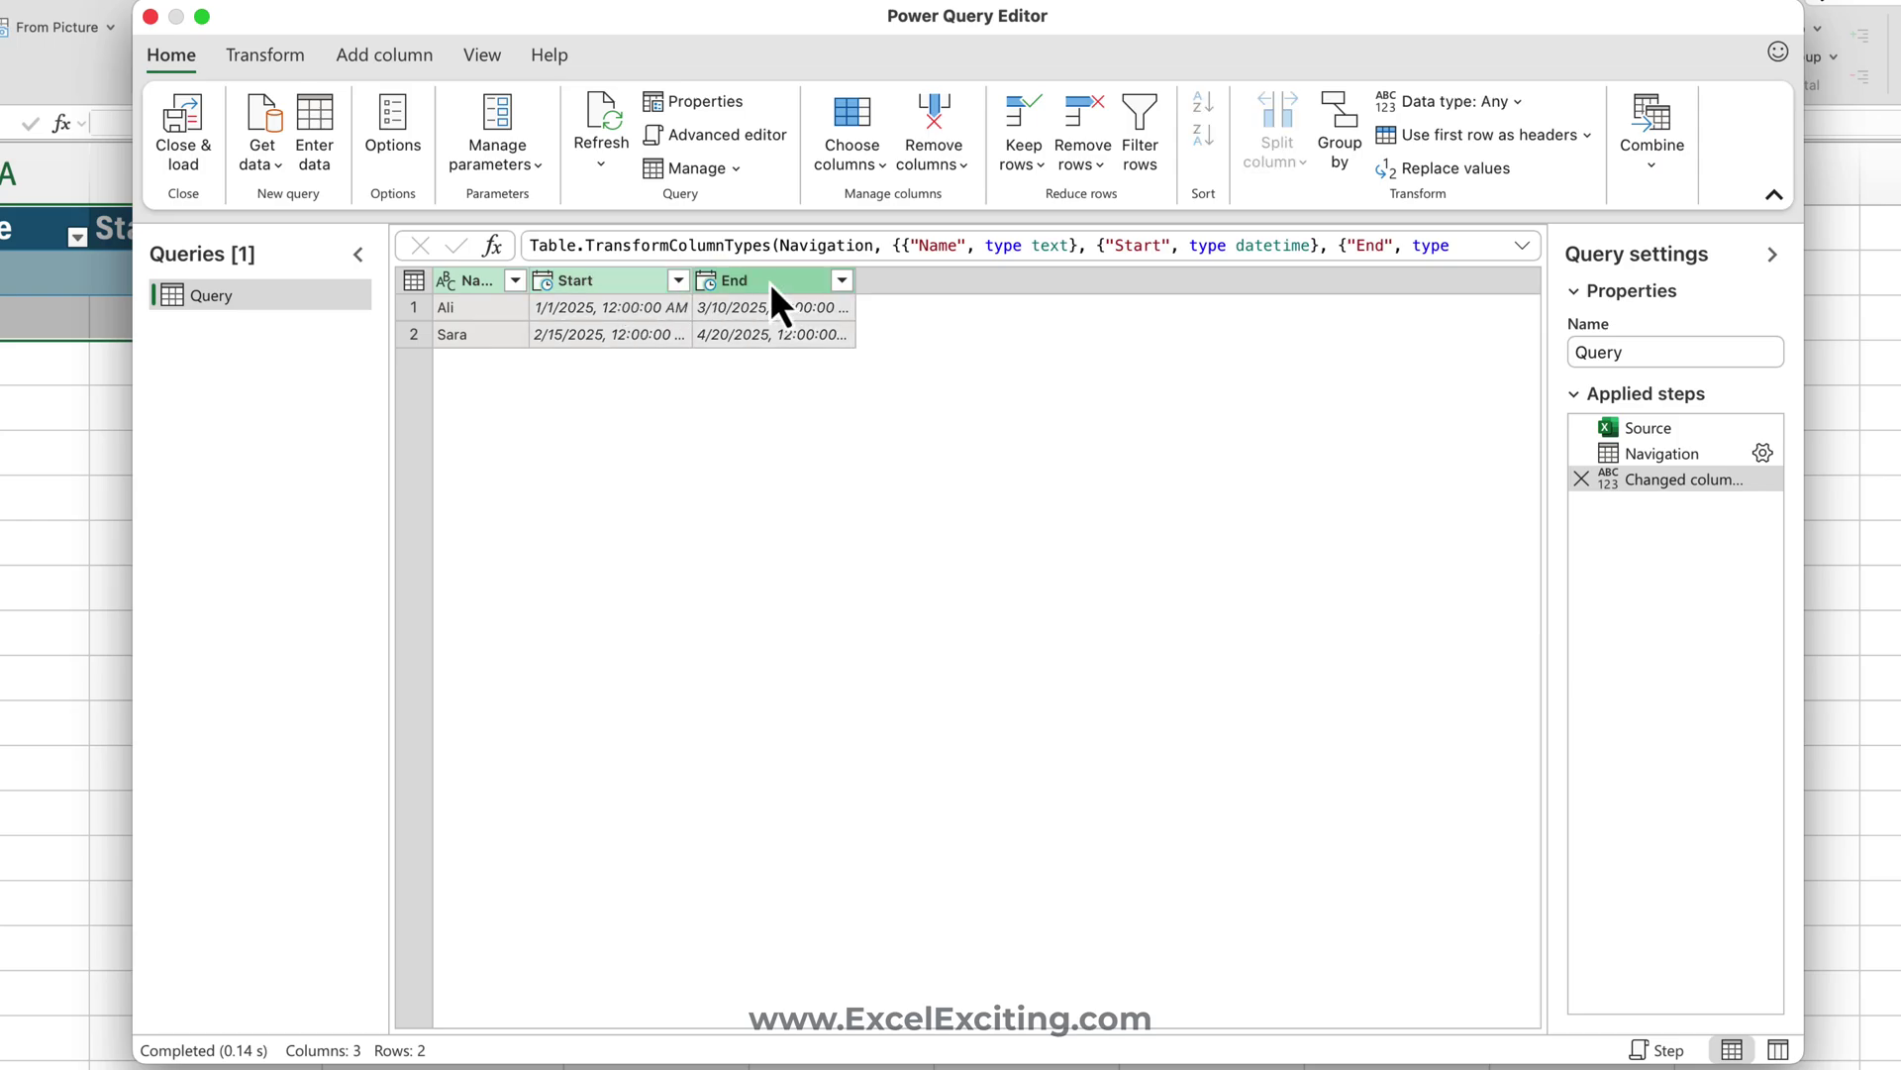
left_click(270, 63)
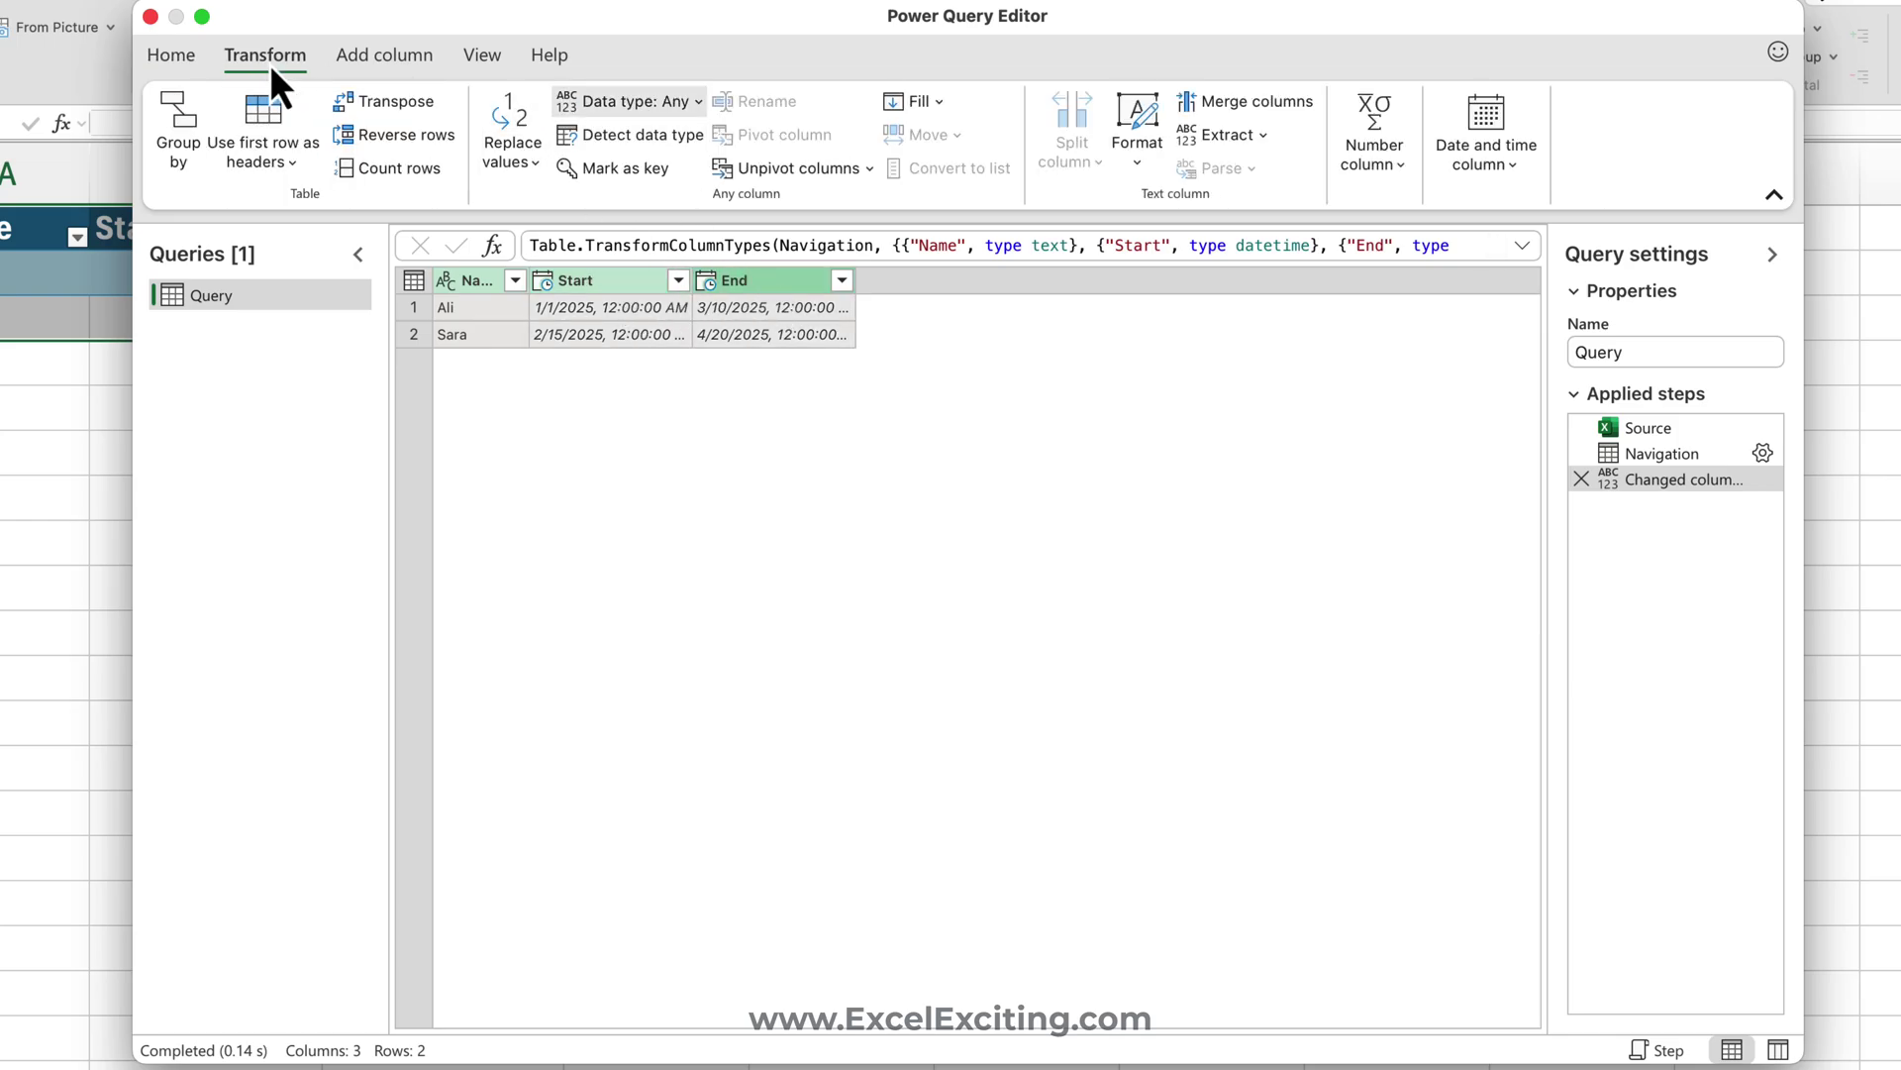
left_click(677, 105)
left_click(644, 337)
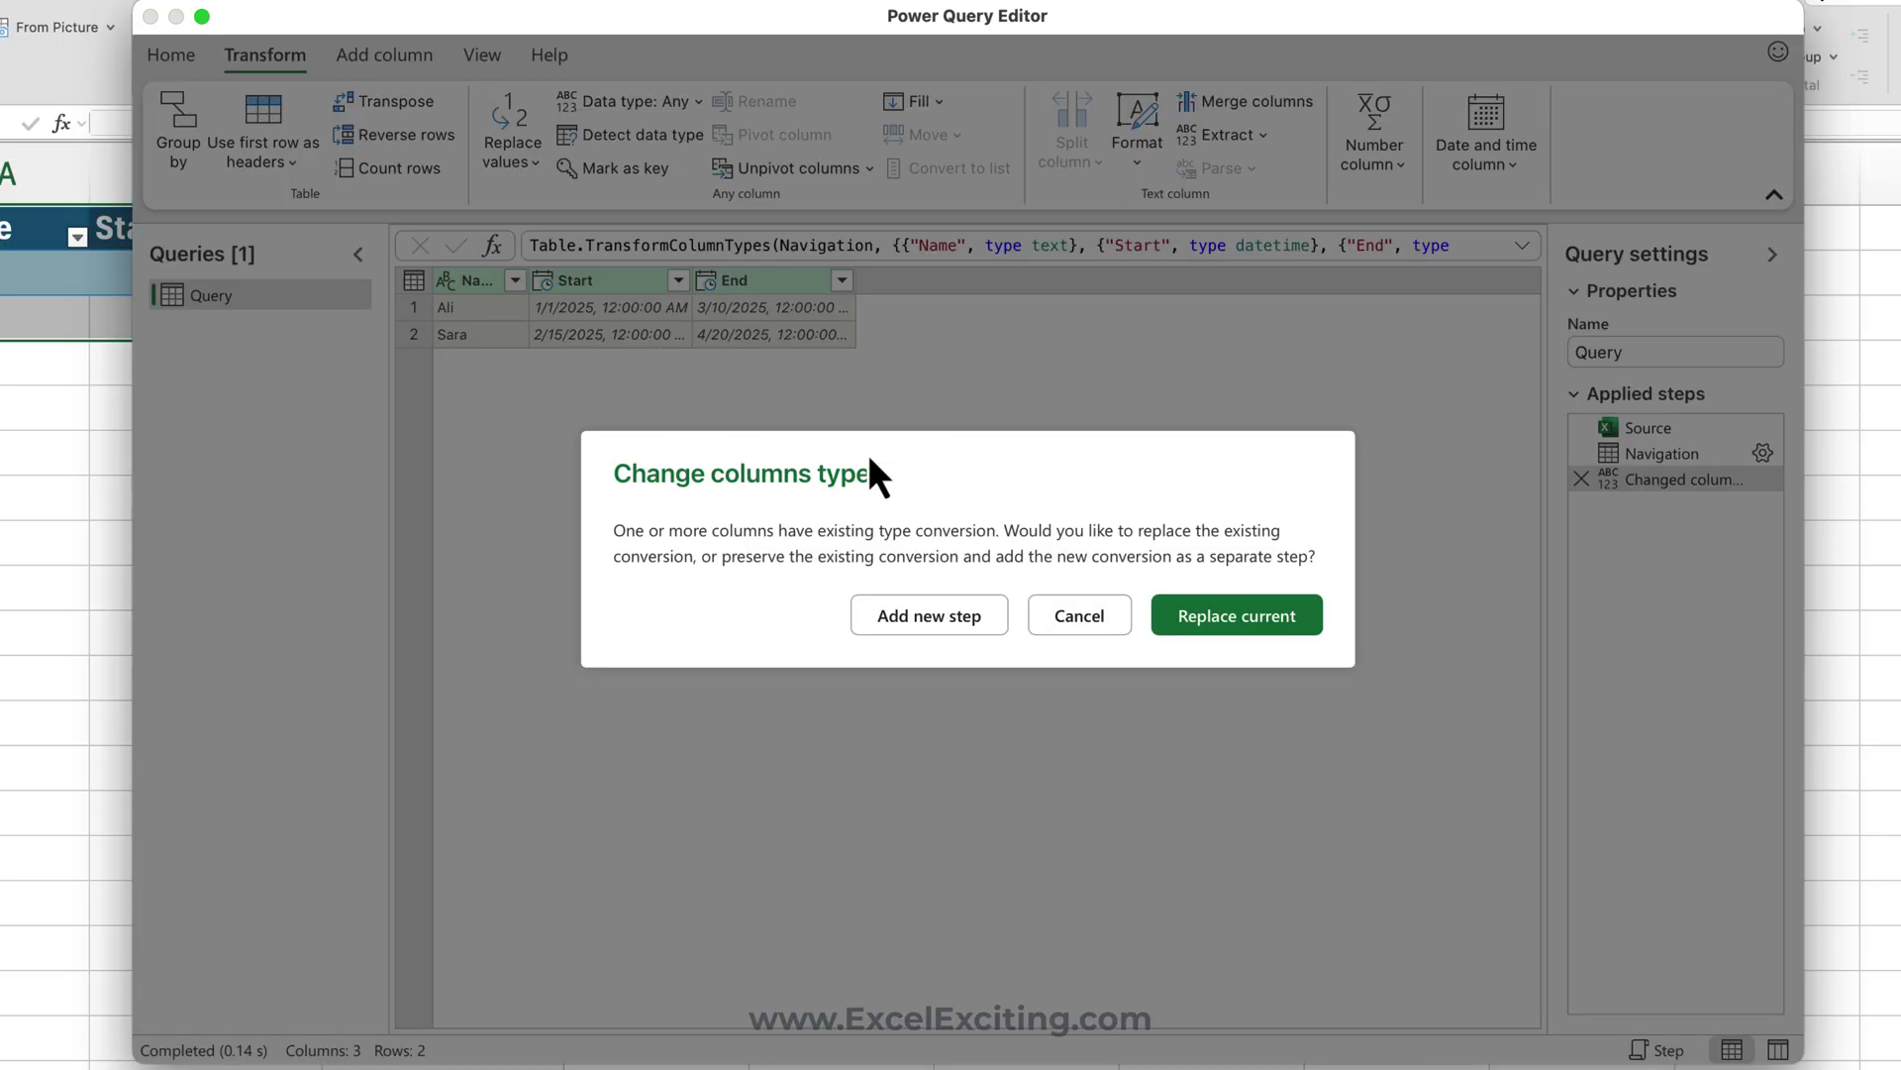
left_click(1211, 622)
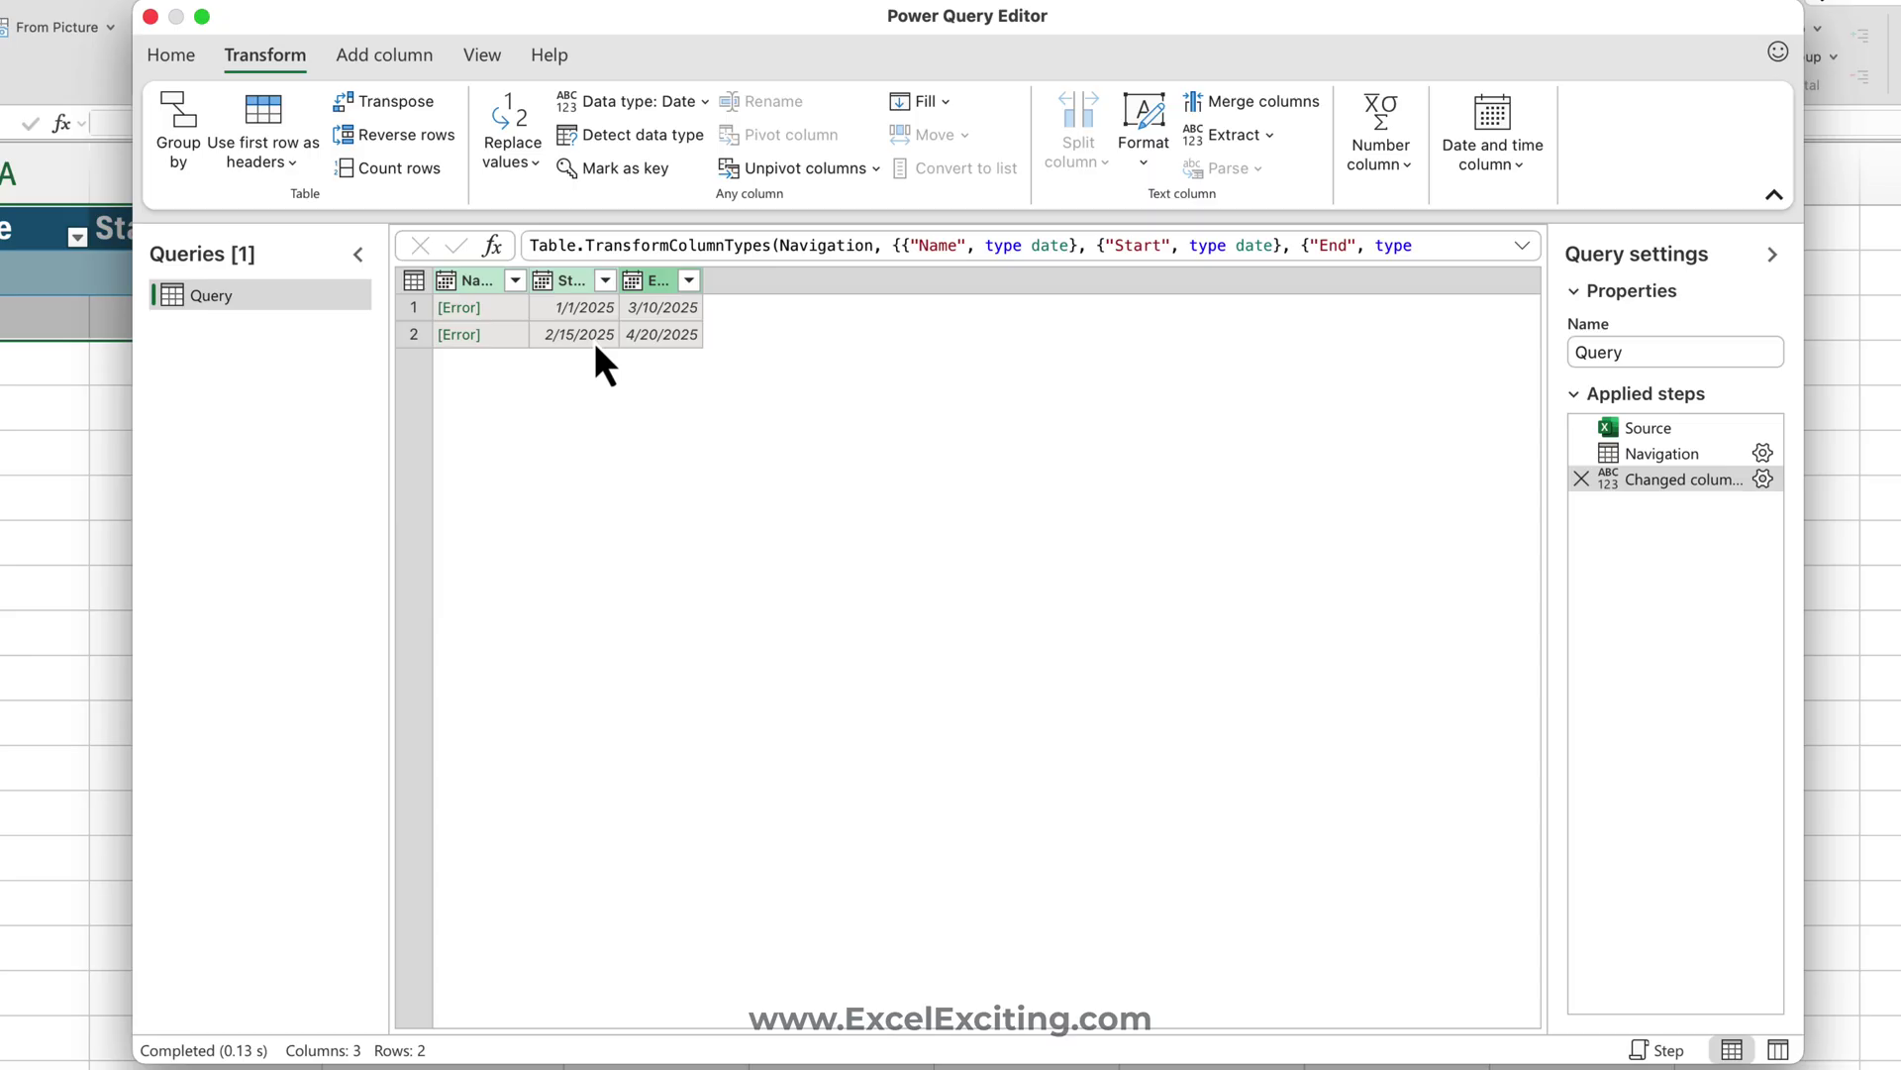
Delete the type step that broke Name and reapply Date to Start and End only
left_click(448, 285)
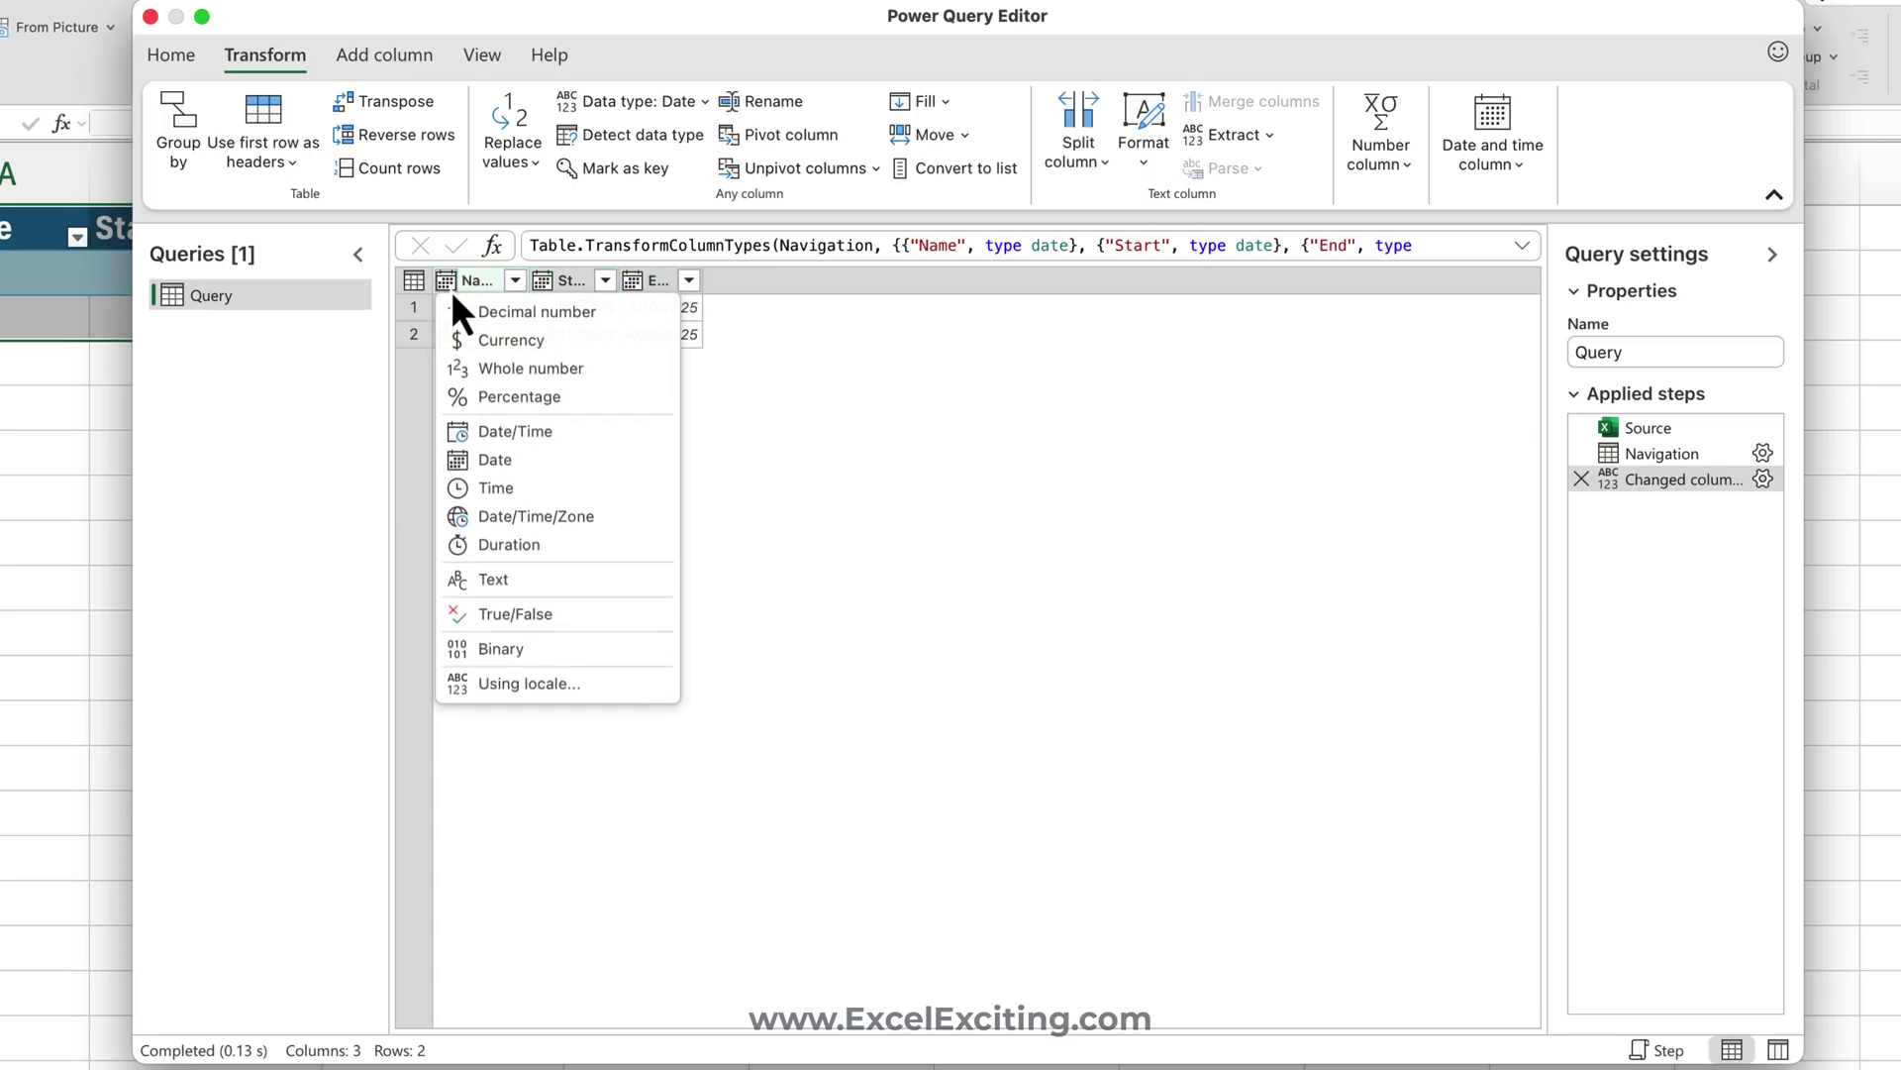
left_click(1581, 479)
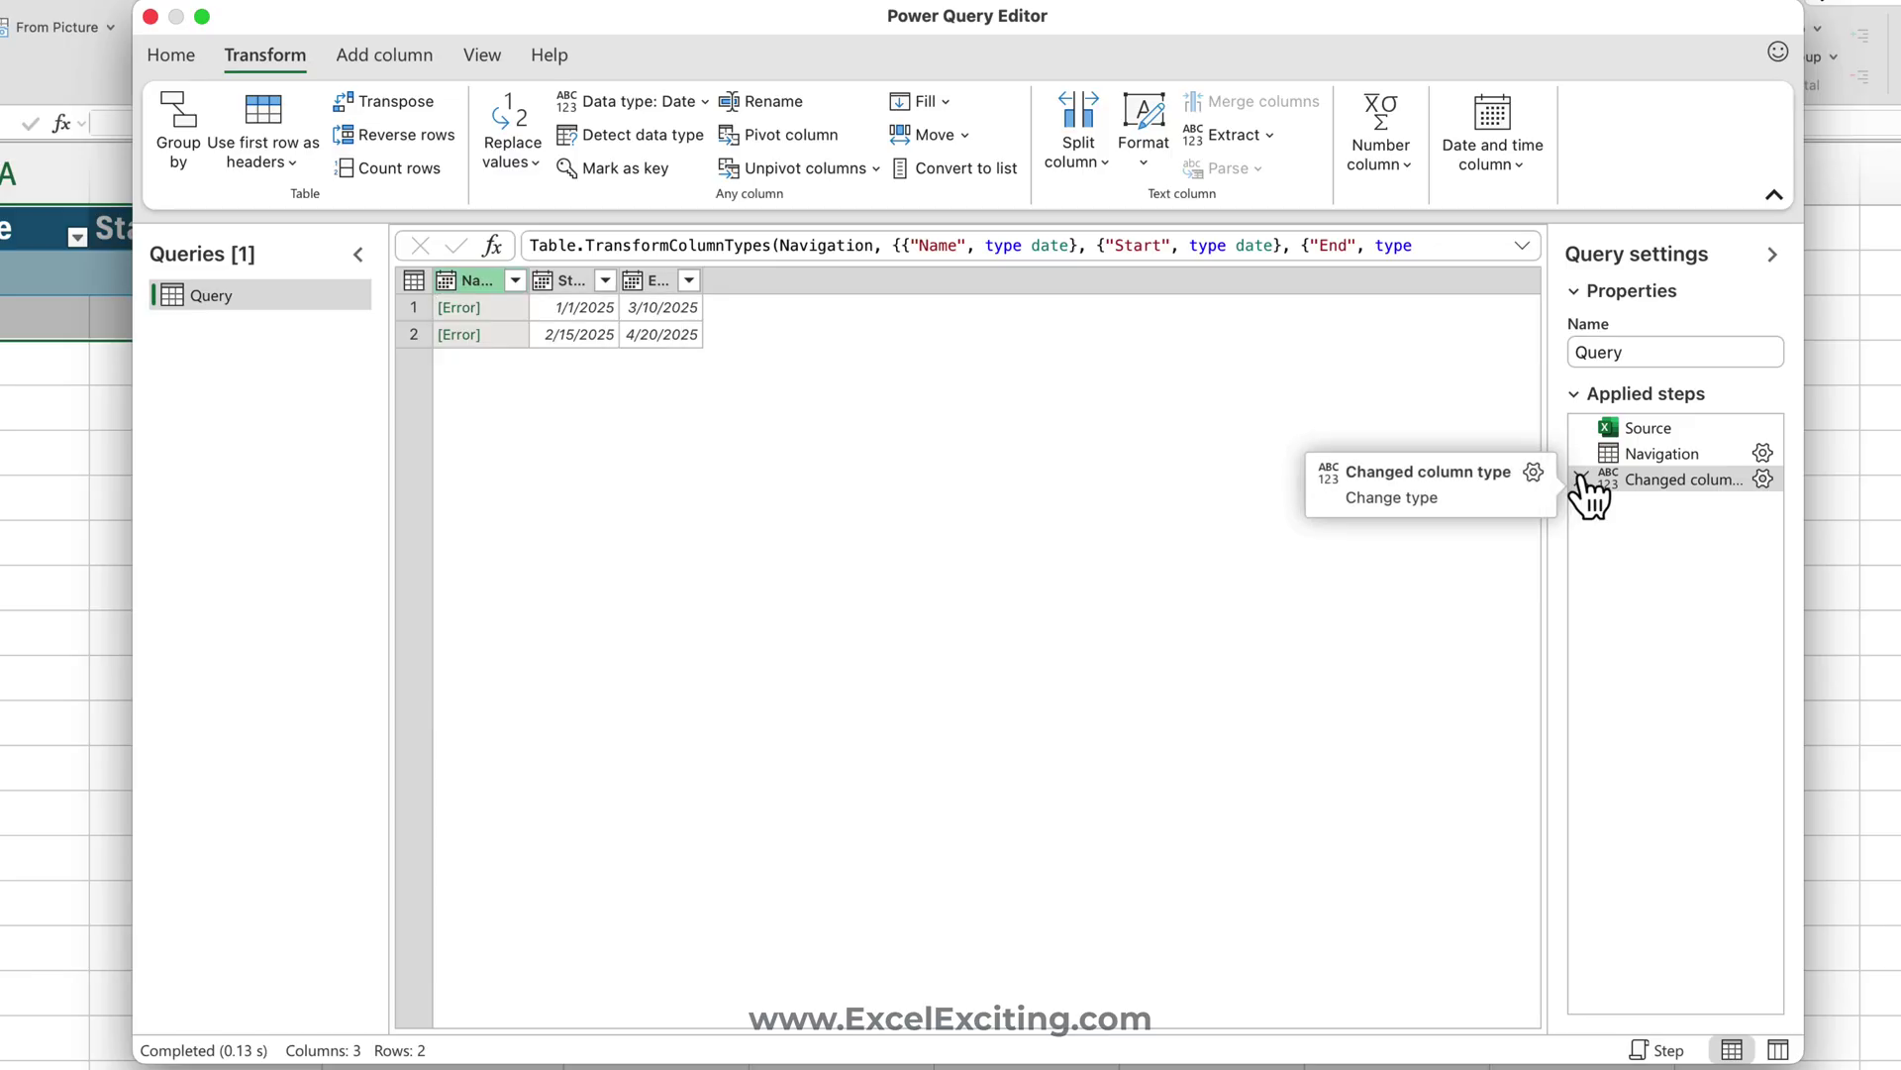
left_click(1582, 480)
left_click(583, 287)
left_click(651, 281, "shift")
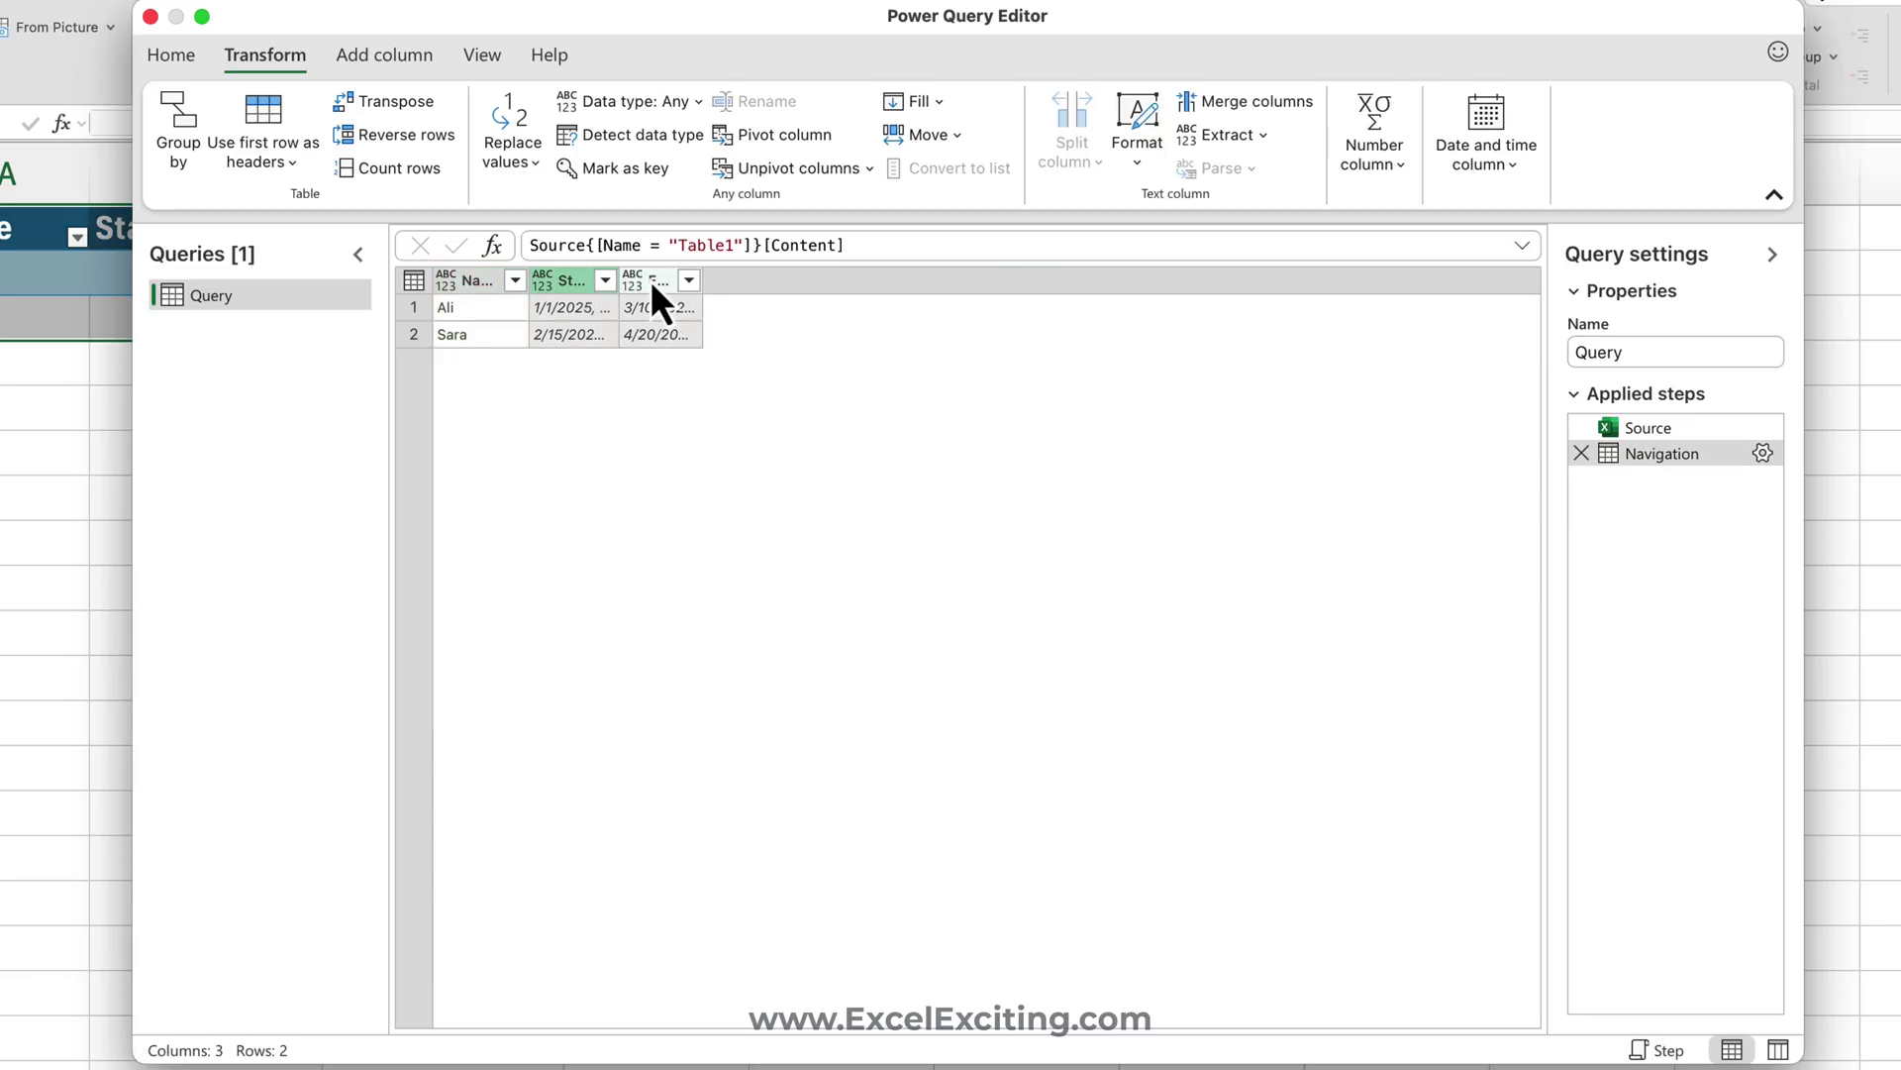
left_click(663, 104)
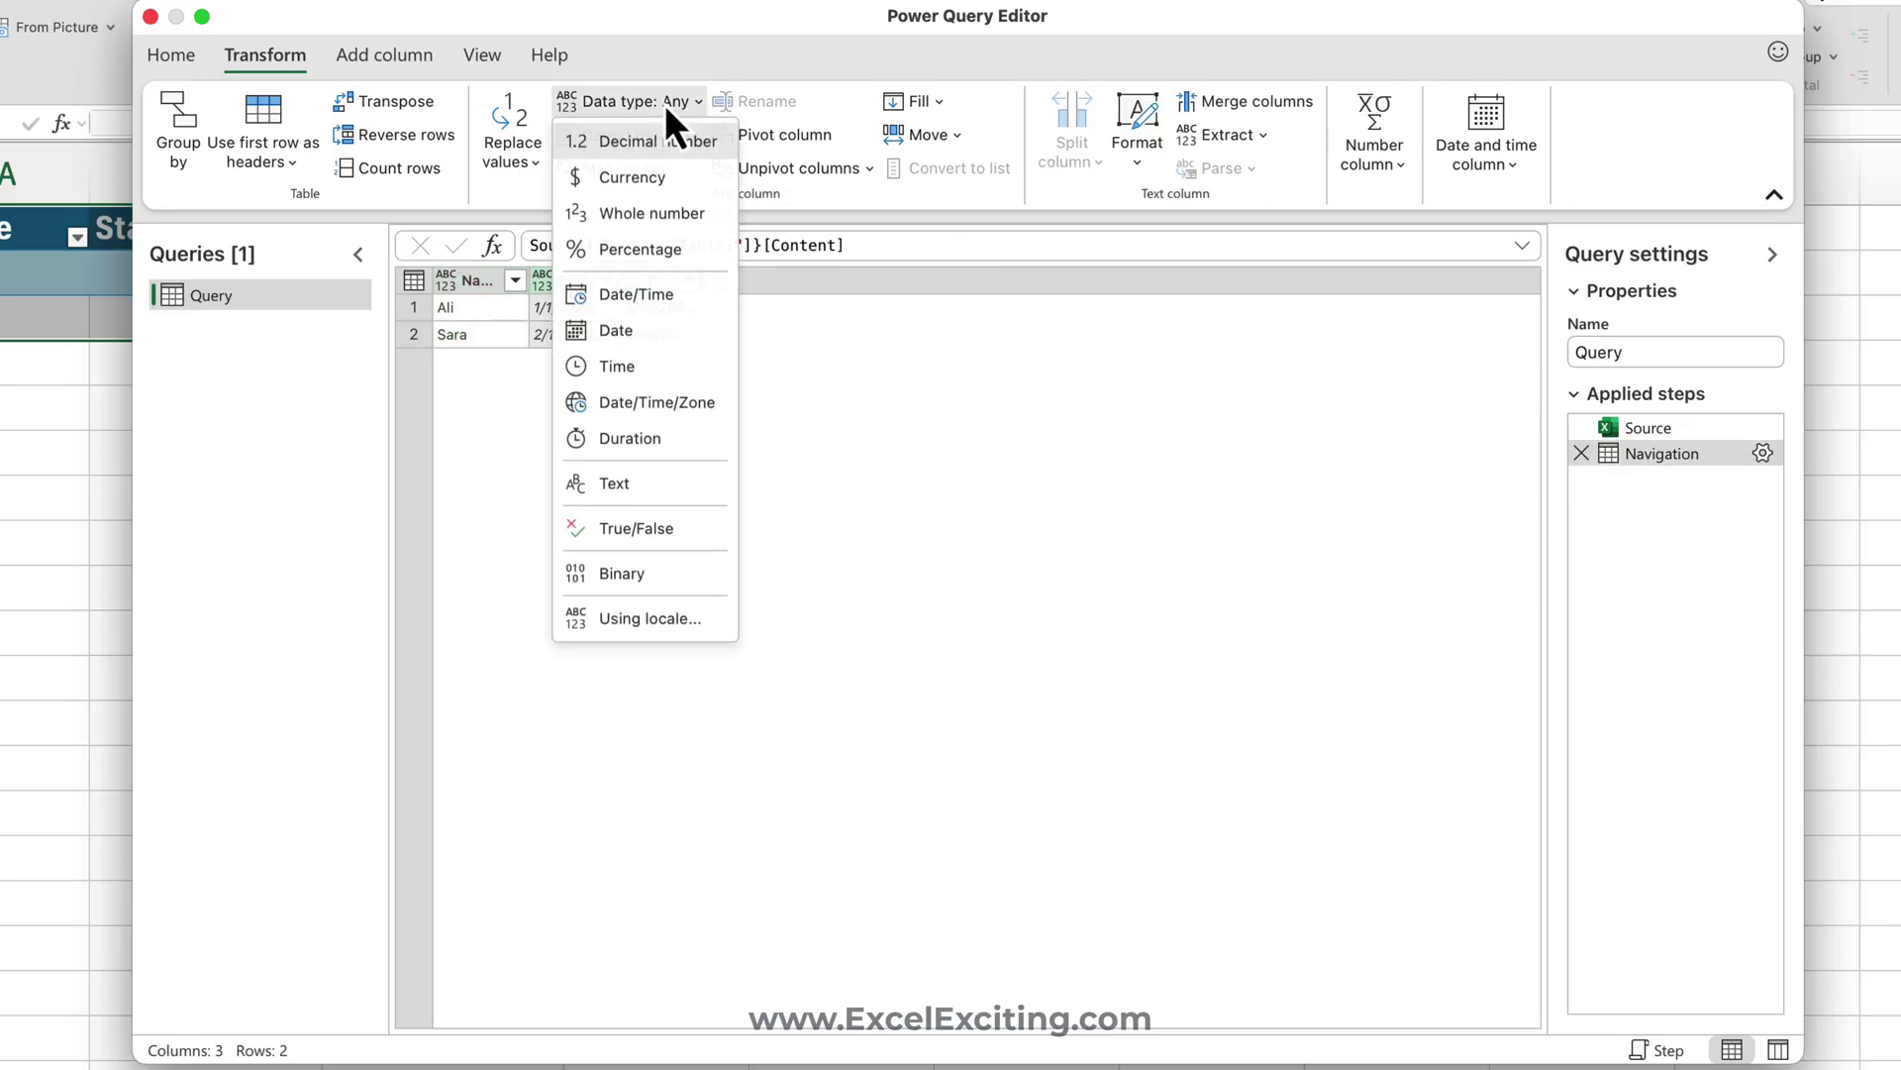
left_click(648, 333)
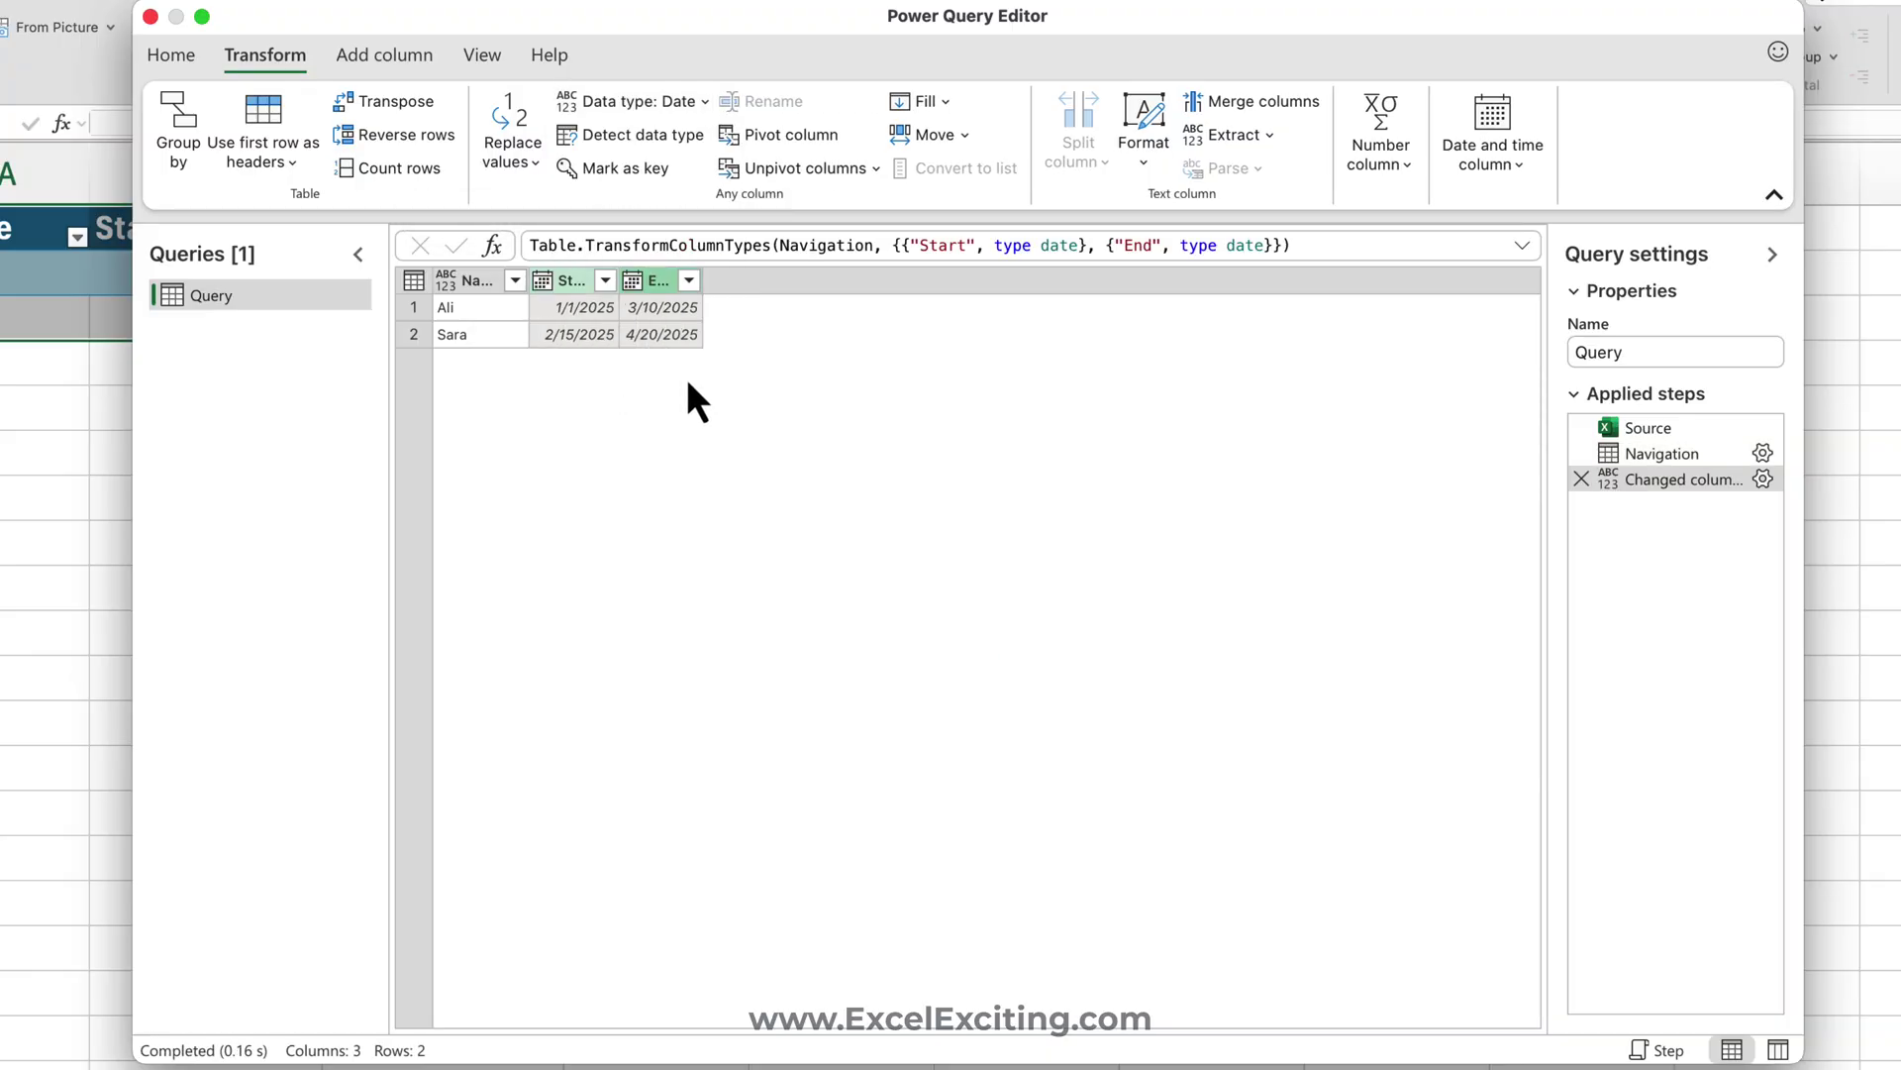
Snap Start to the start of its month and End to the end of its month
left_click(573, 285)
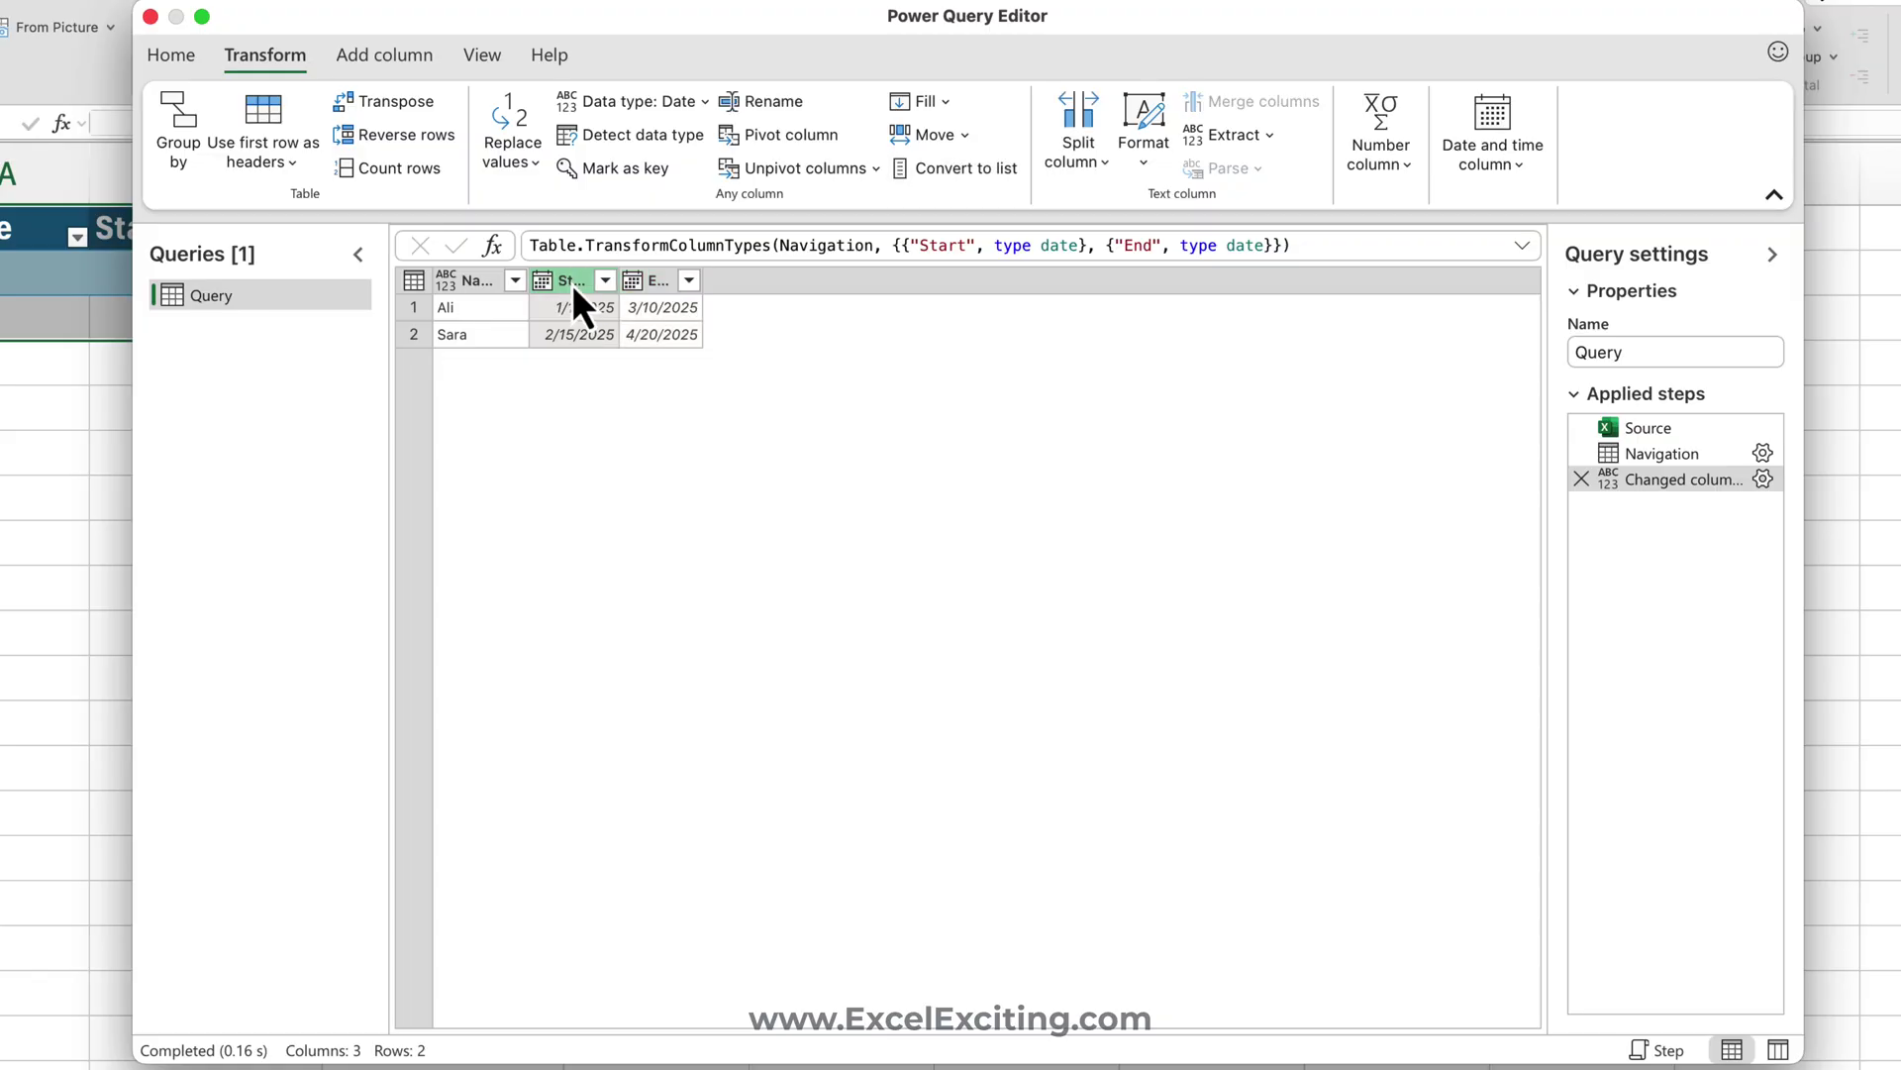
left_click(1488, 165)
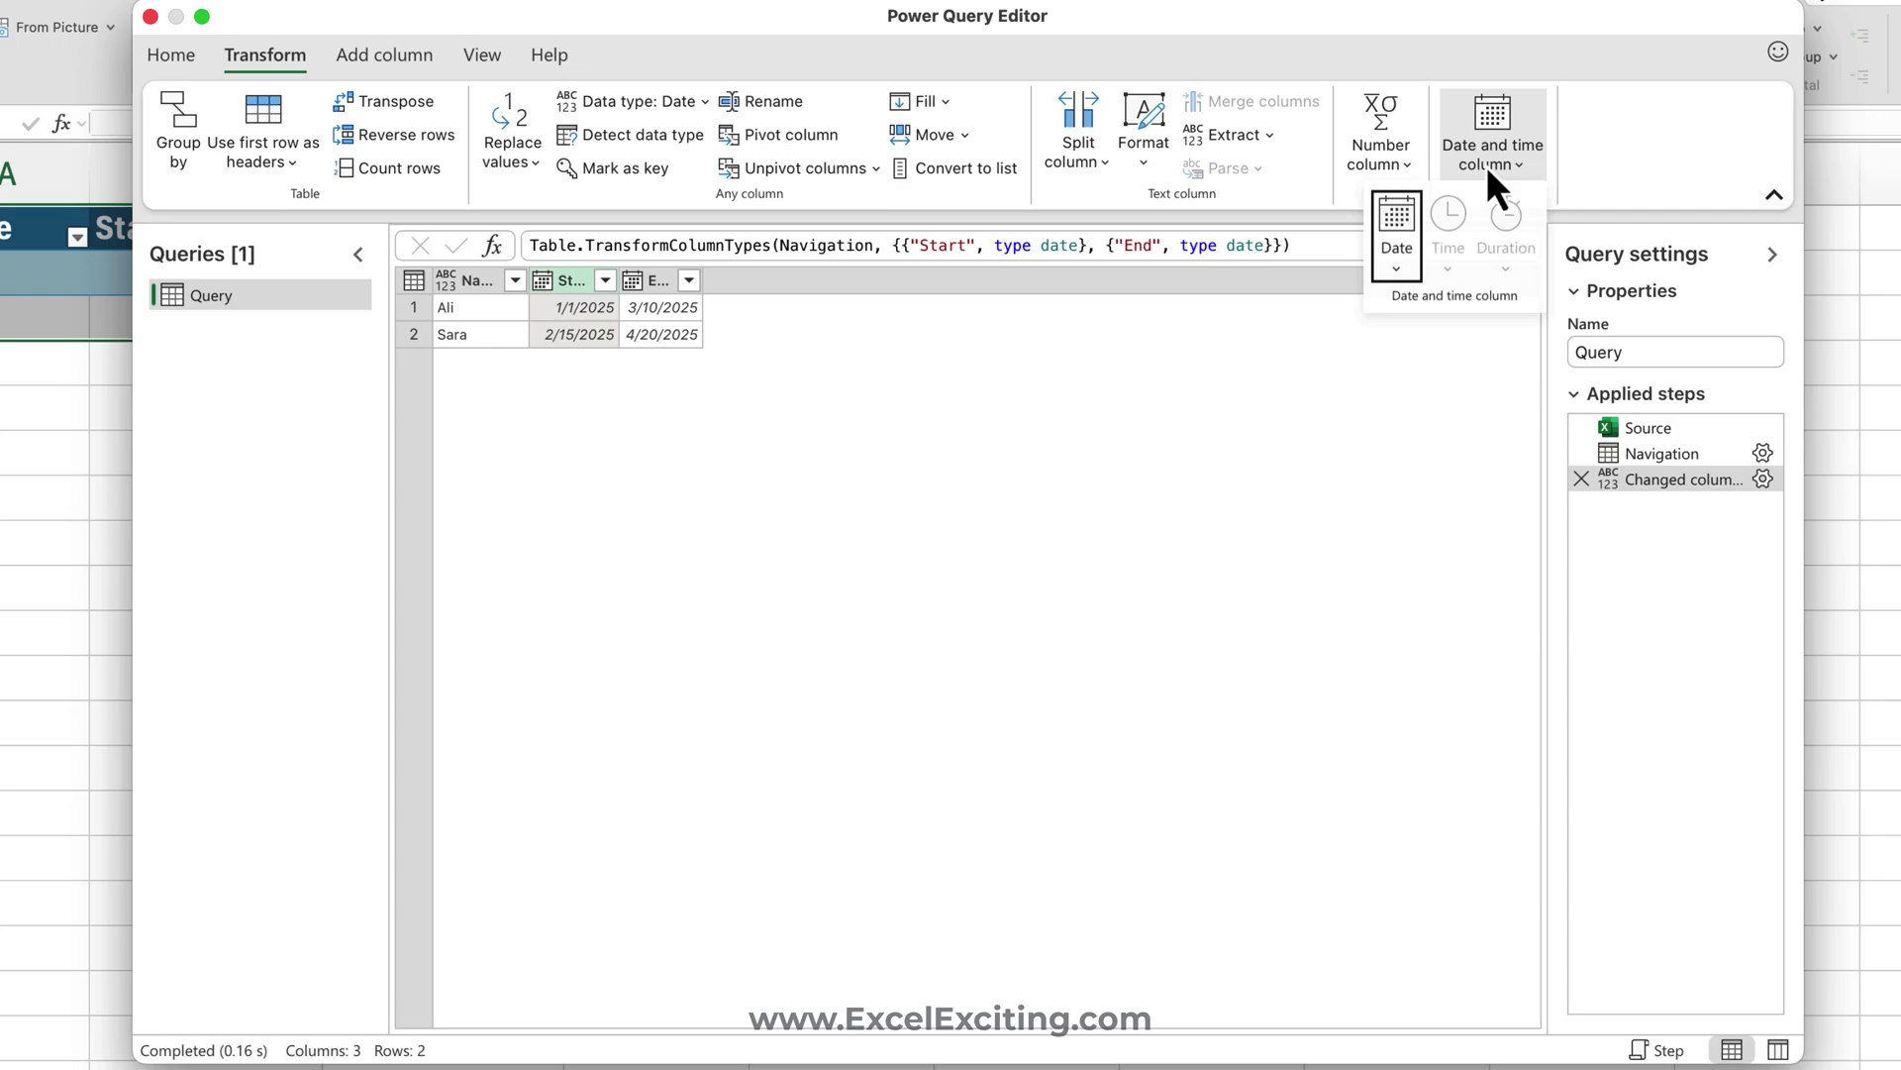
left_click(1403, 273)
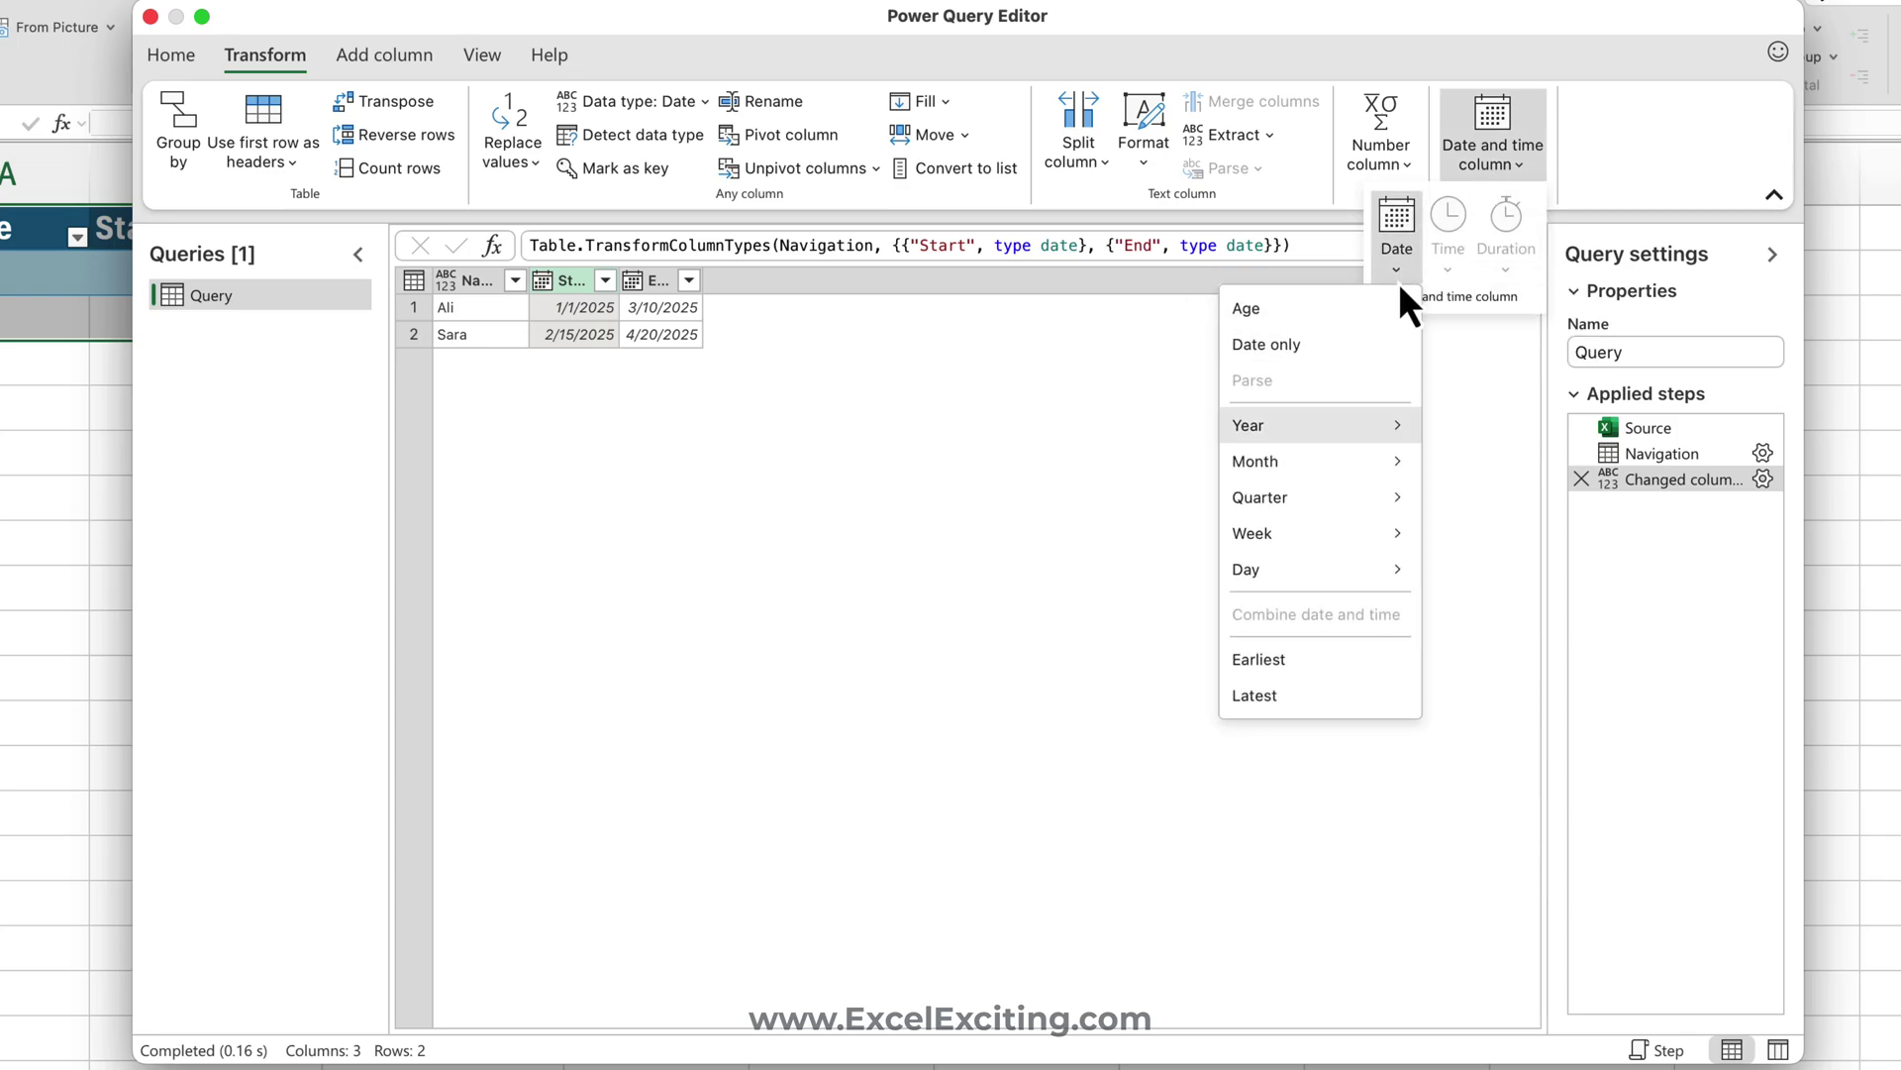
mouse_move(1314, 466)
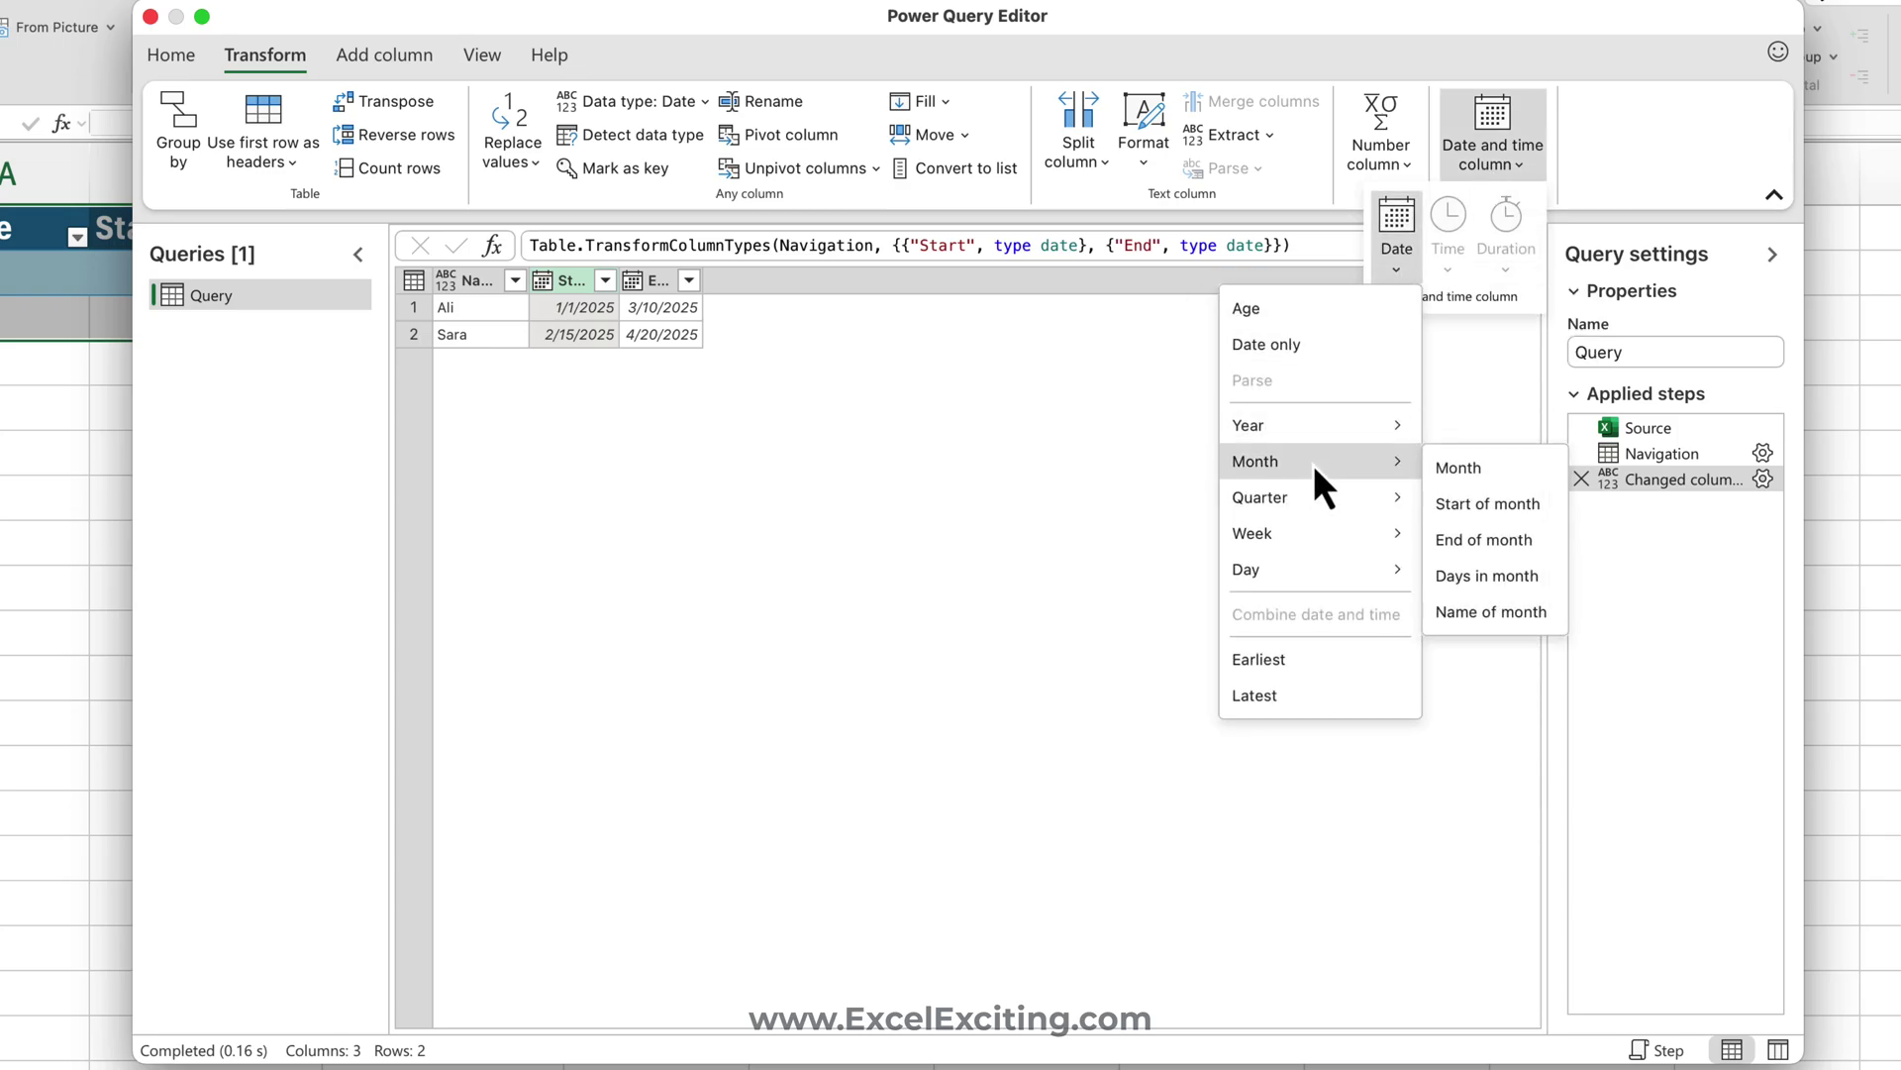
left_click(1466, 507)
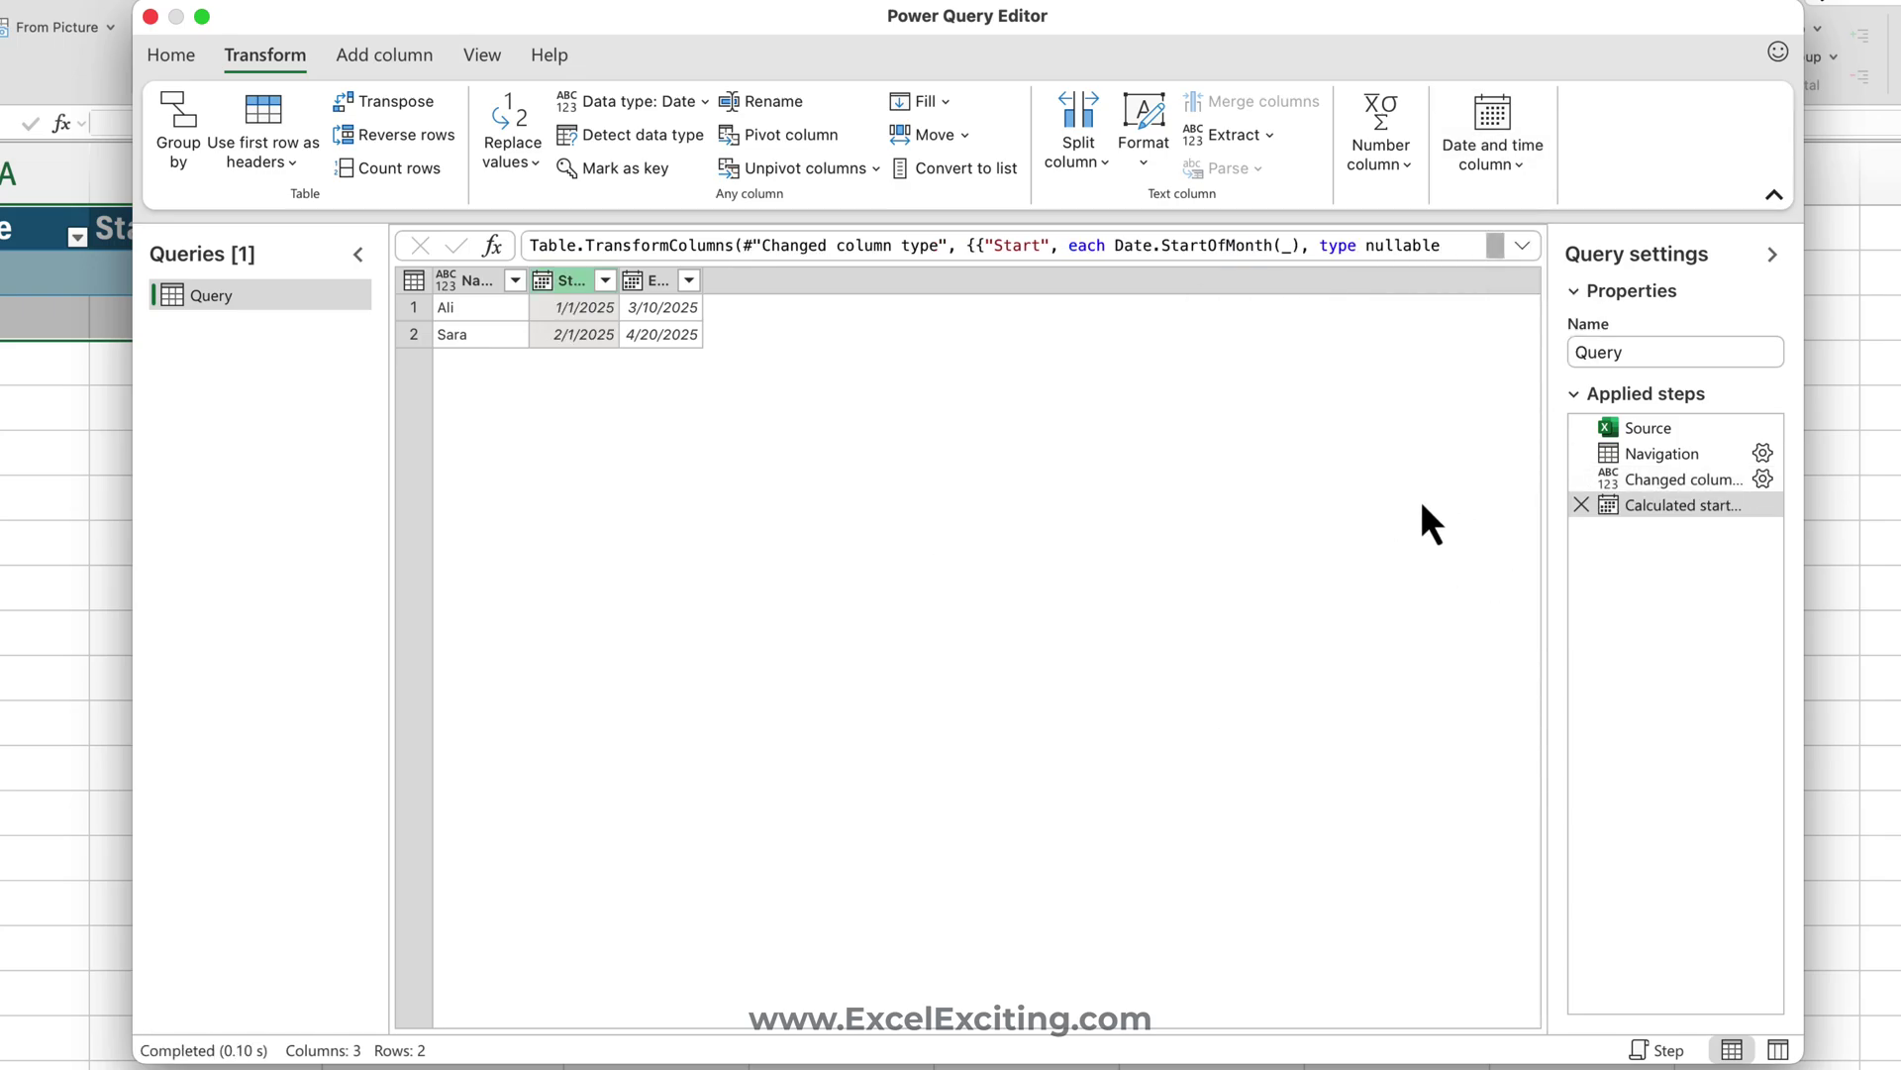
left_click(658, 283)
left_click(1482, 145)
left_click(1400, 242)
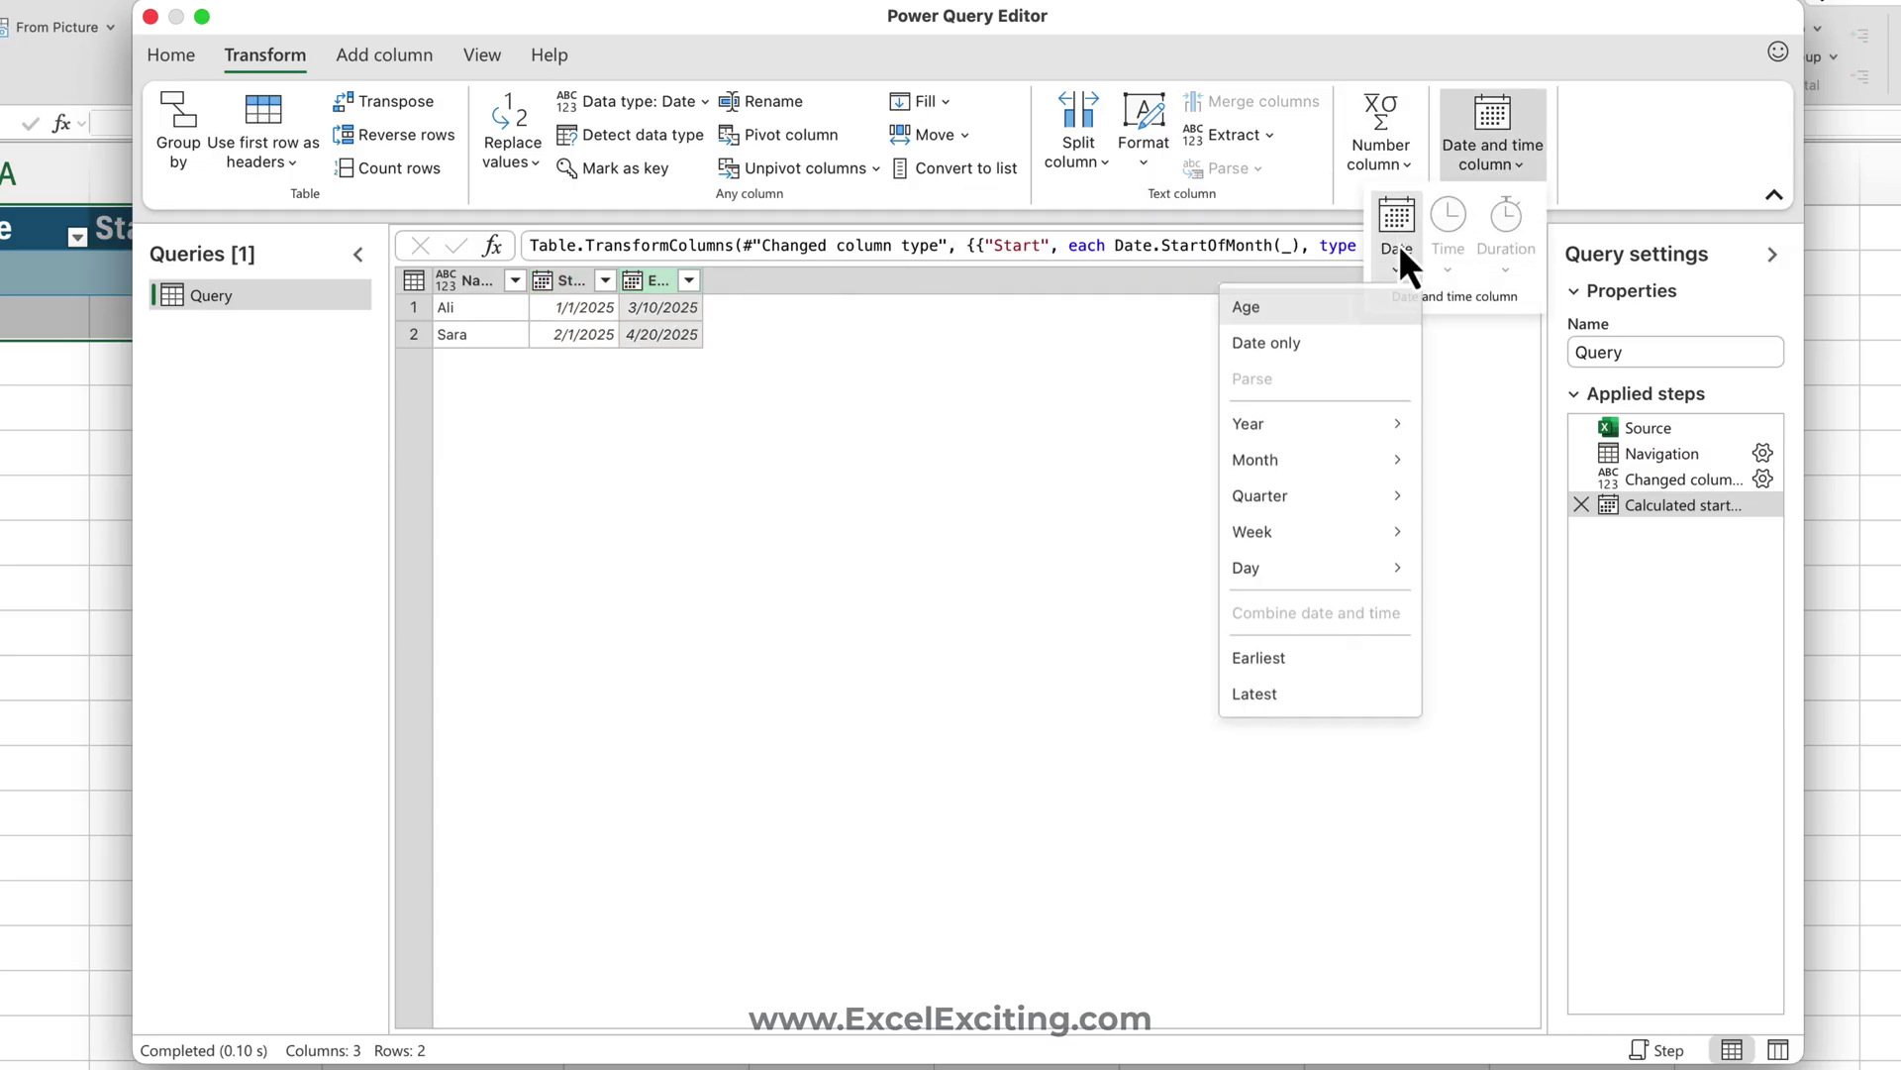
mouse_move(1333, 460)
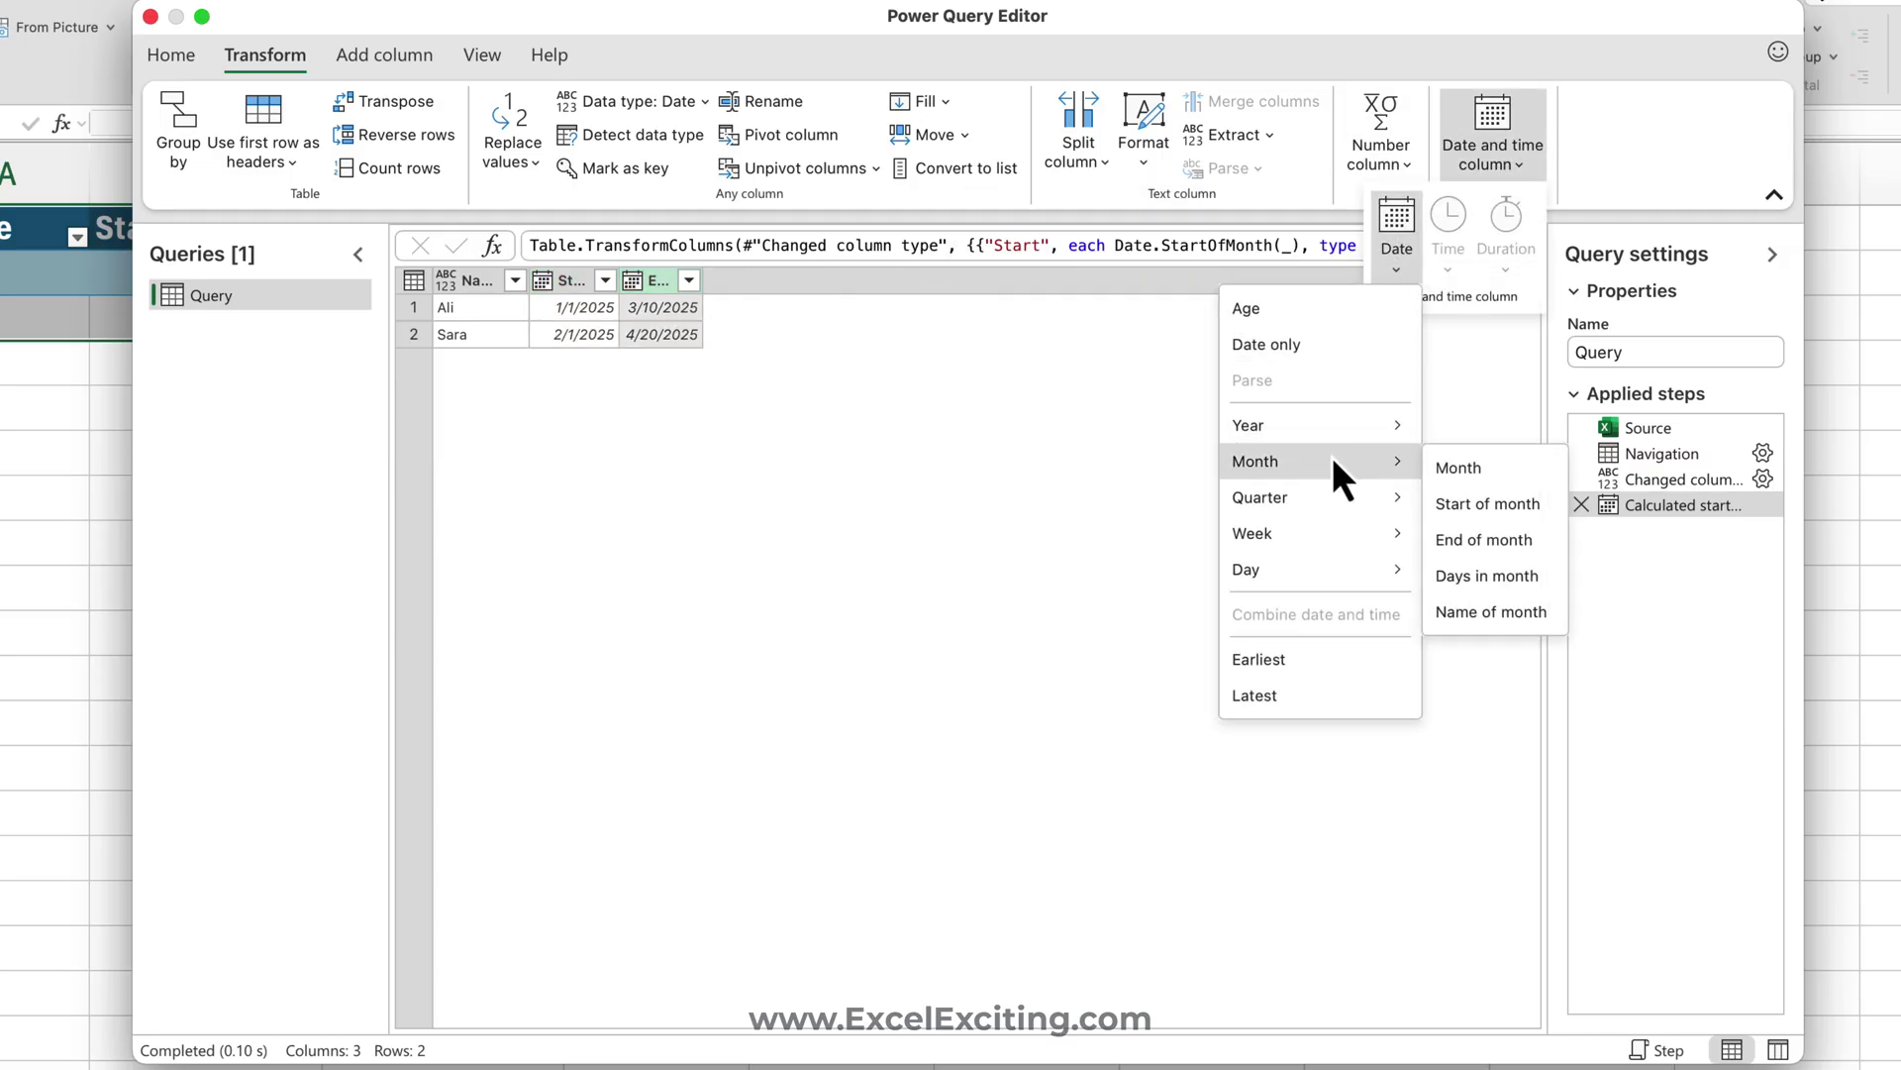
left_click(1483, 539)
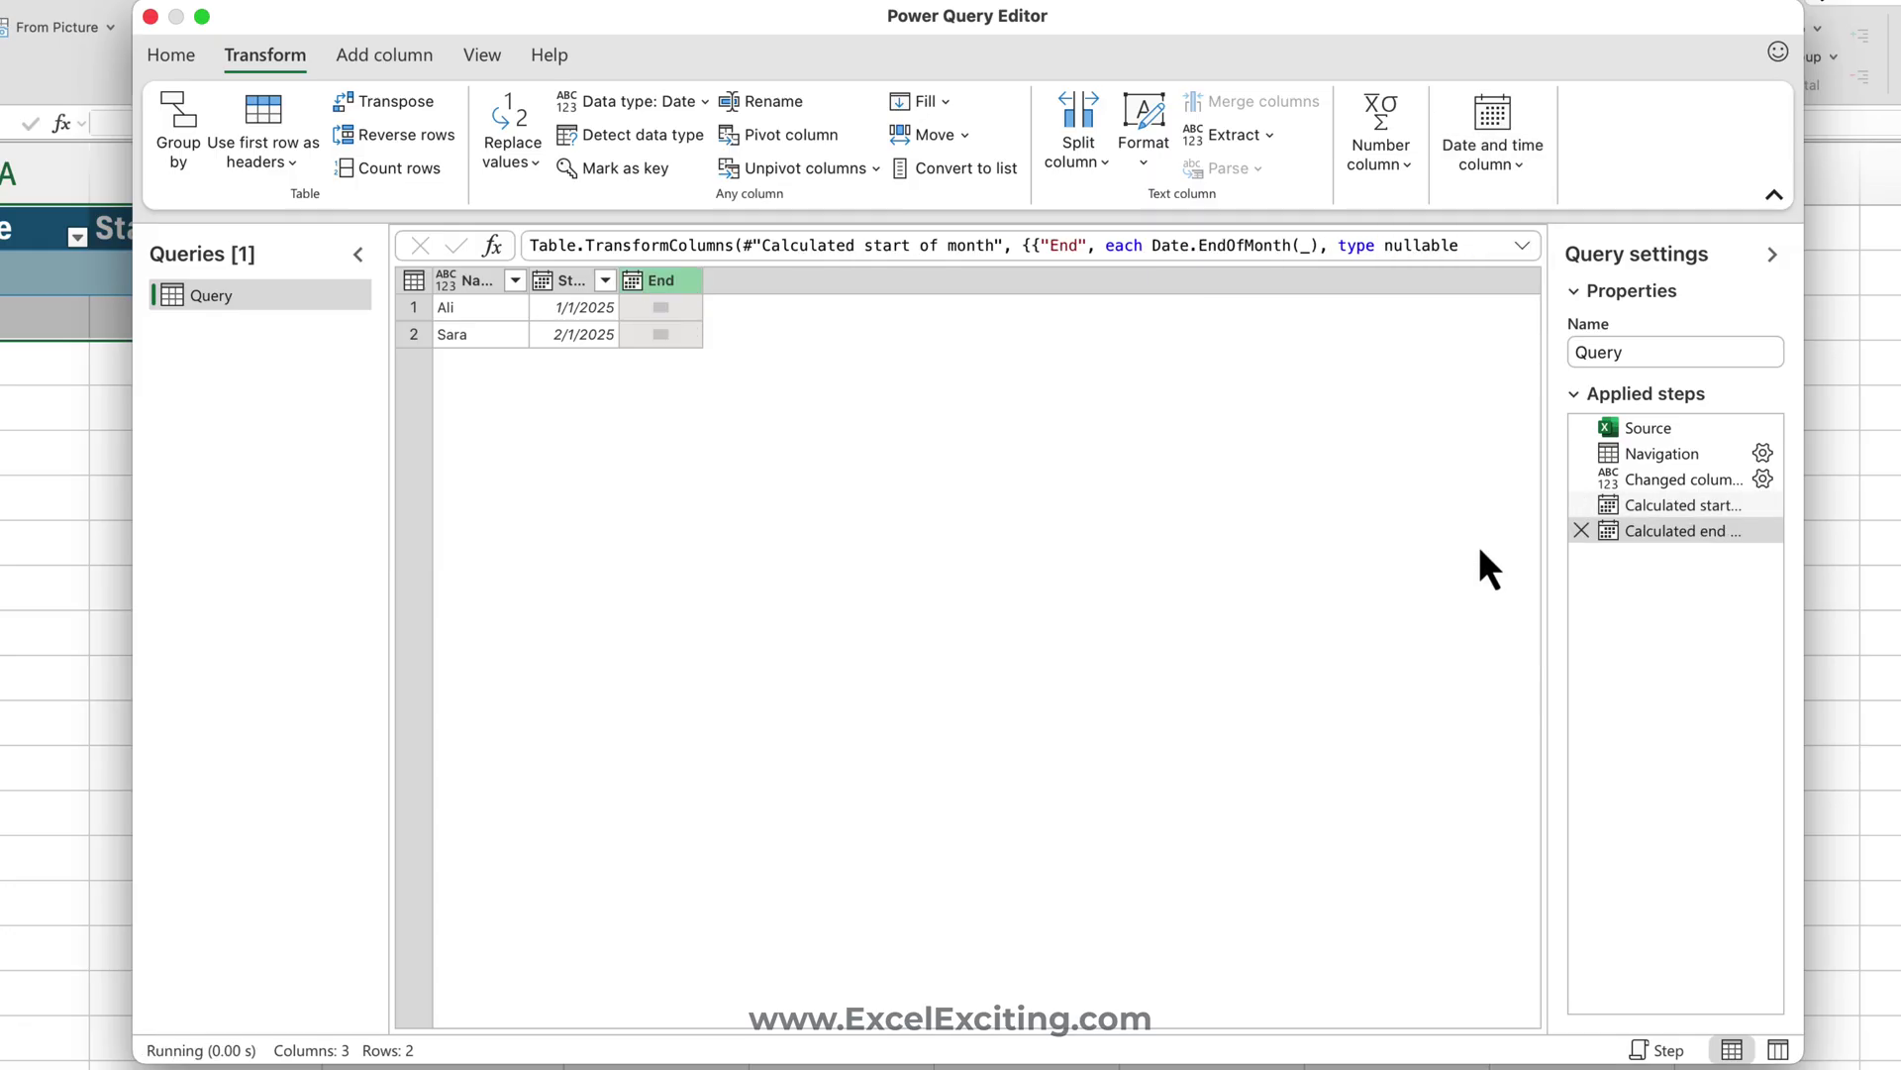
Convert the Start and End columns to Whole number
left_click(580, 287)
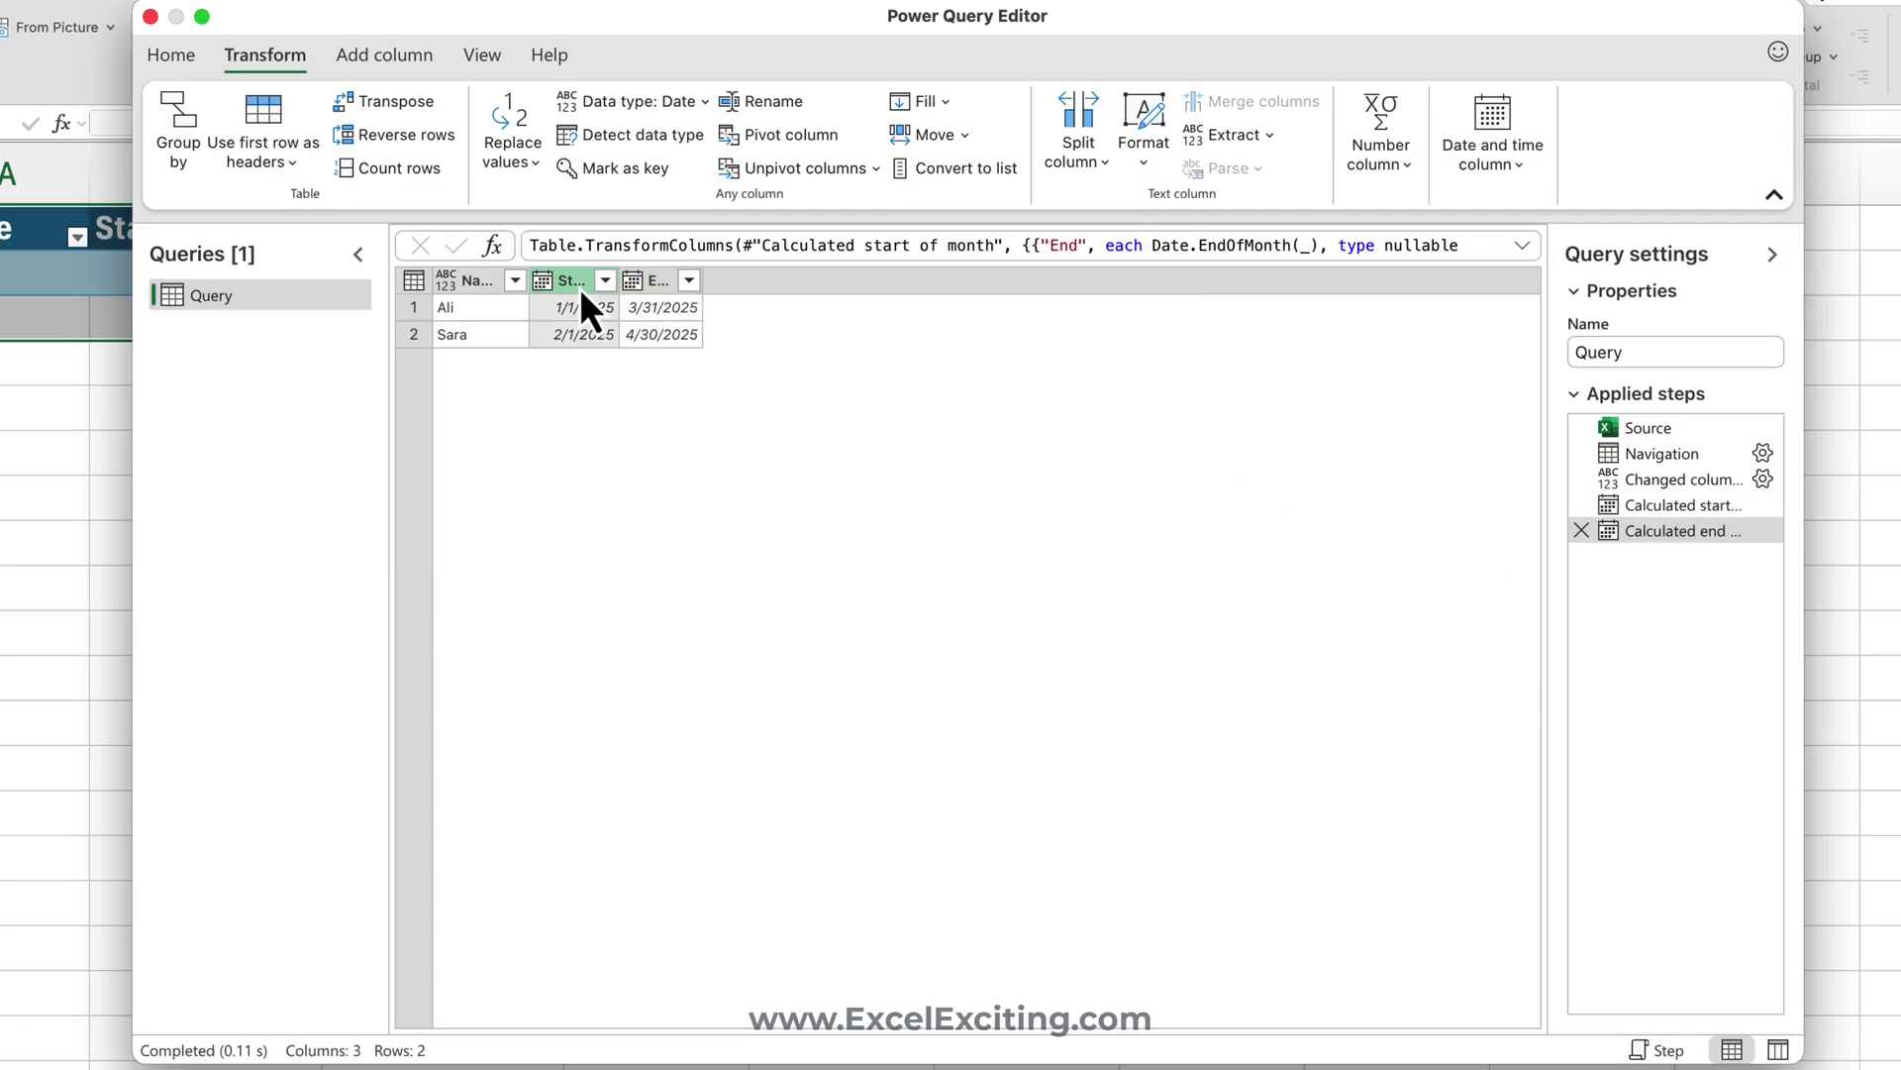
left_click(661, 284, "shift")
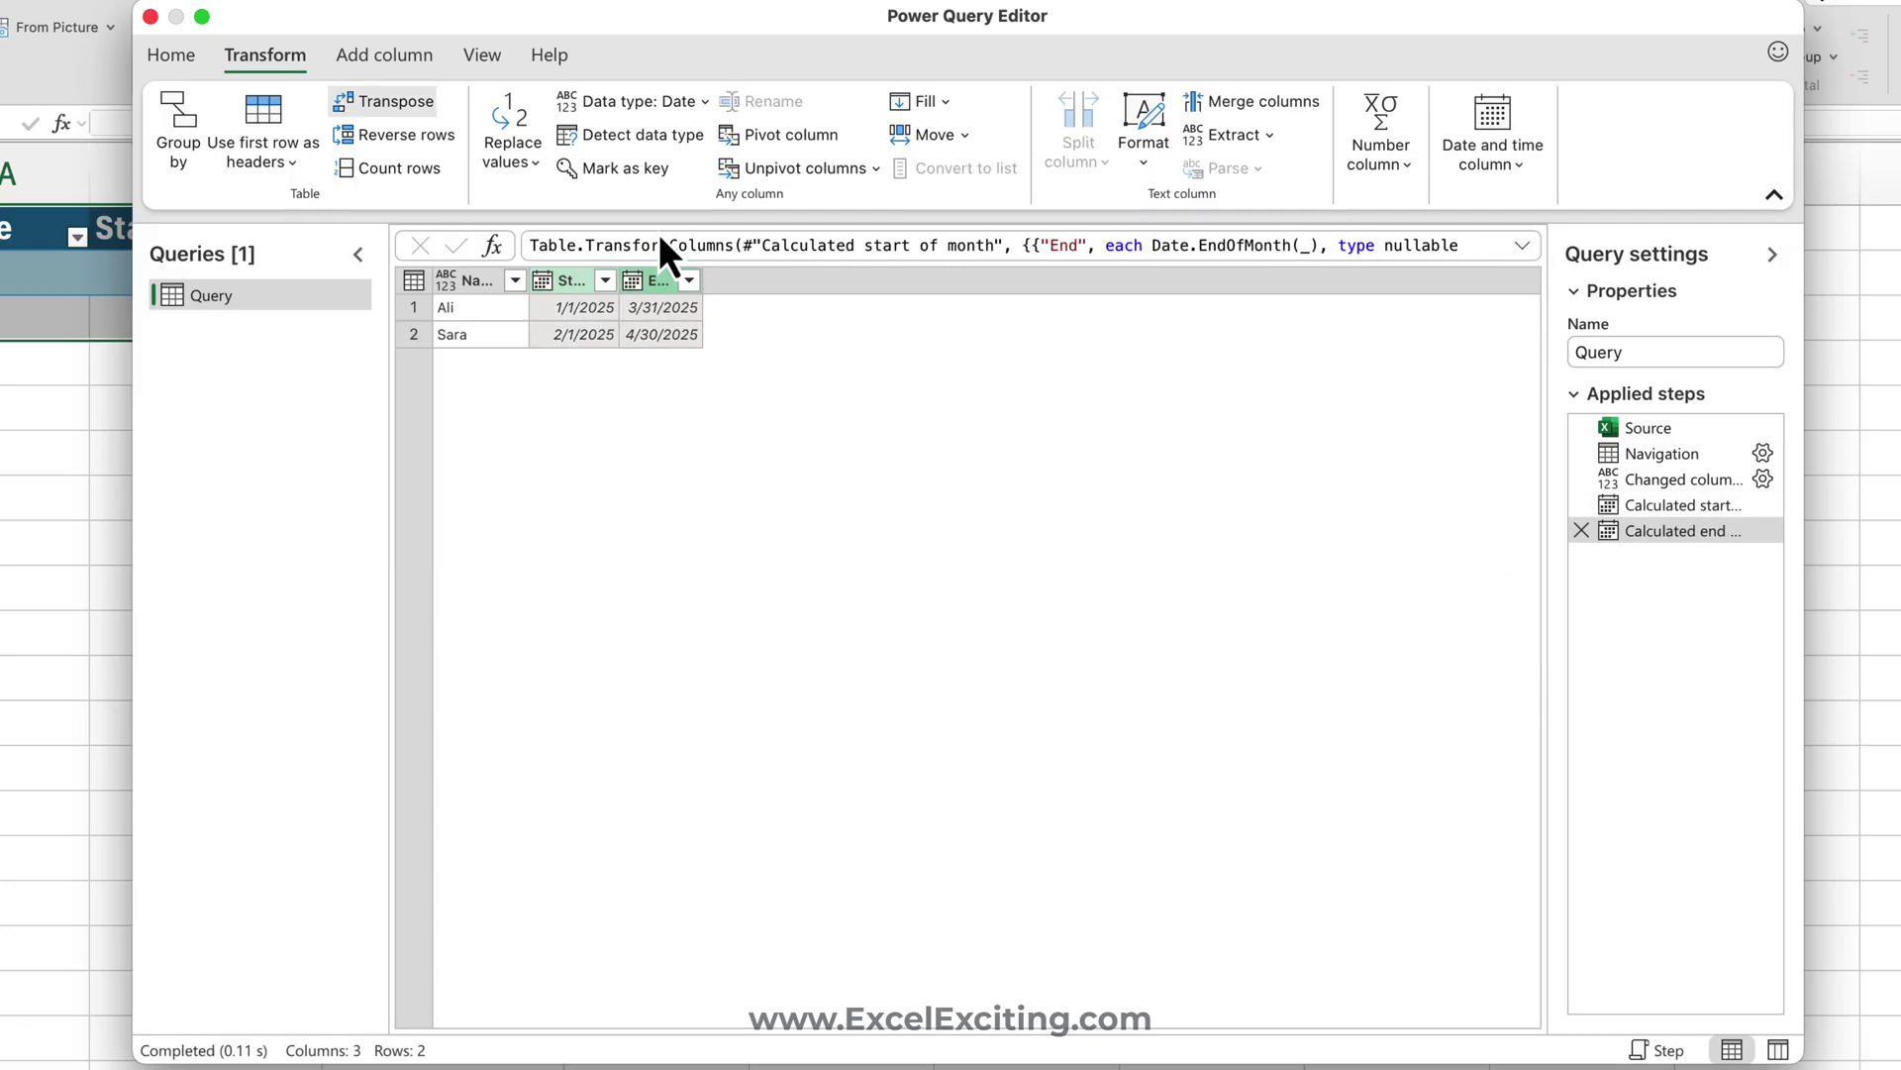
left_click(644, 99)
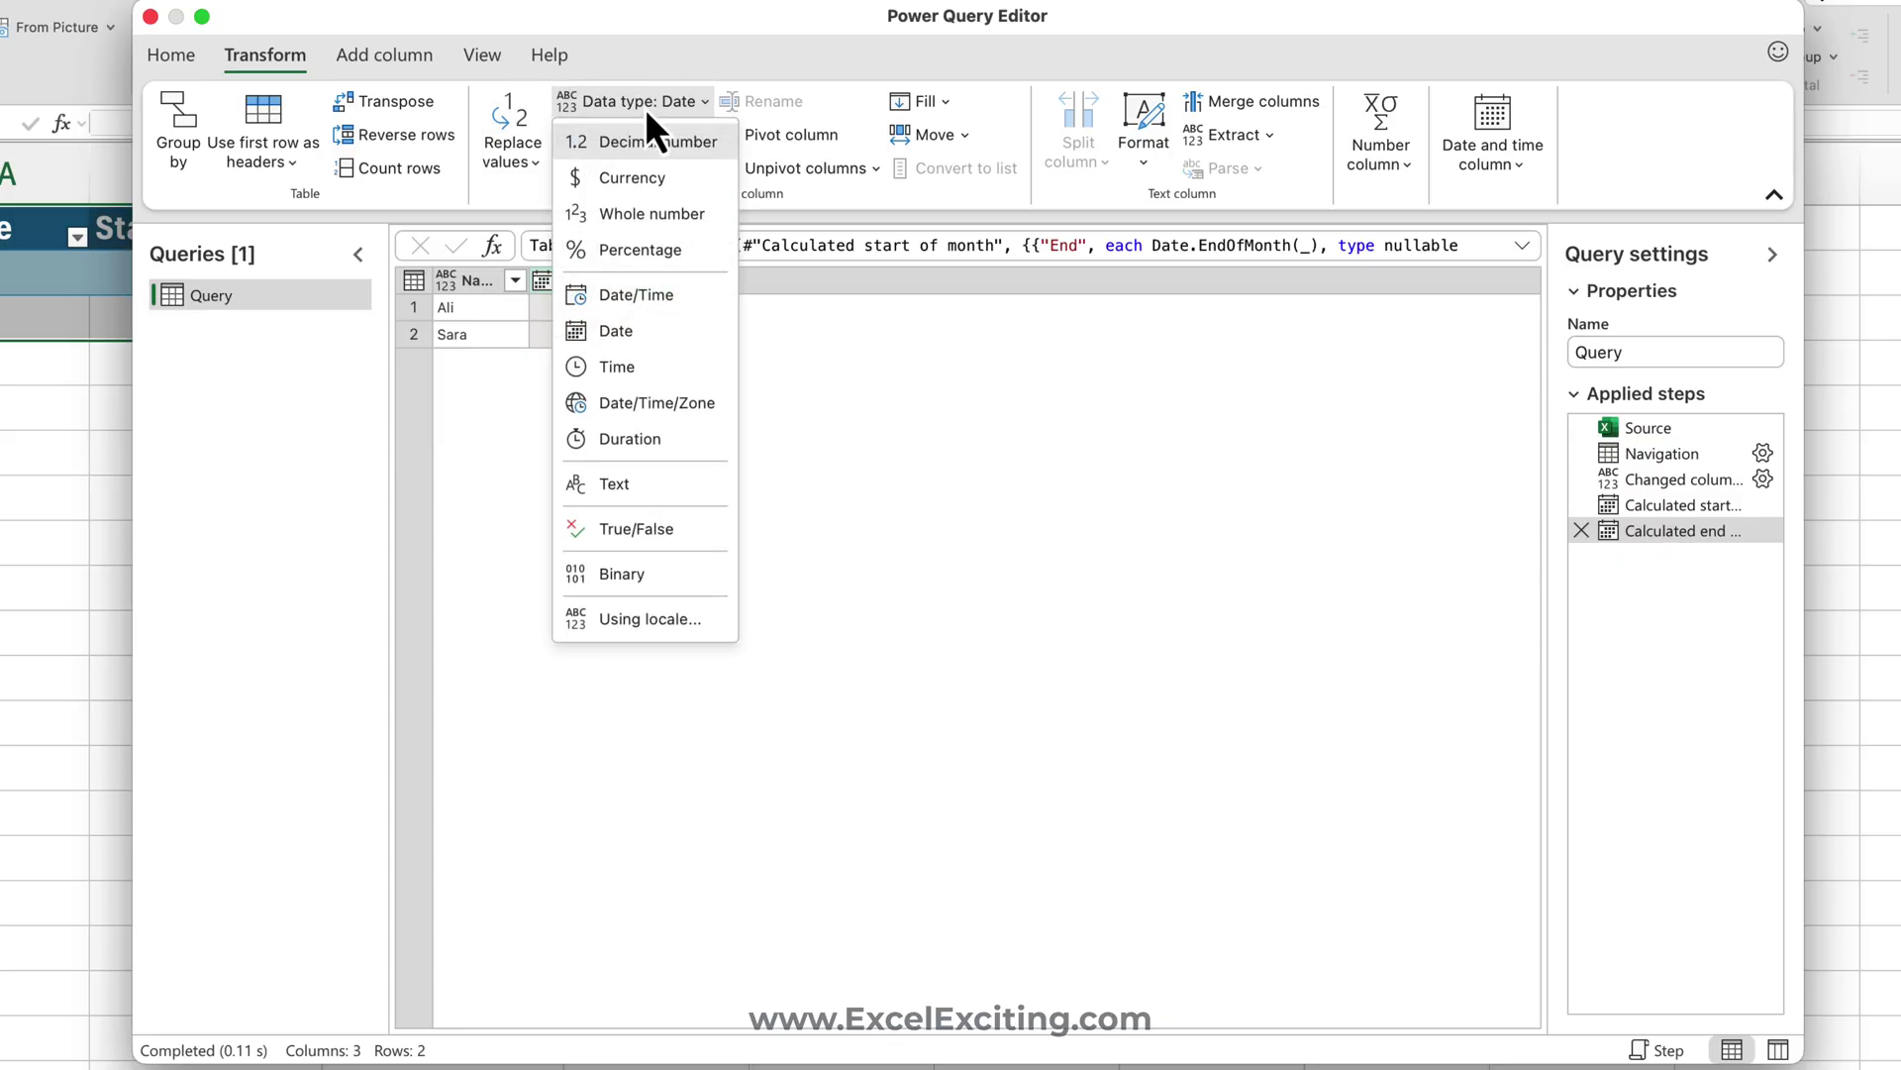
left_click(643, 212)
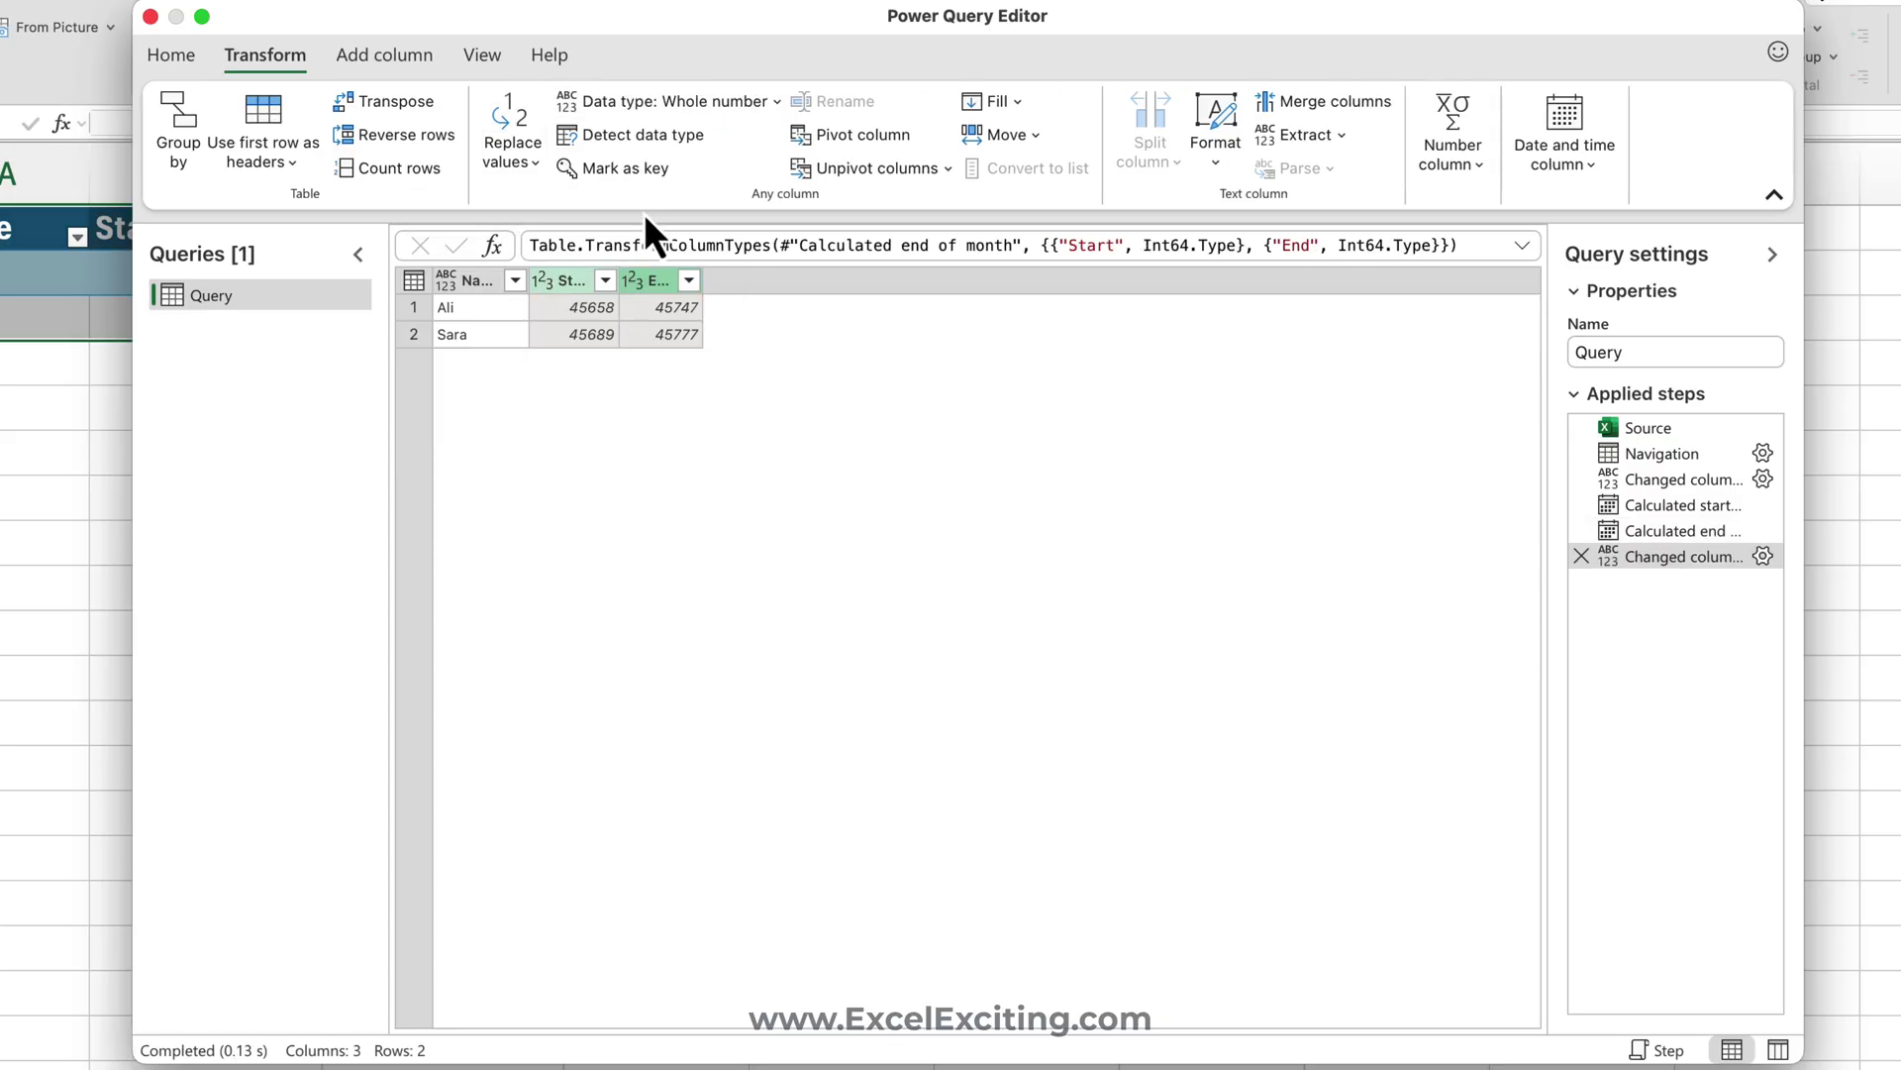
Add a custom column named List with formula {[Start]..[End]} and preview the first row's list
left_click(387, 60)
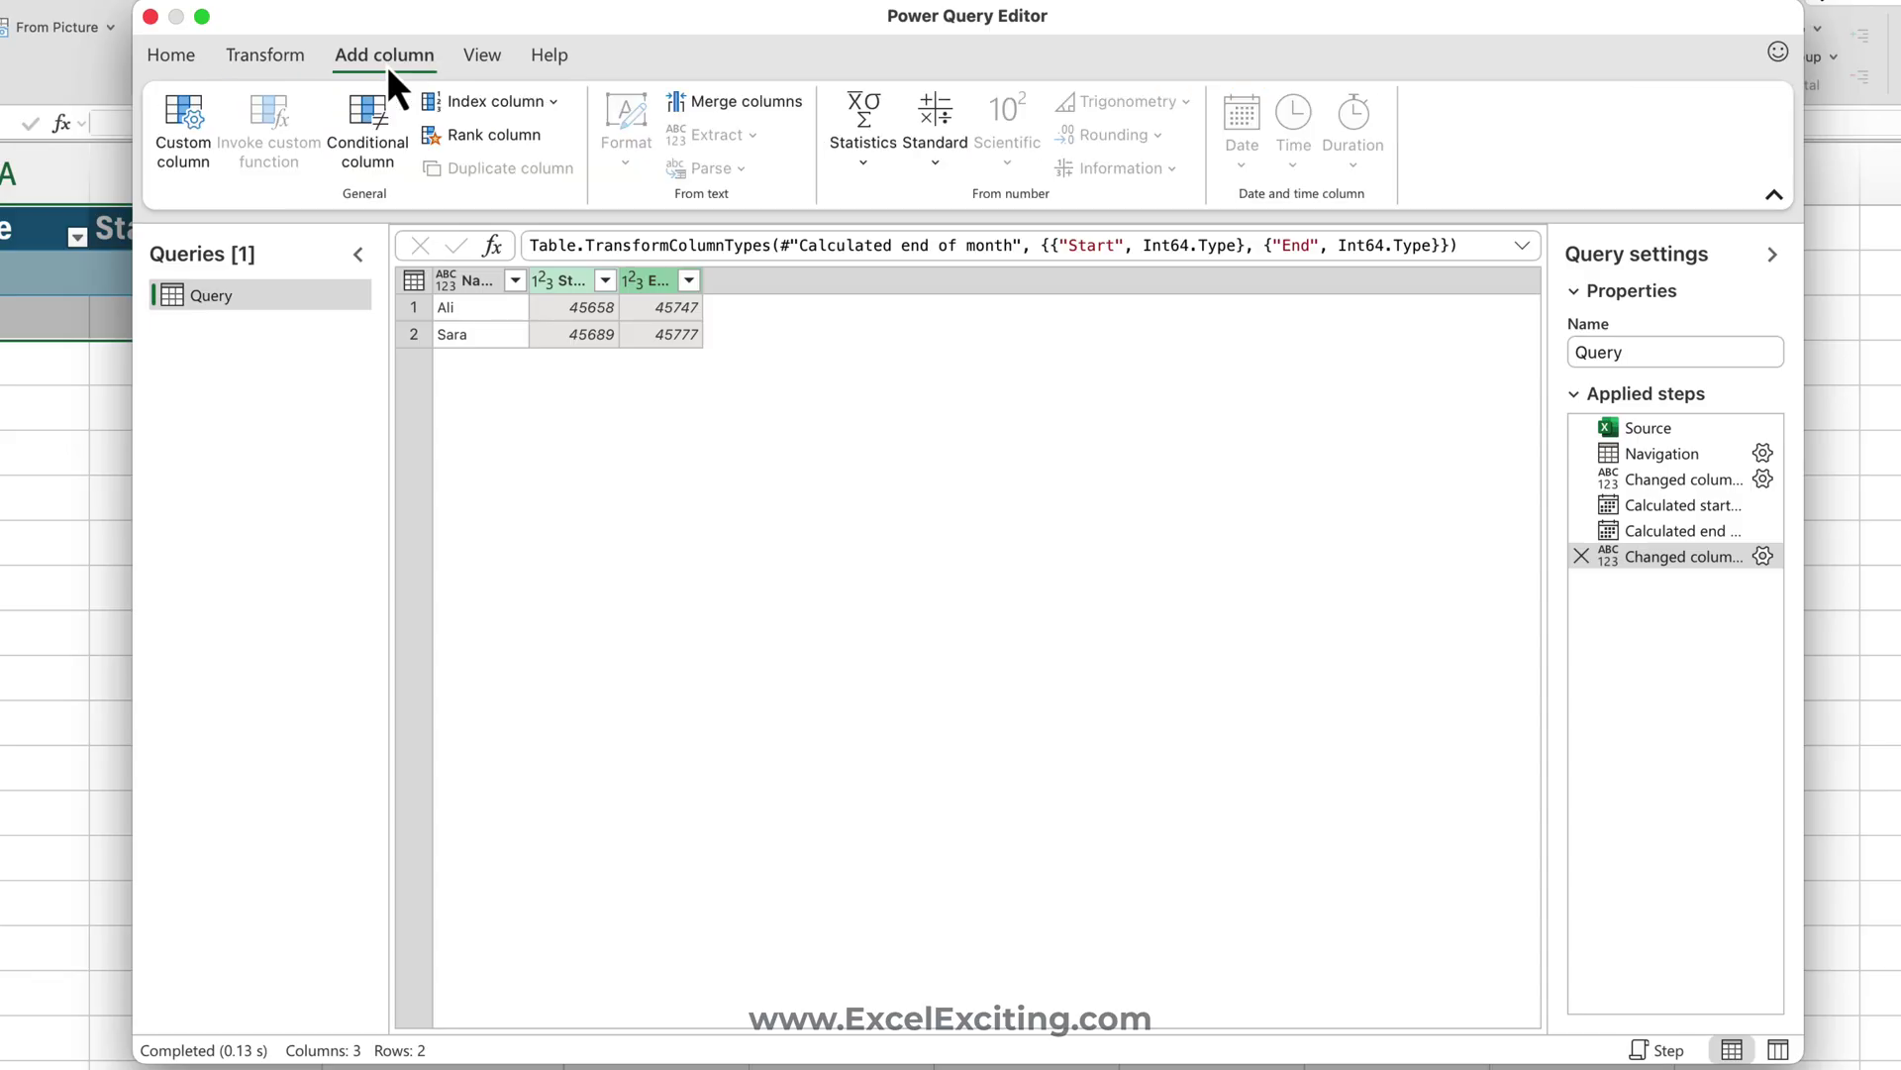
left_click(176, 119)
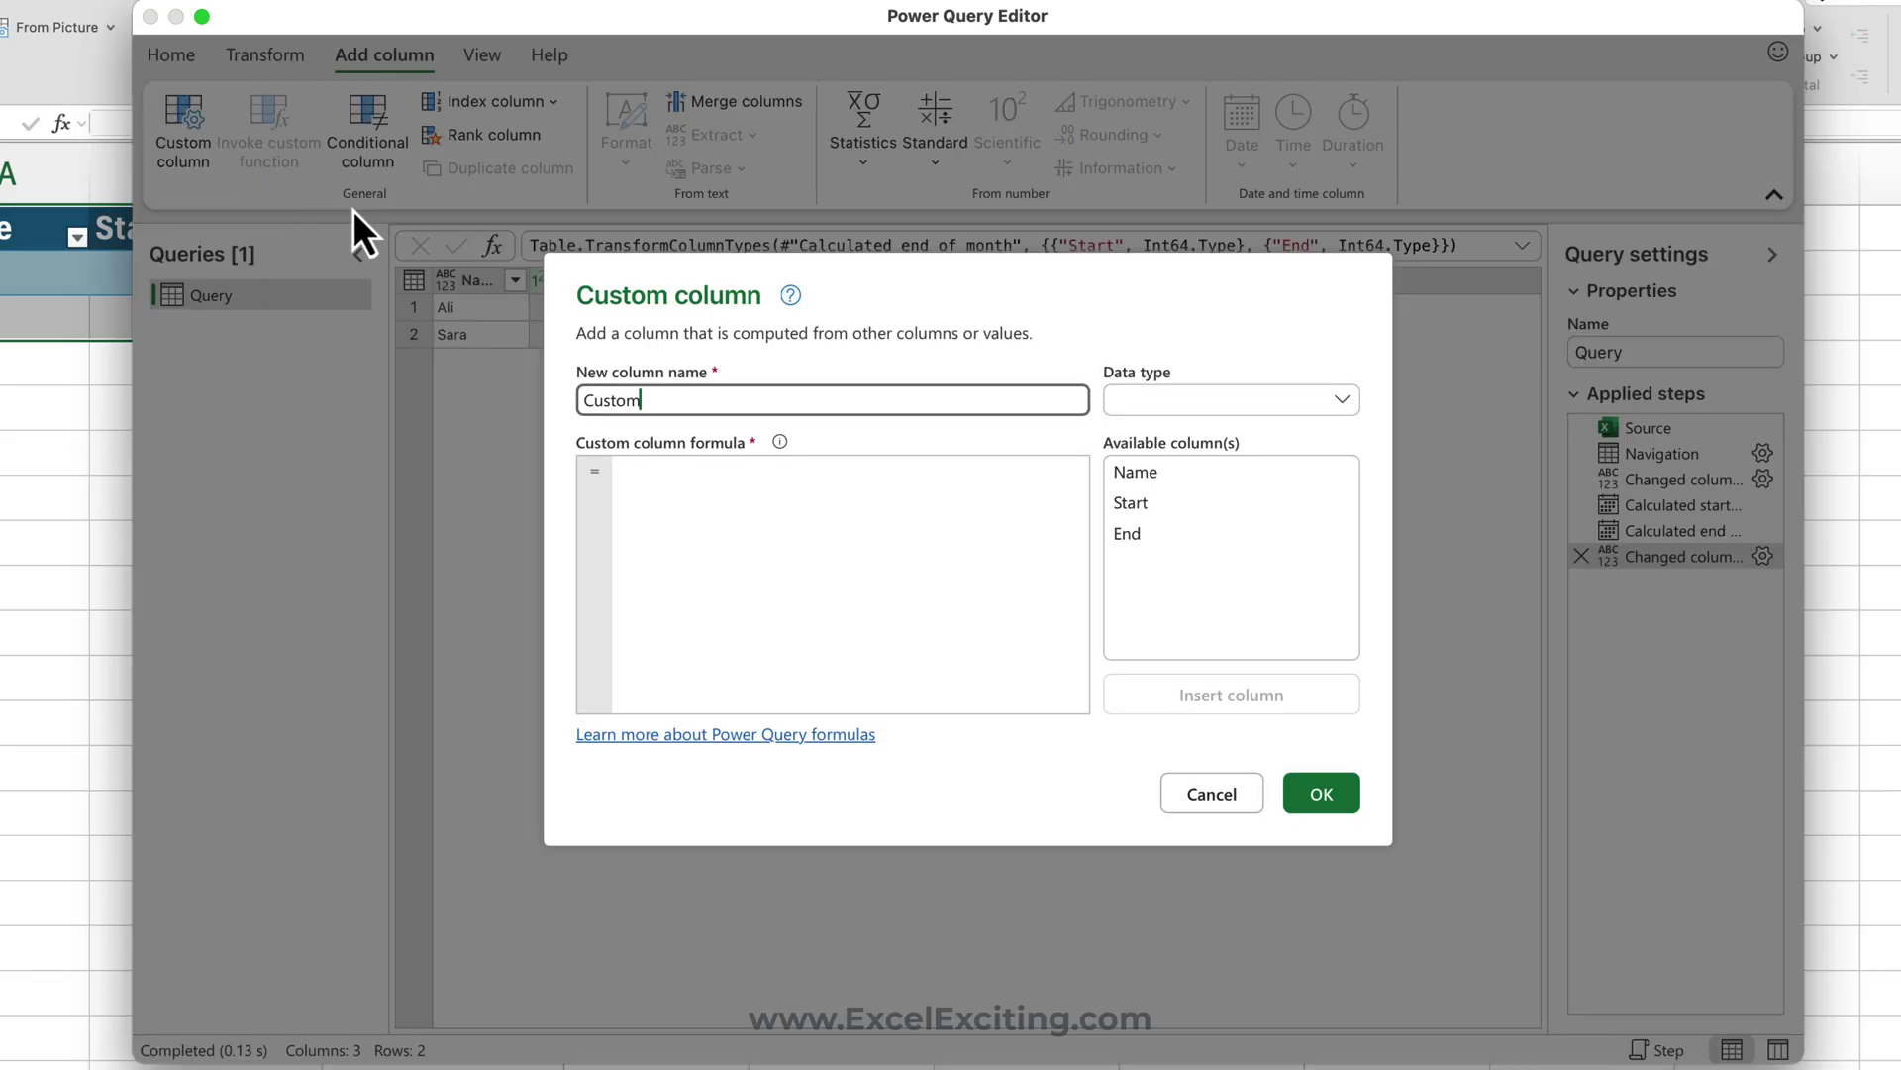
double_click(737, 400)
type("List")
left_click(729, 459)
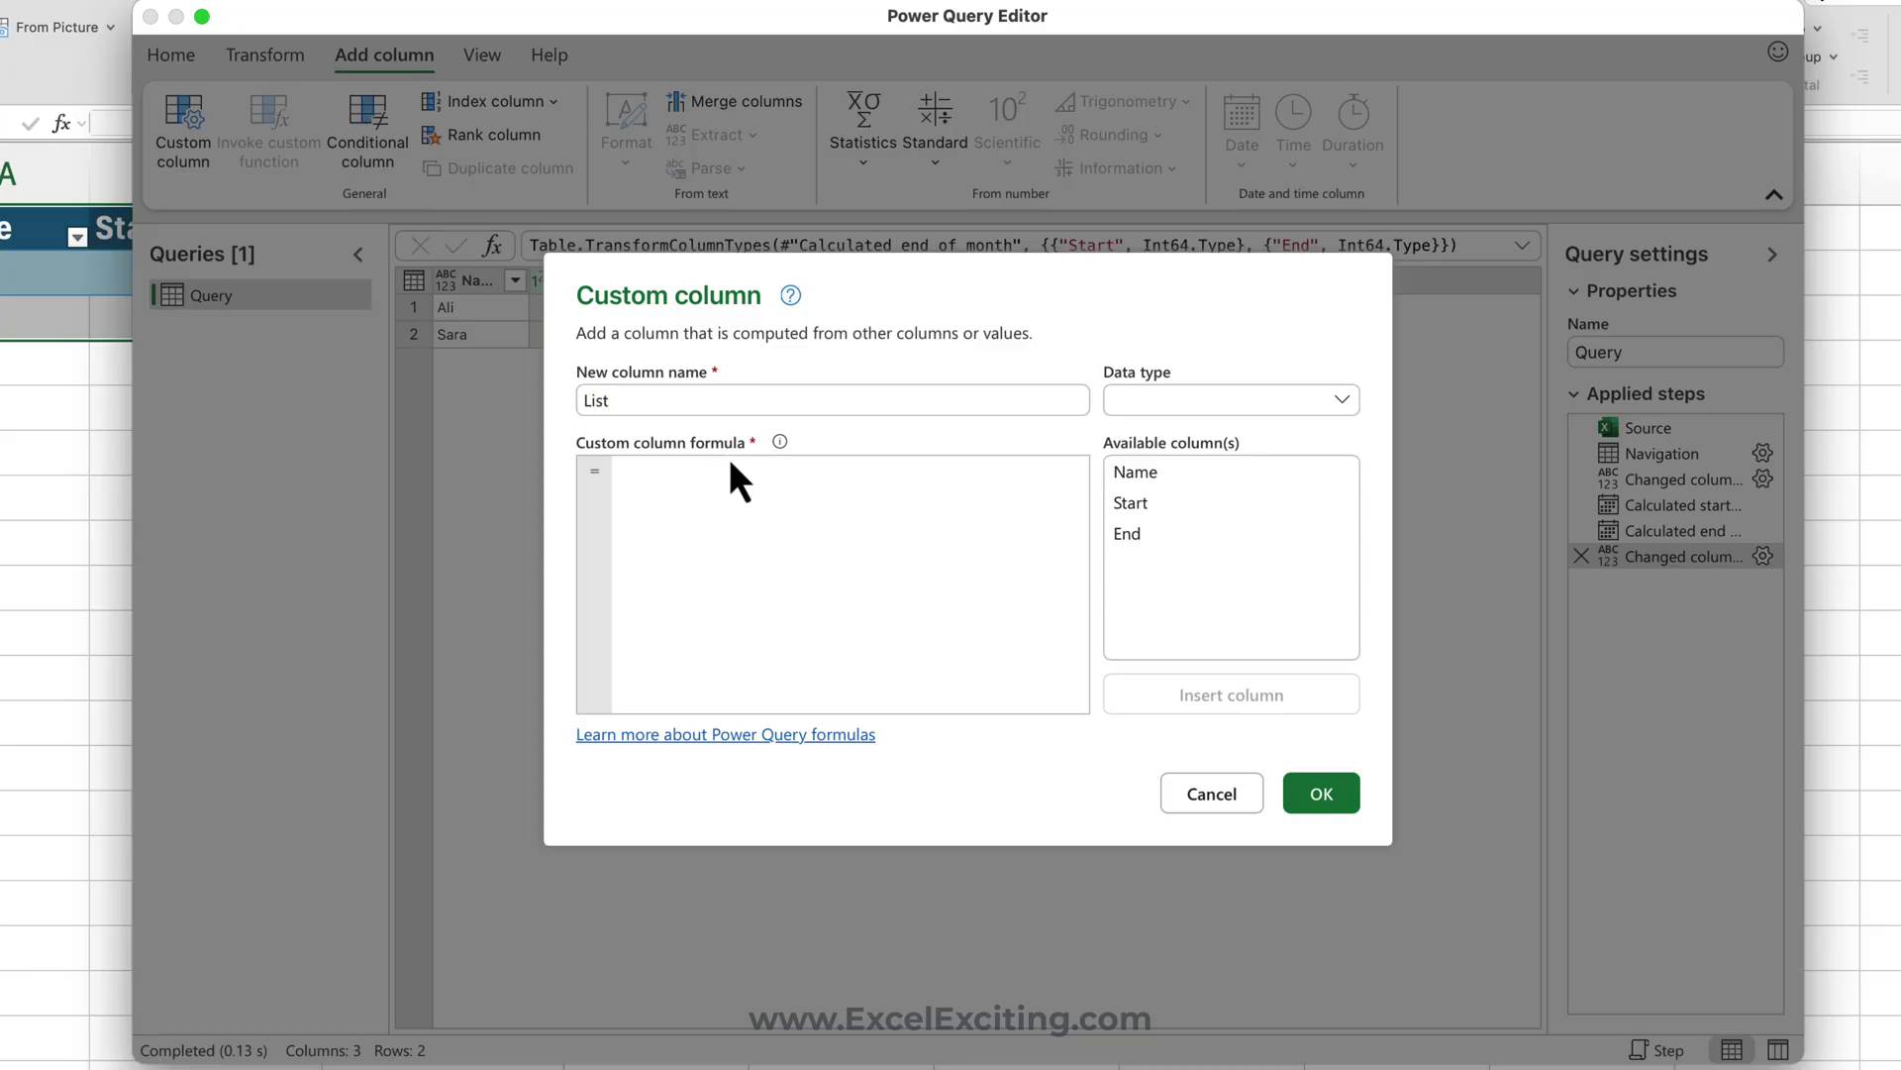
left_click_drag(905, 284, 864, 417)
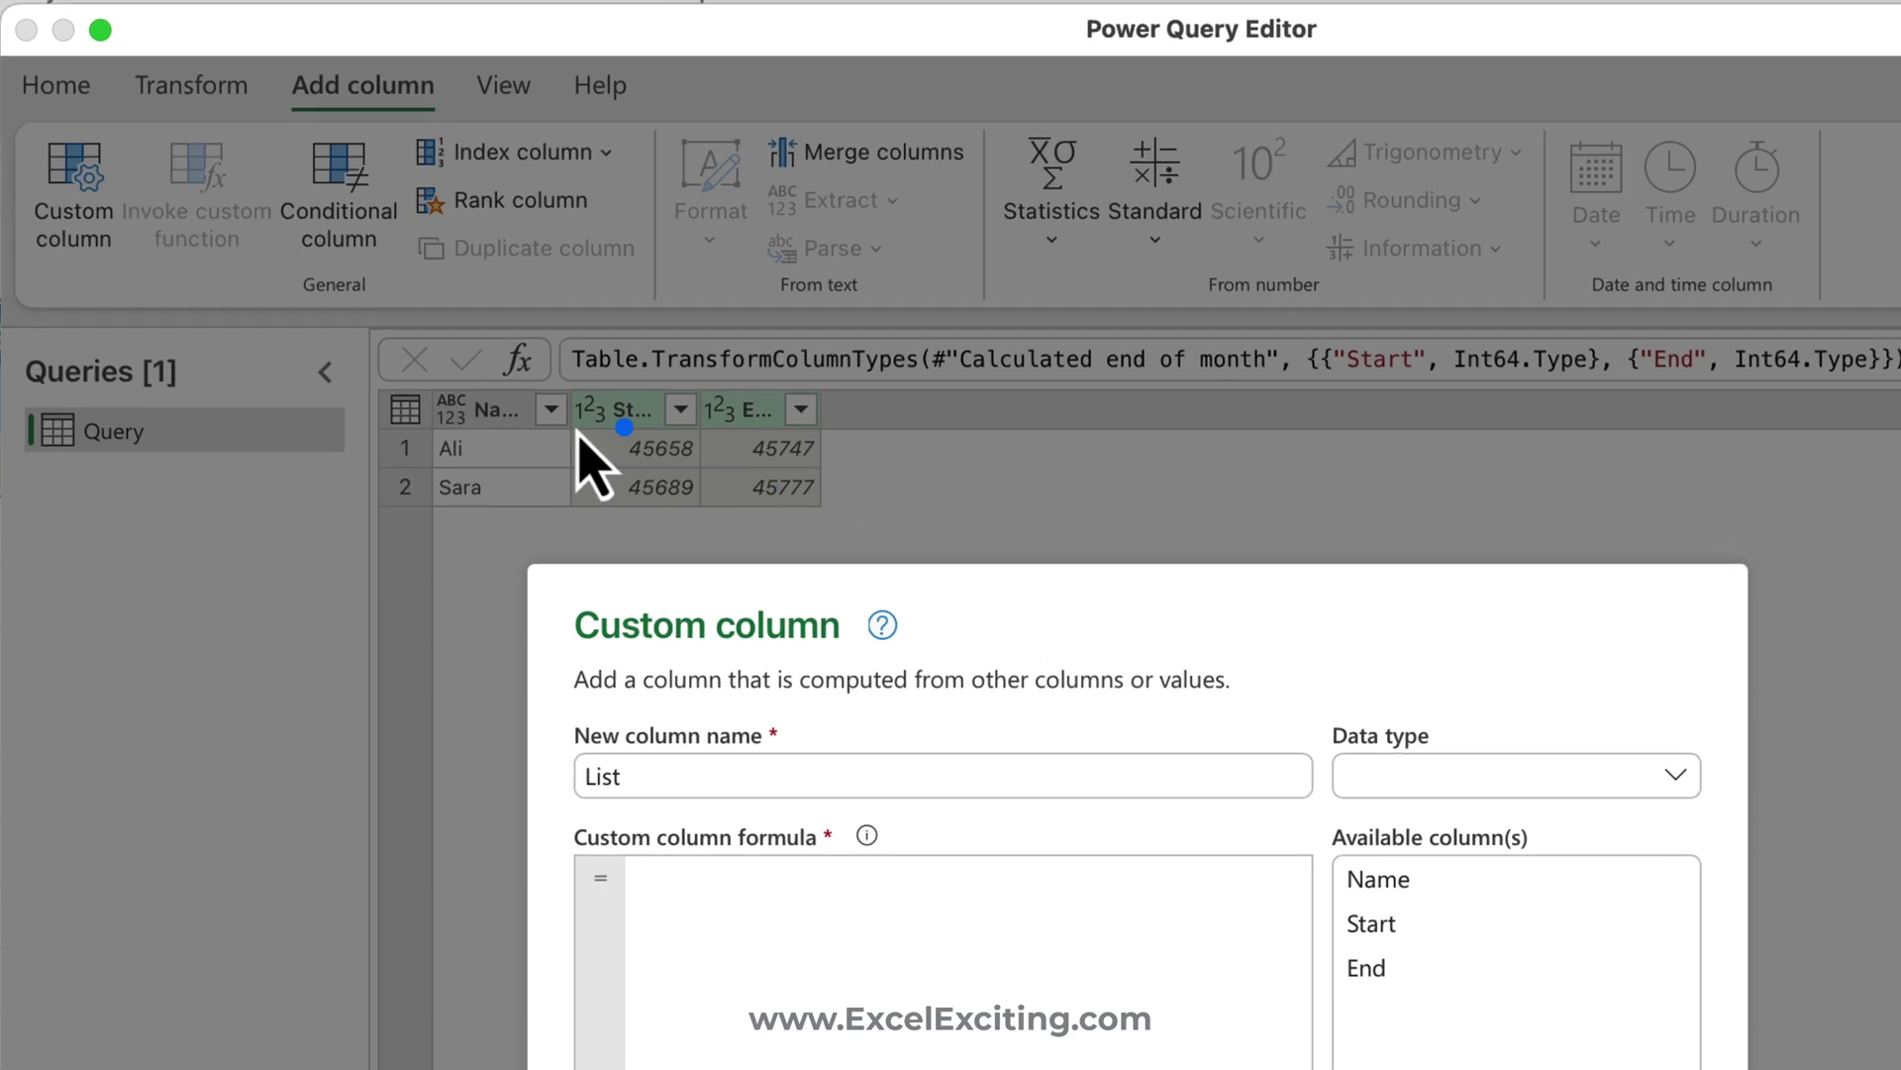
mouse_move(576, 426)
left_mouse_down()
mouse_move(819, 479)
mouse_move(713, 478)
mouse_move(700, 501)
mouse_move(730, 436)
mouse_move(828, 474)
left_mouse_up()
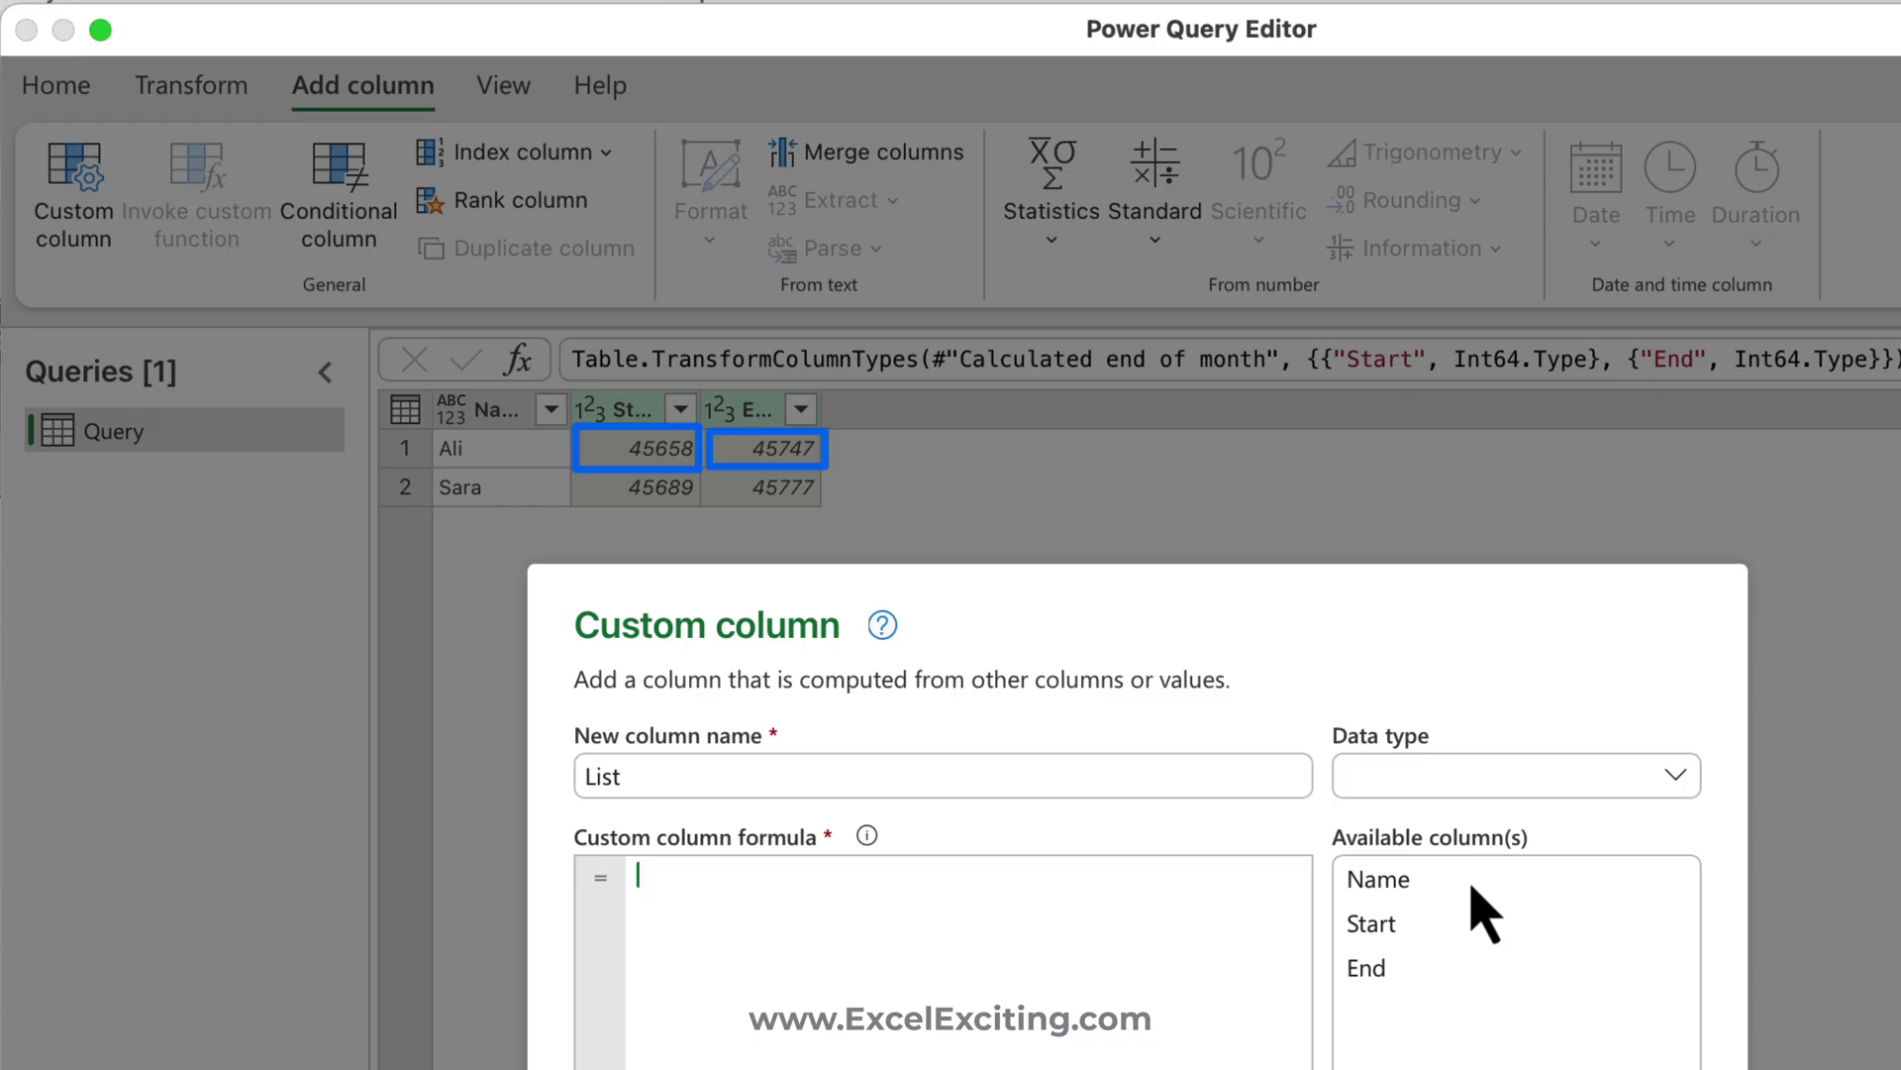
type("{")
double_click(1406, 927)
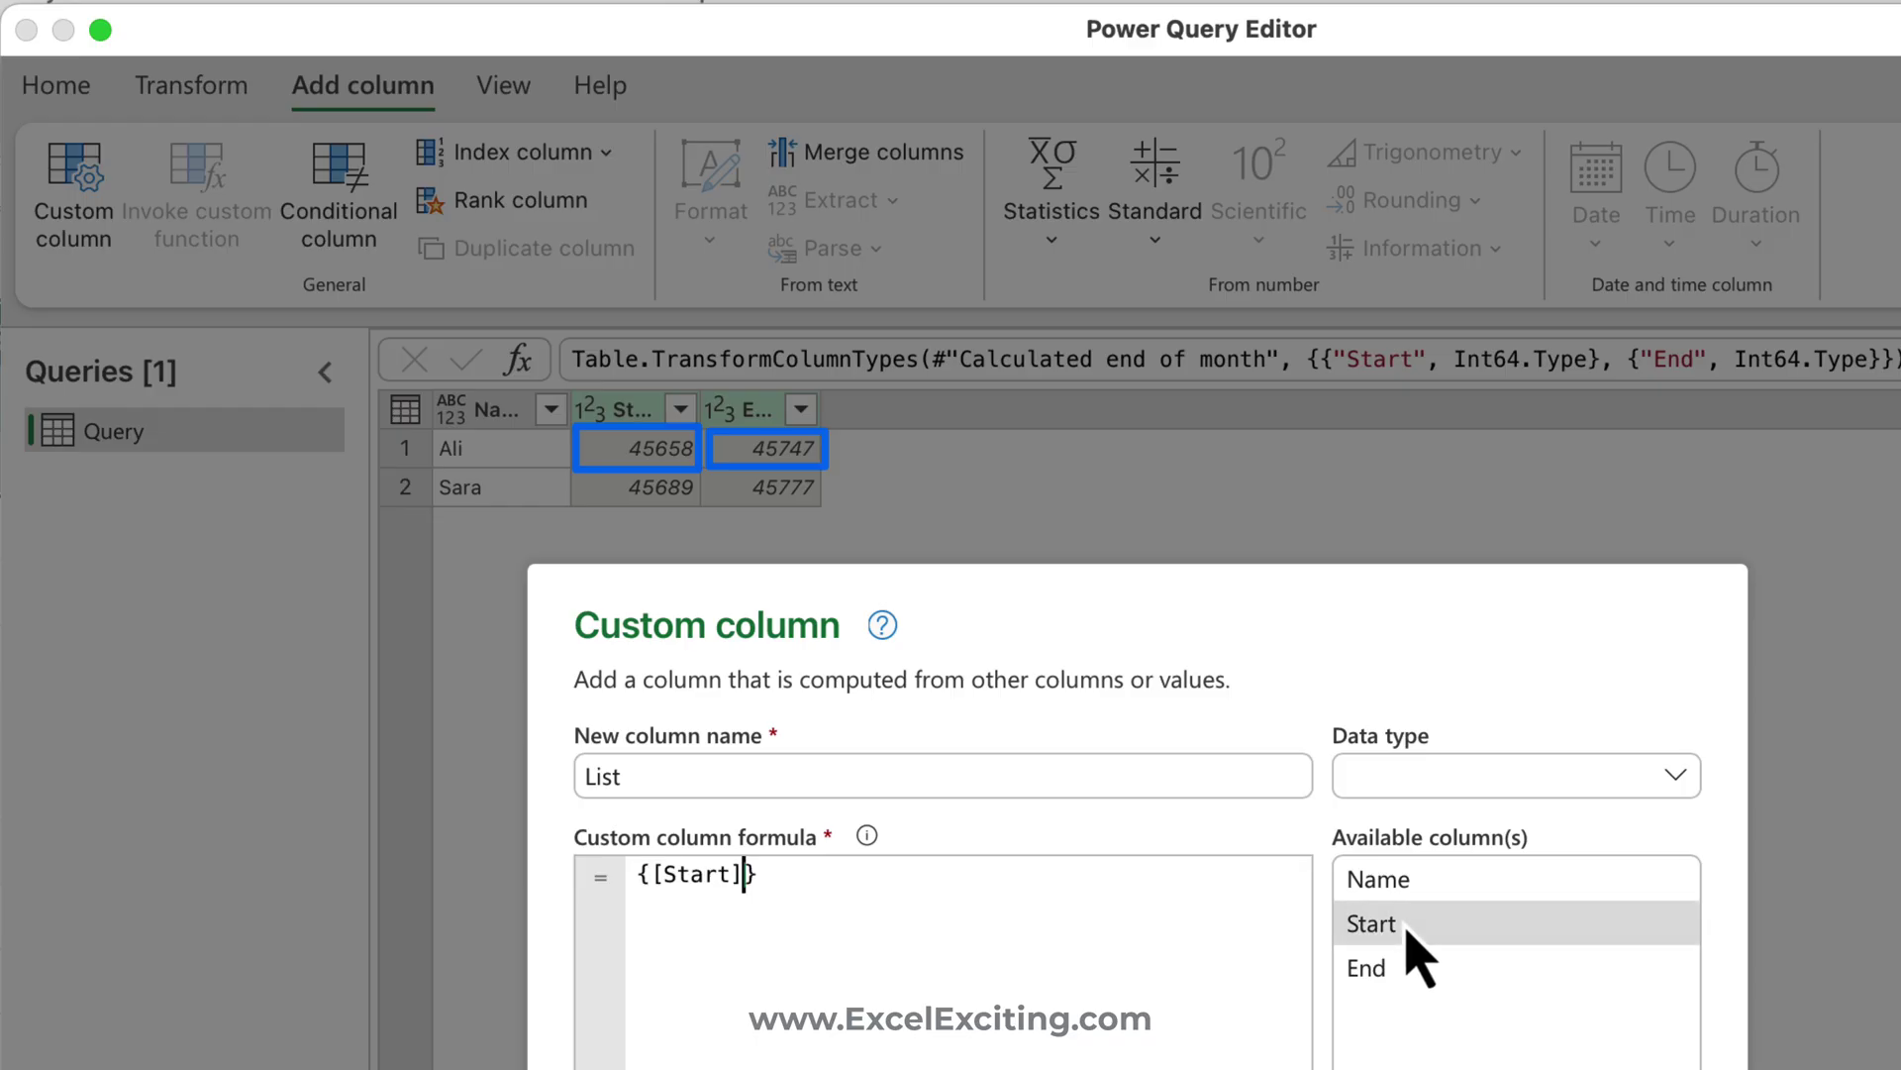
type("..")
double_click(1410, 975)
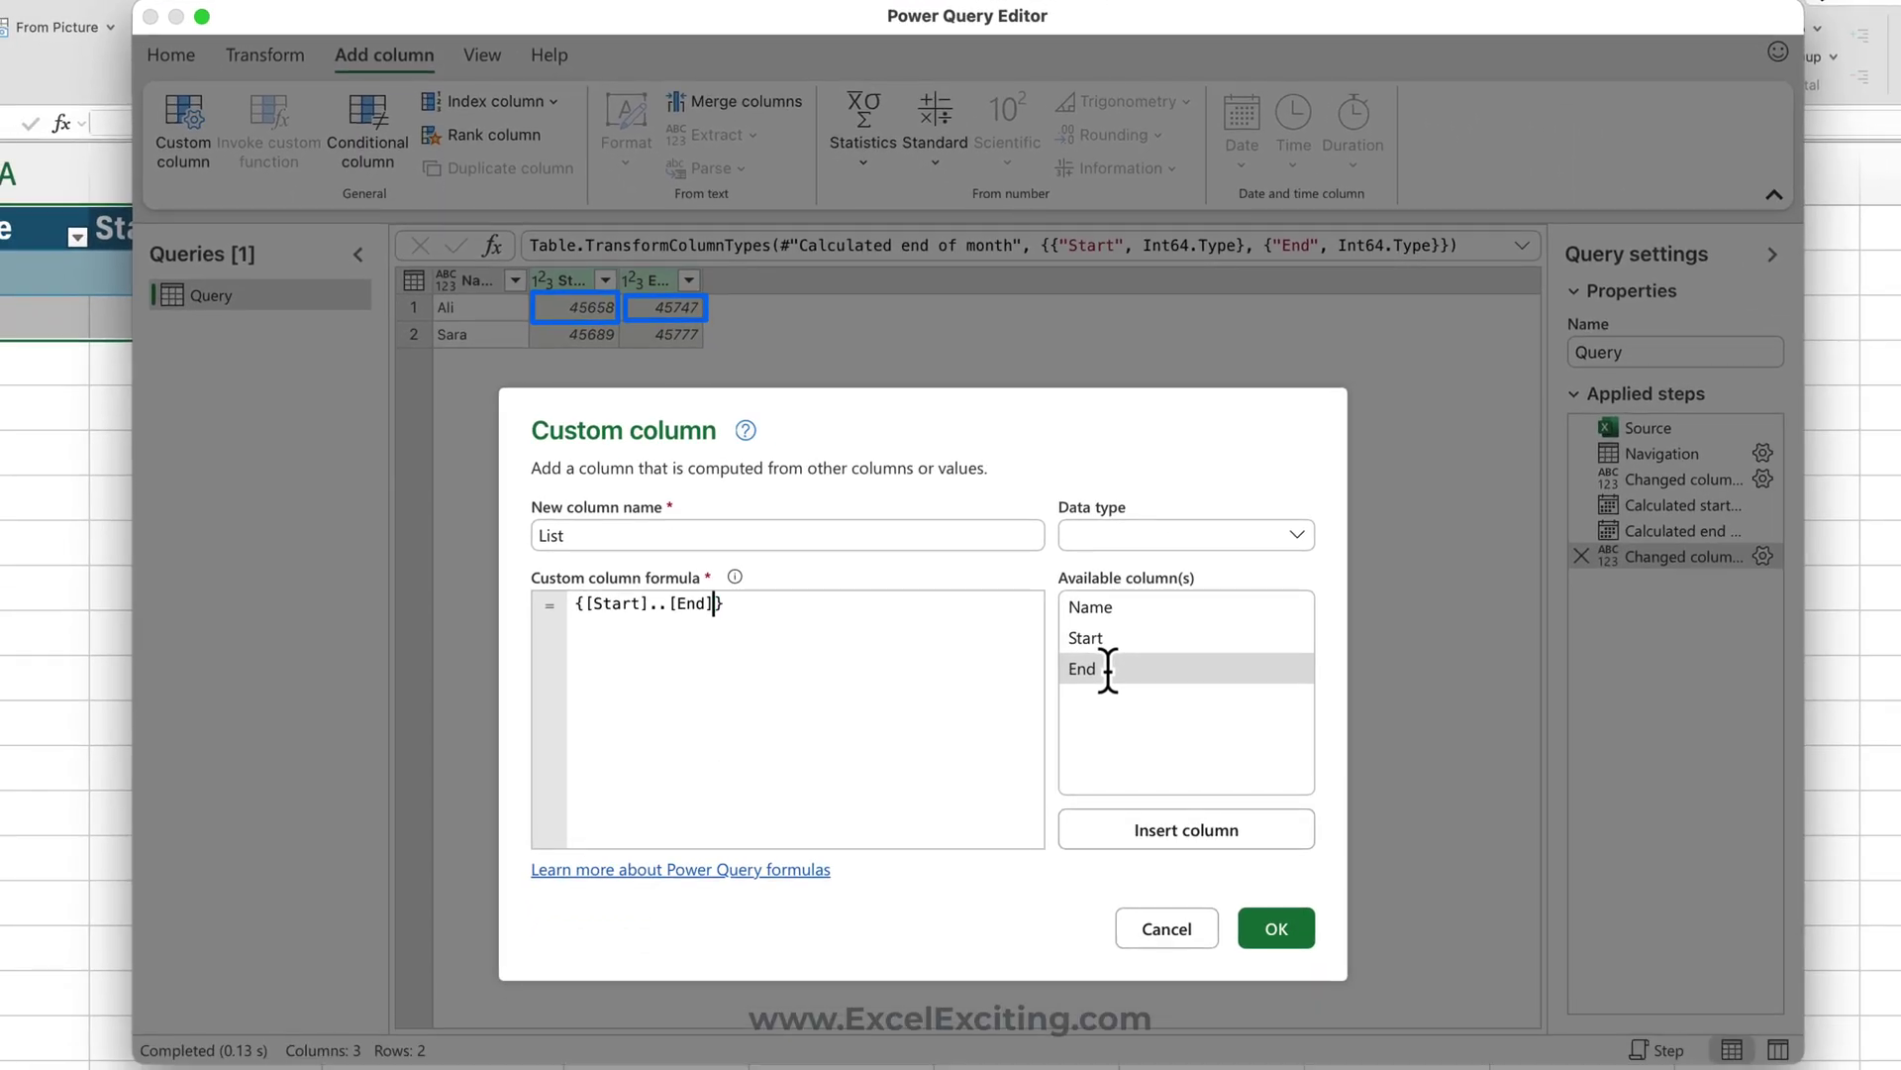
left_click(1281, 935)
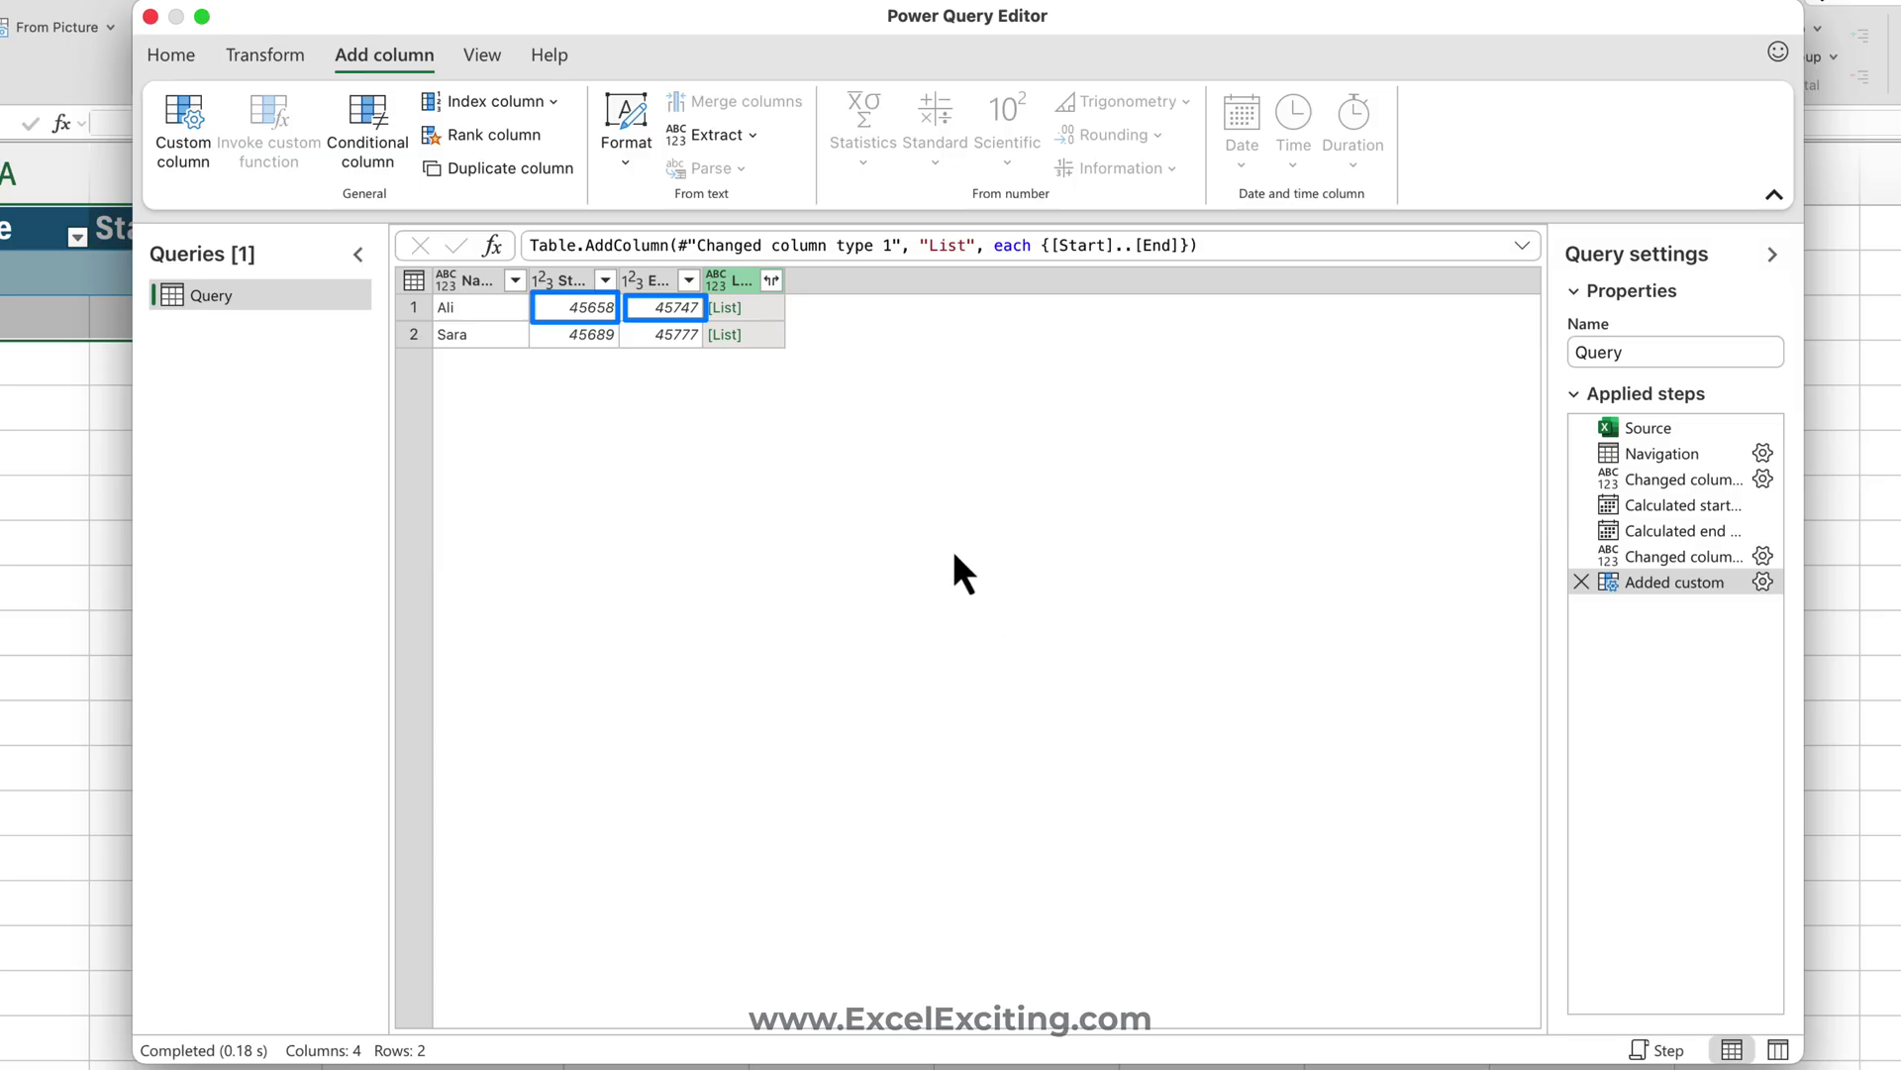
left_click(755, 313)
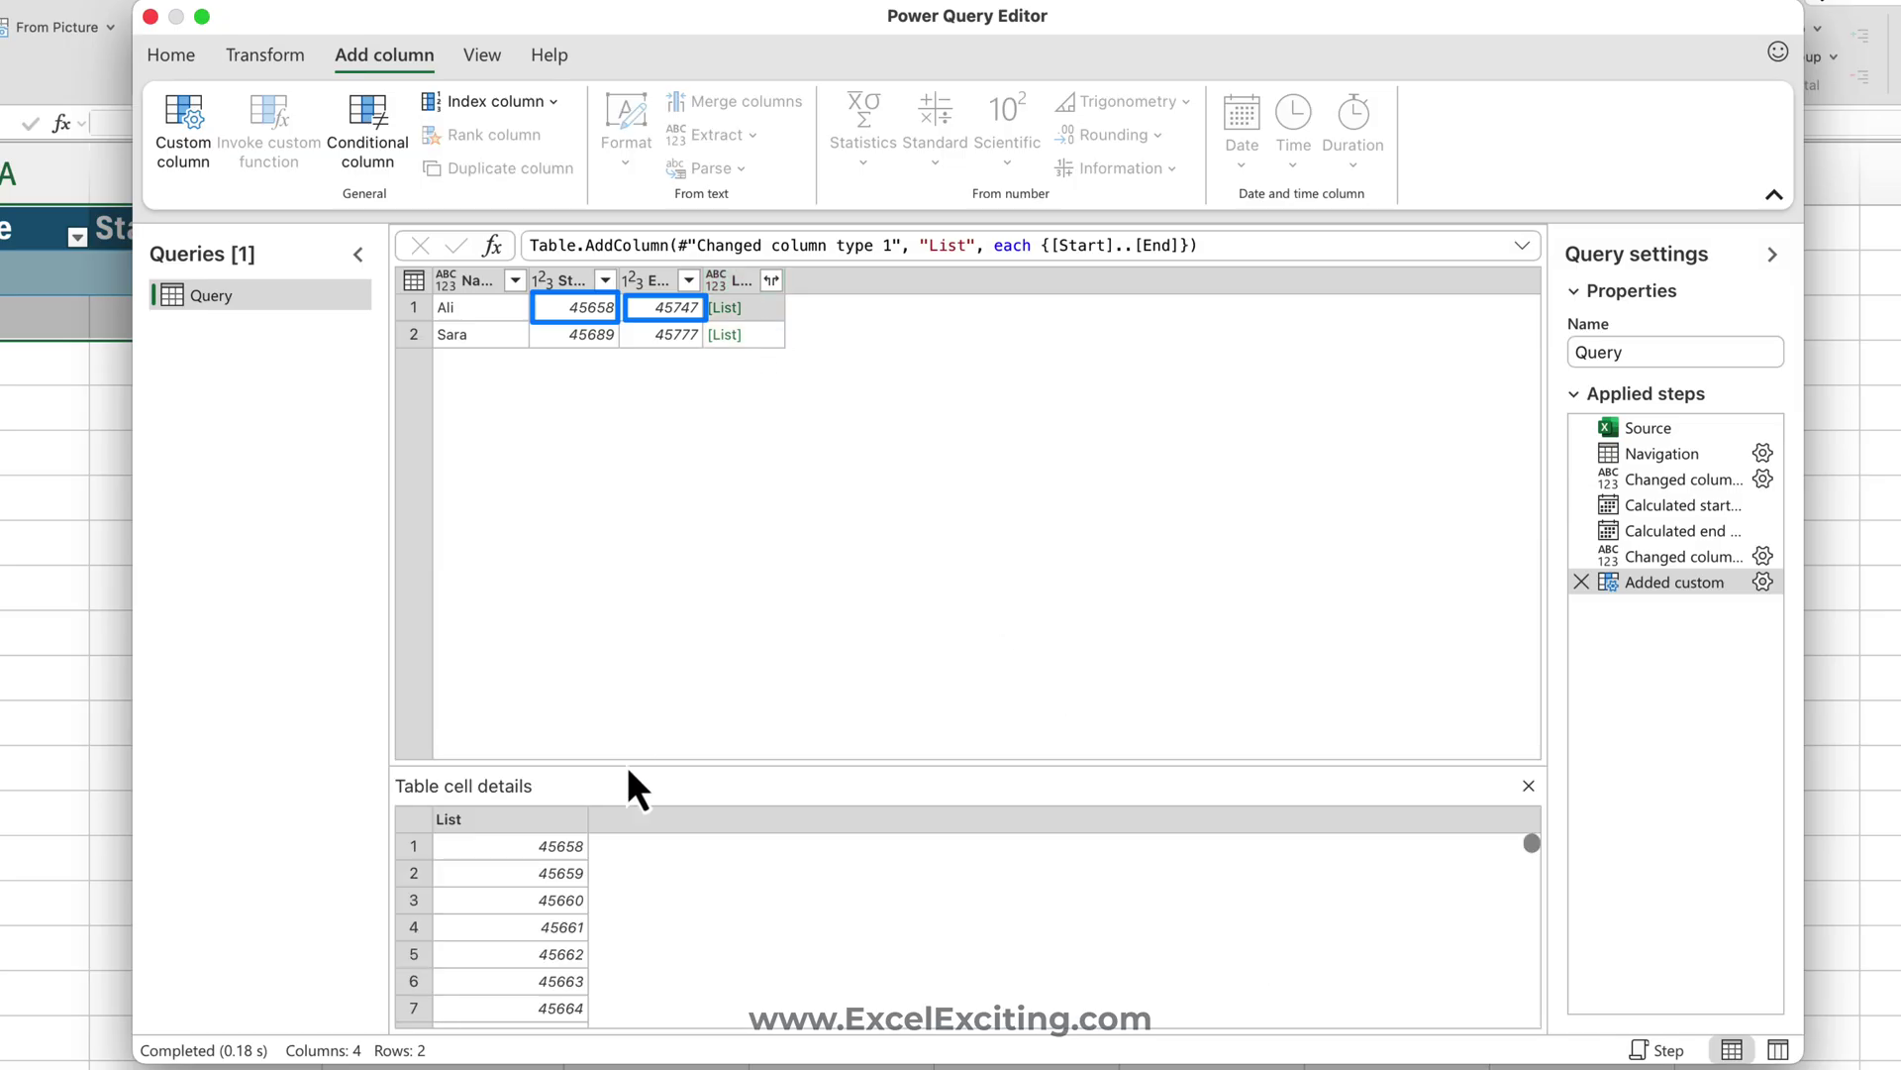
Expand the List column to new rows, one row per value
scroll(590, 895, "down", 10)
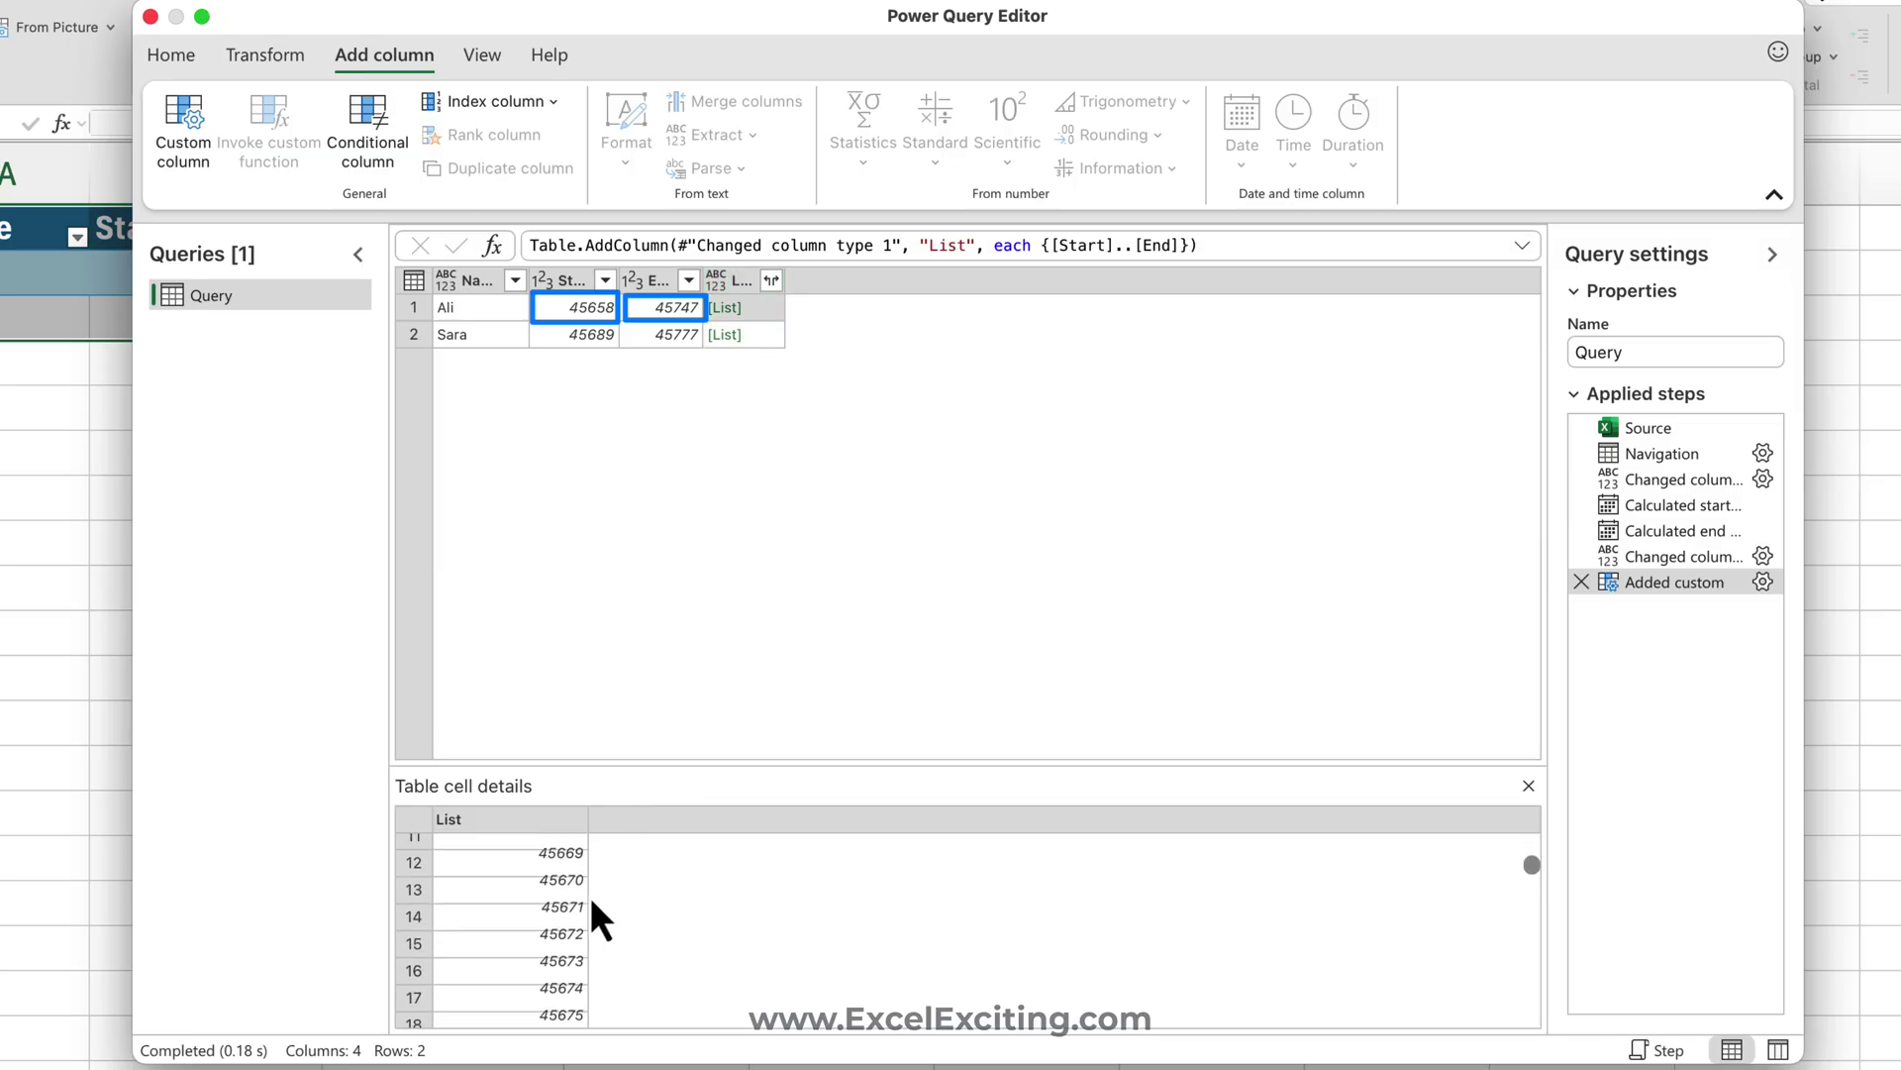
scroll(590, 895, "up", 10)
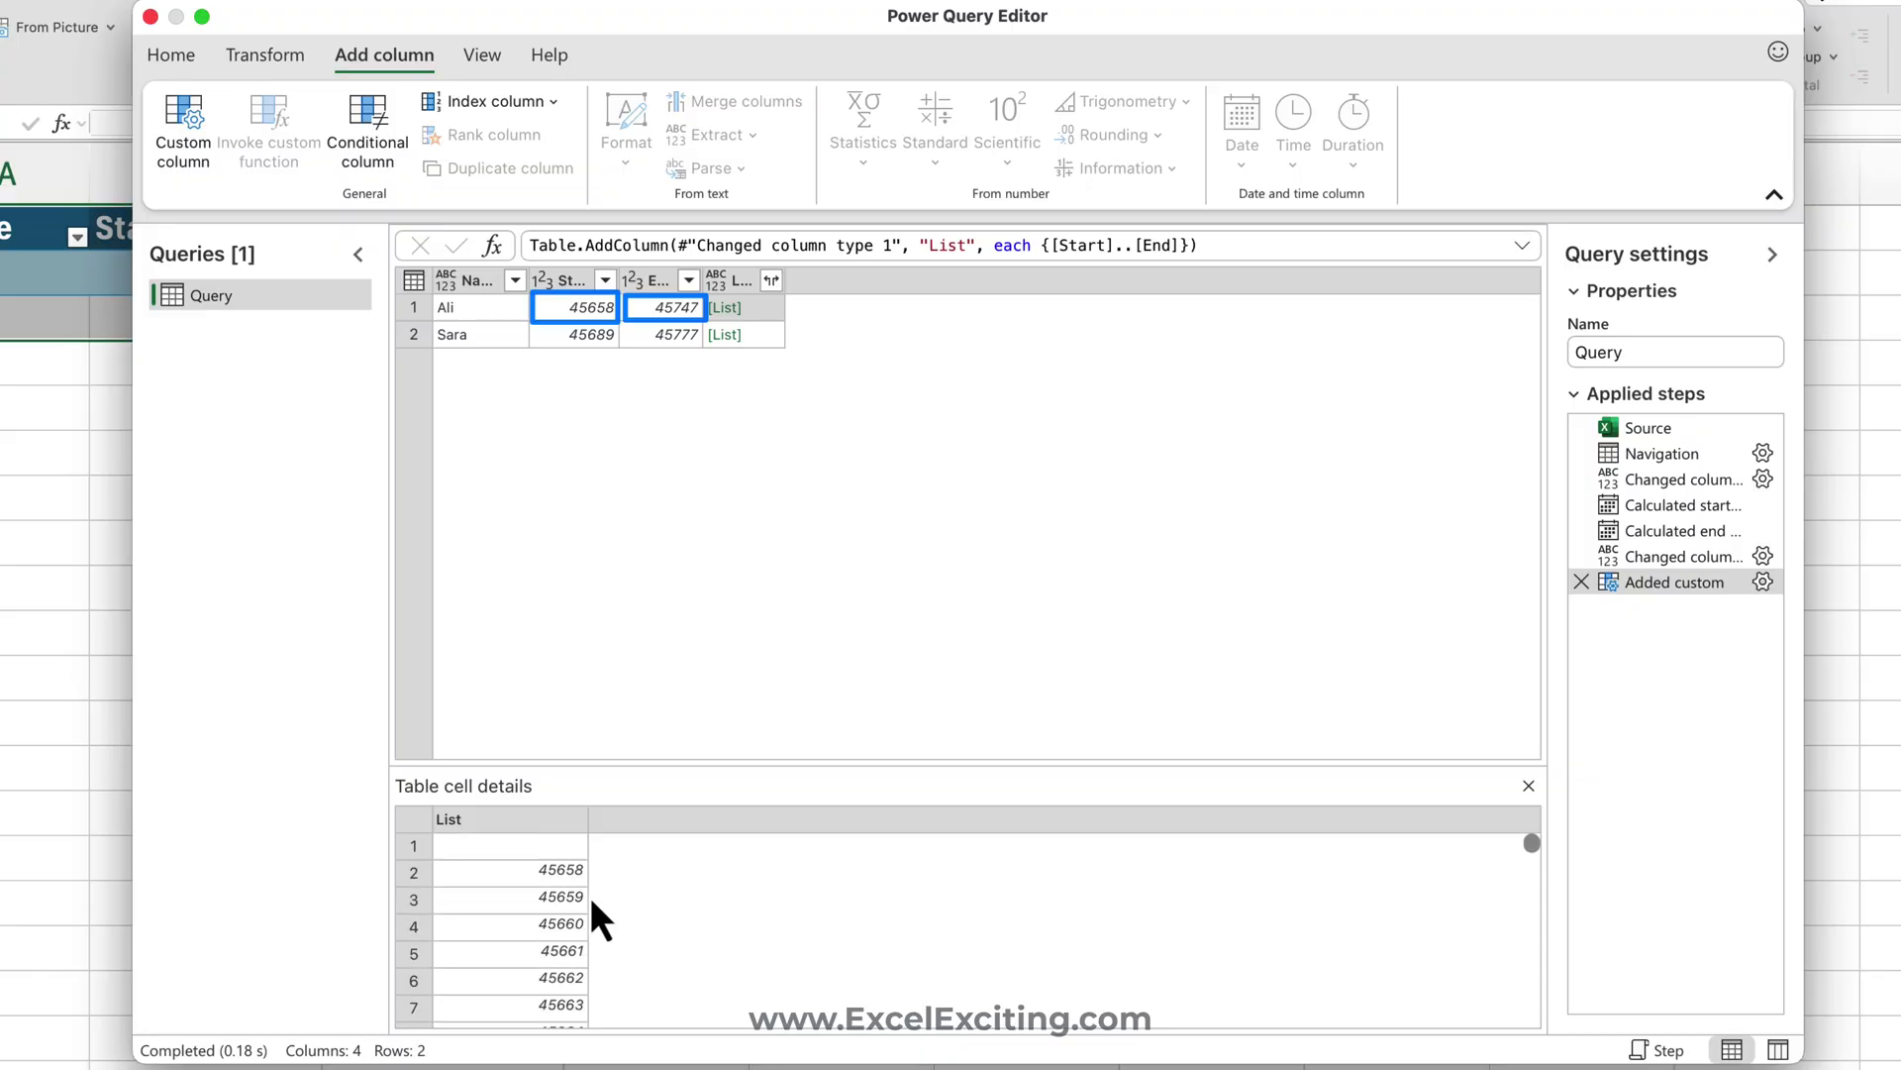
left_click(769, 283)
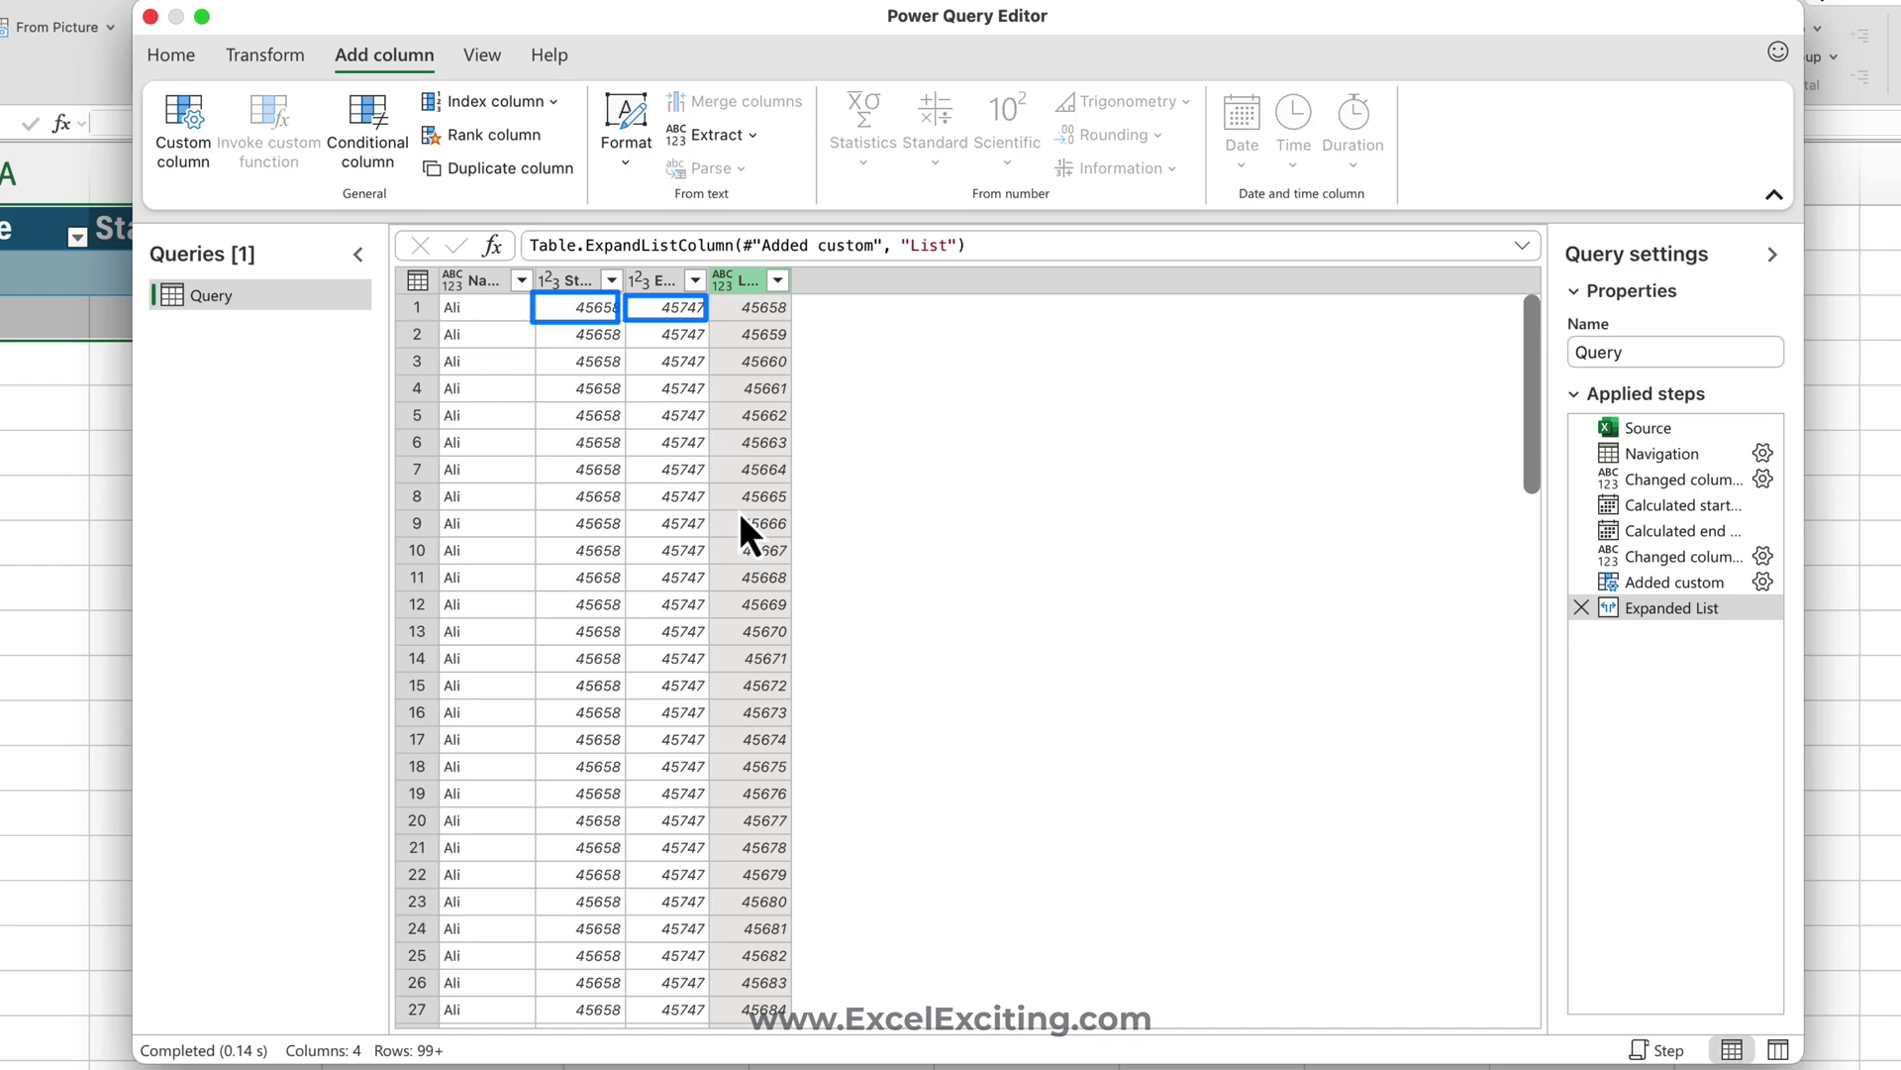
left_click(582, 282)
right_click(670, 281)
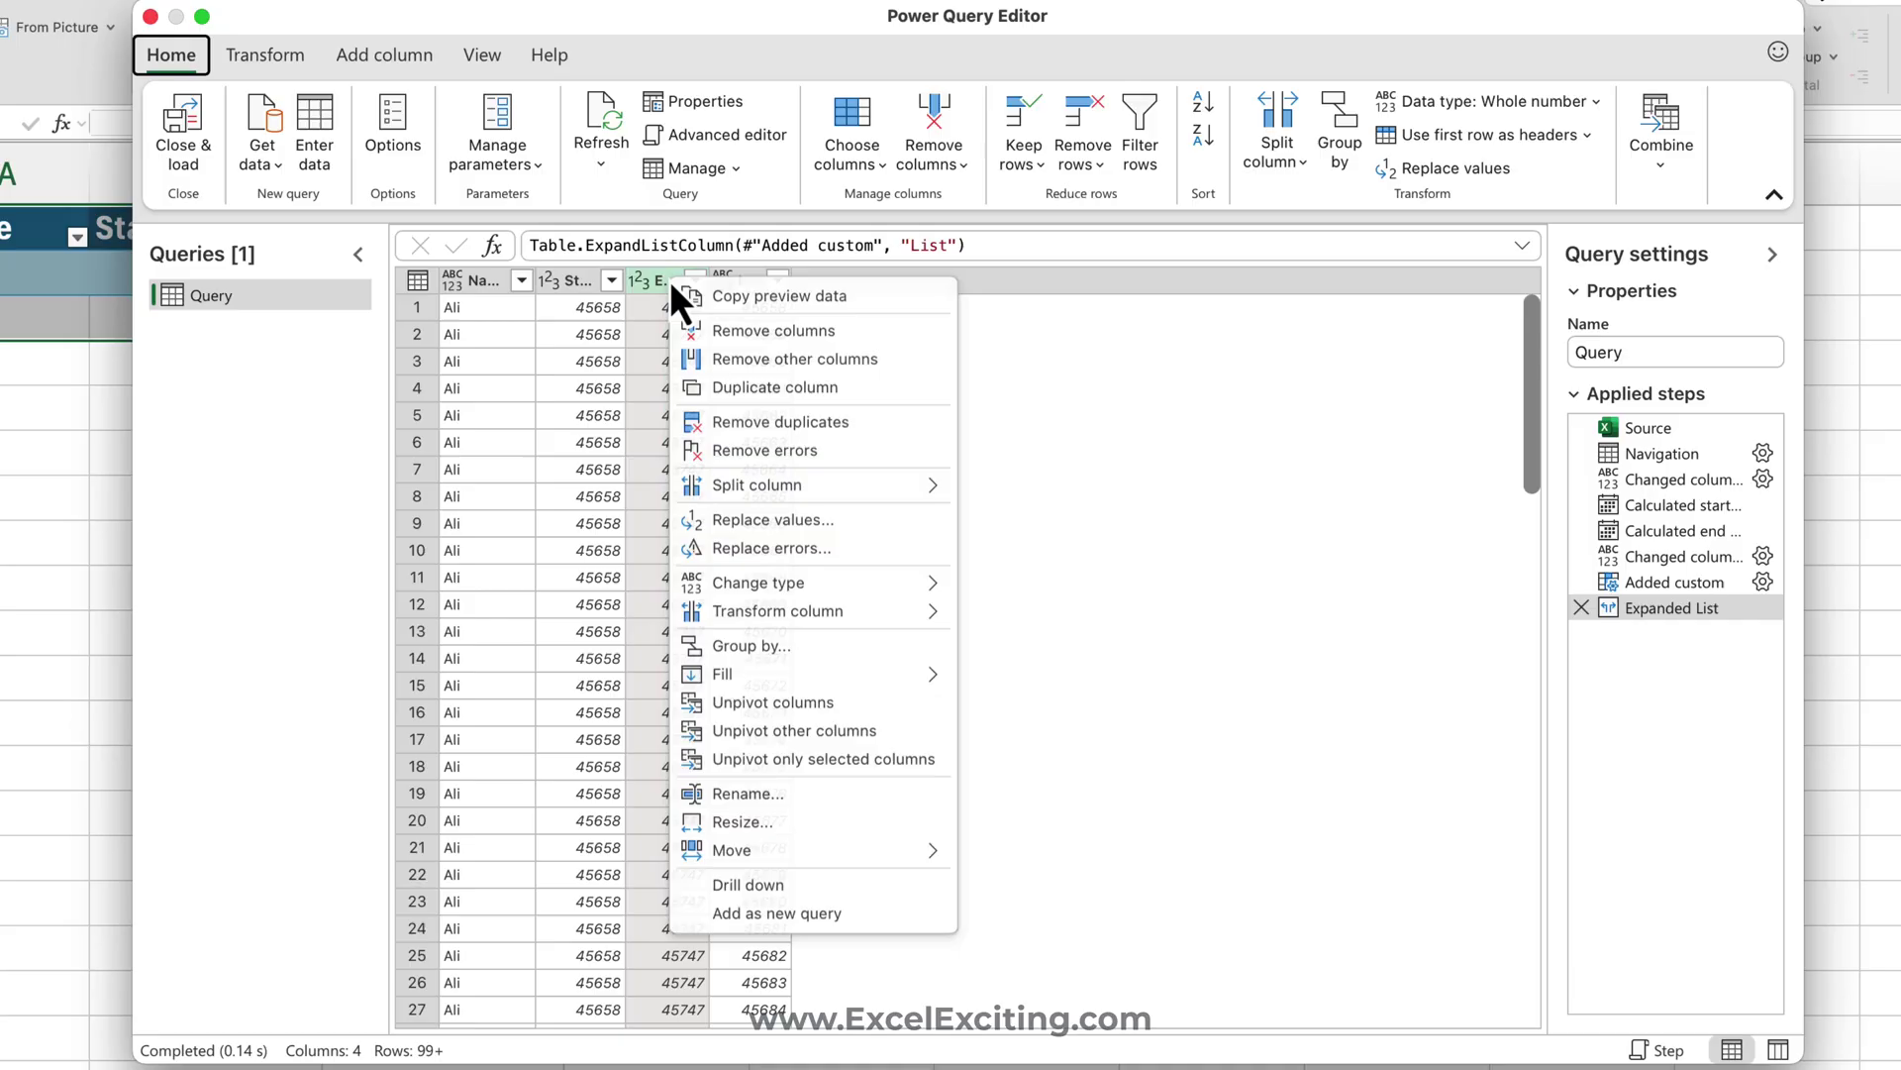
left_click(545, 282)
left_click(586, 283)
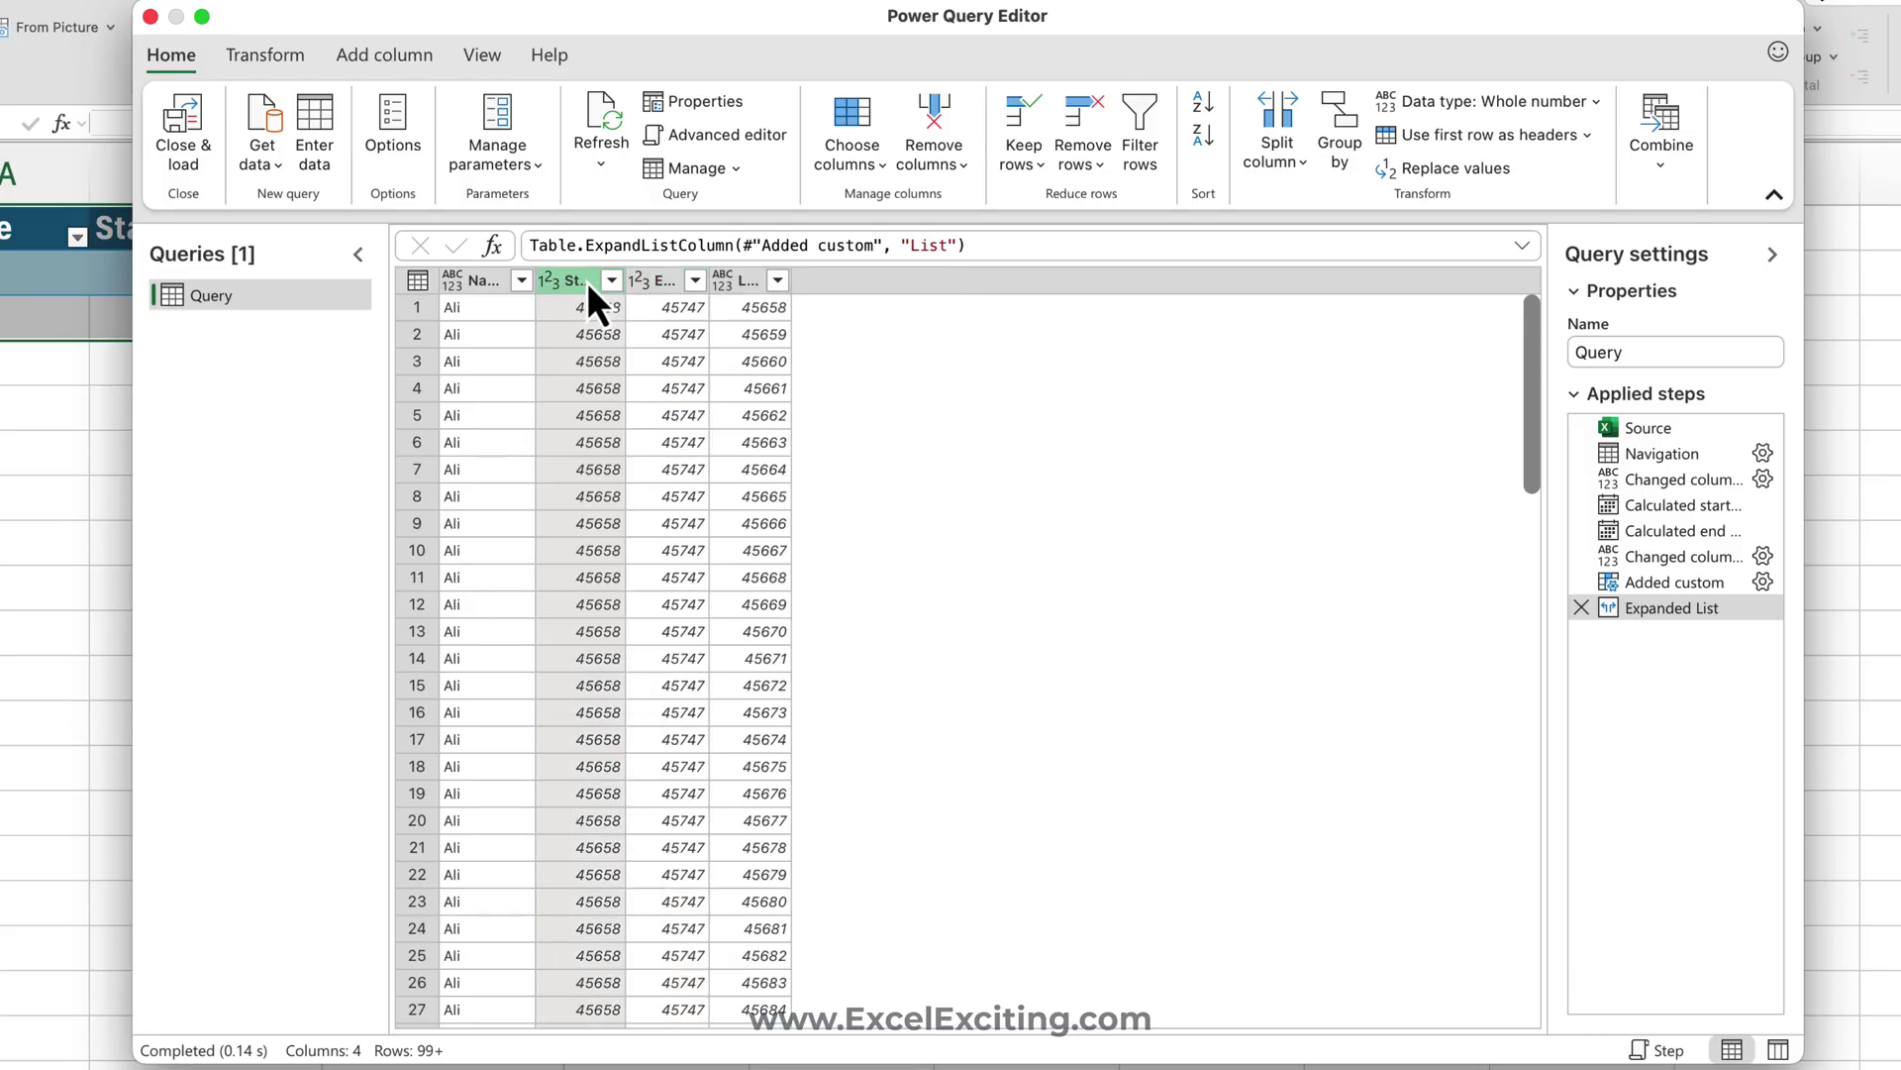
left_click(669, 283, "shift")
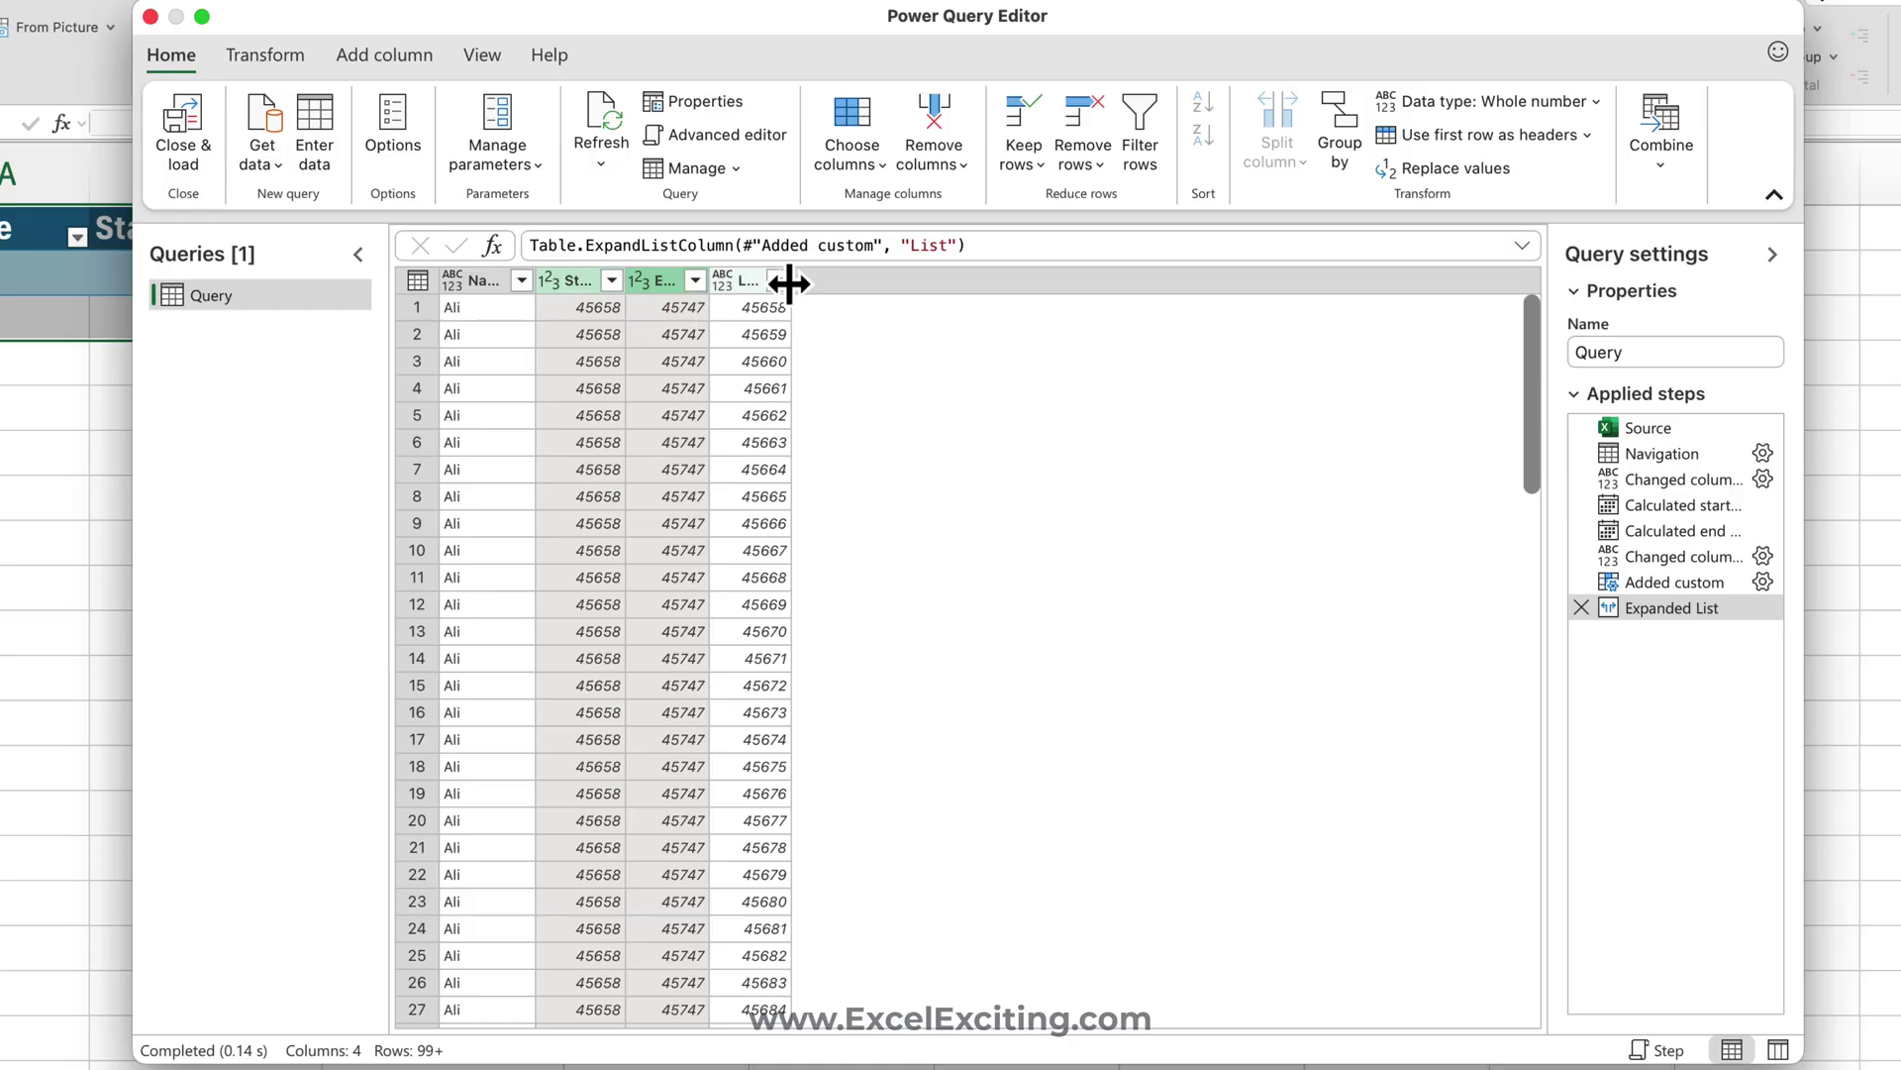
Widen the List column and set its data type to Date
left_click_drag(789, 284, 891, 287)
left_click(826, 284)
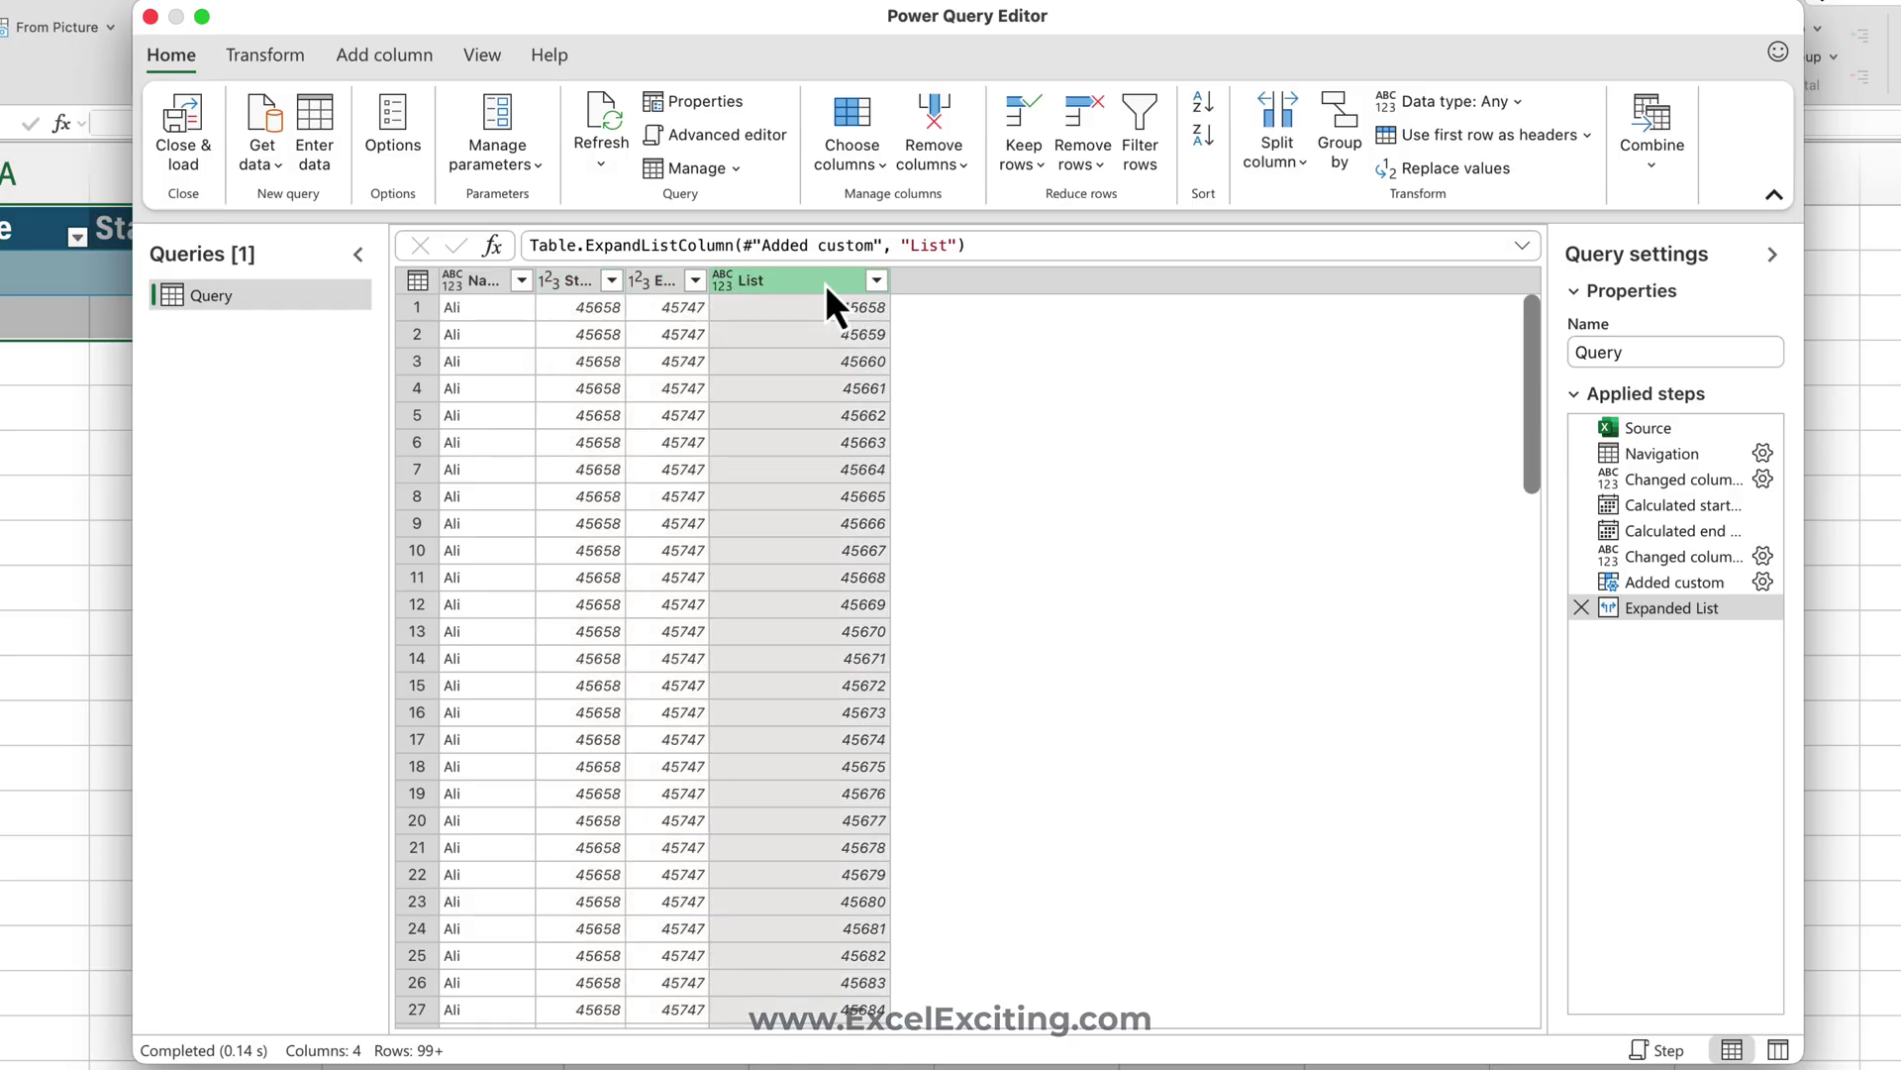
left_click(727, 283)
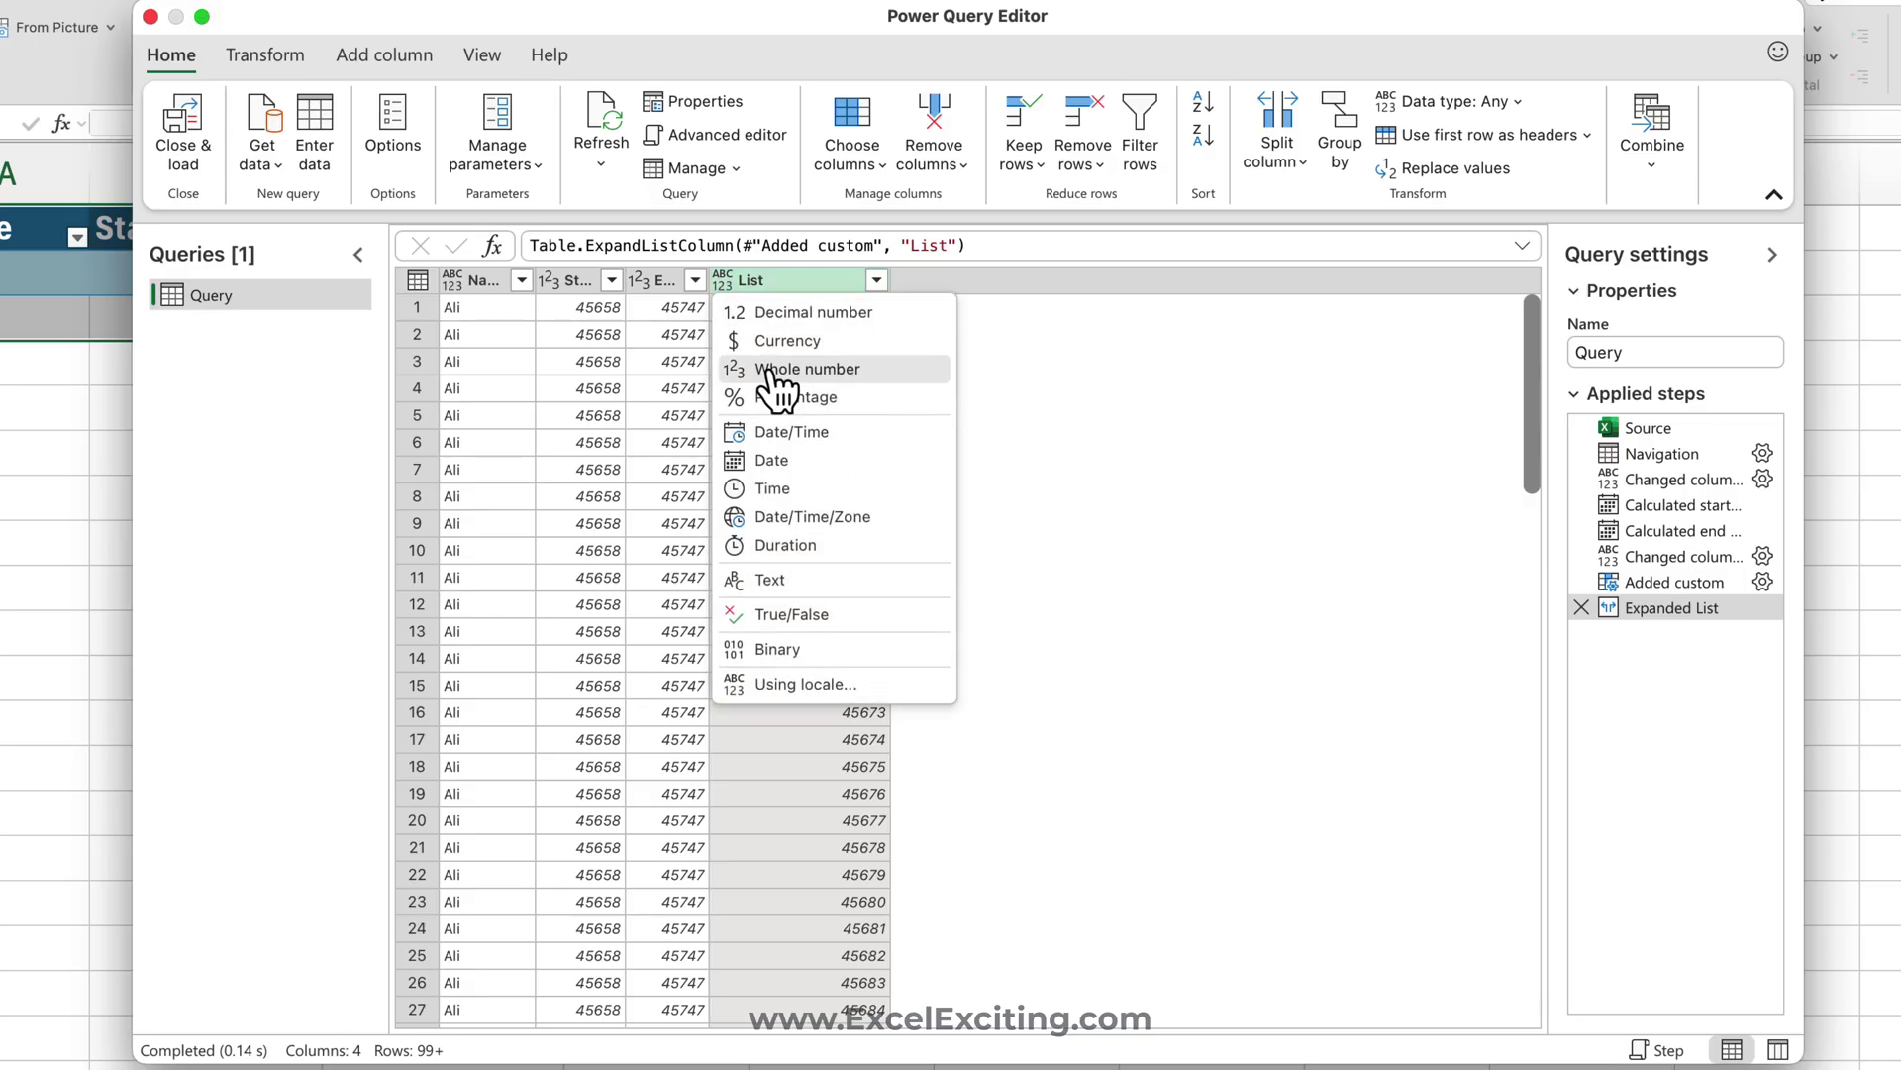
left_click(792, 461)
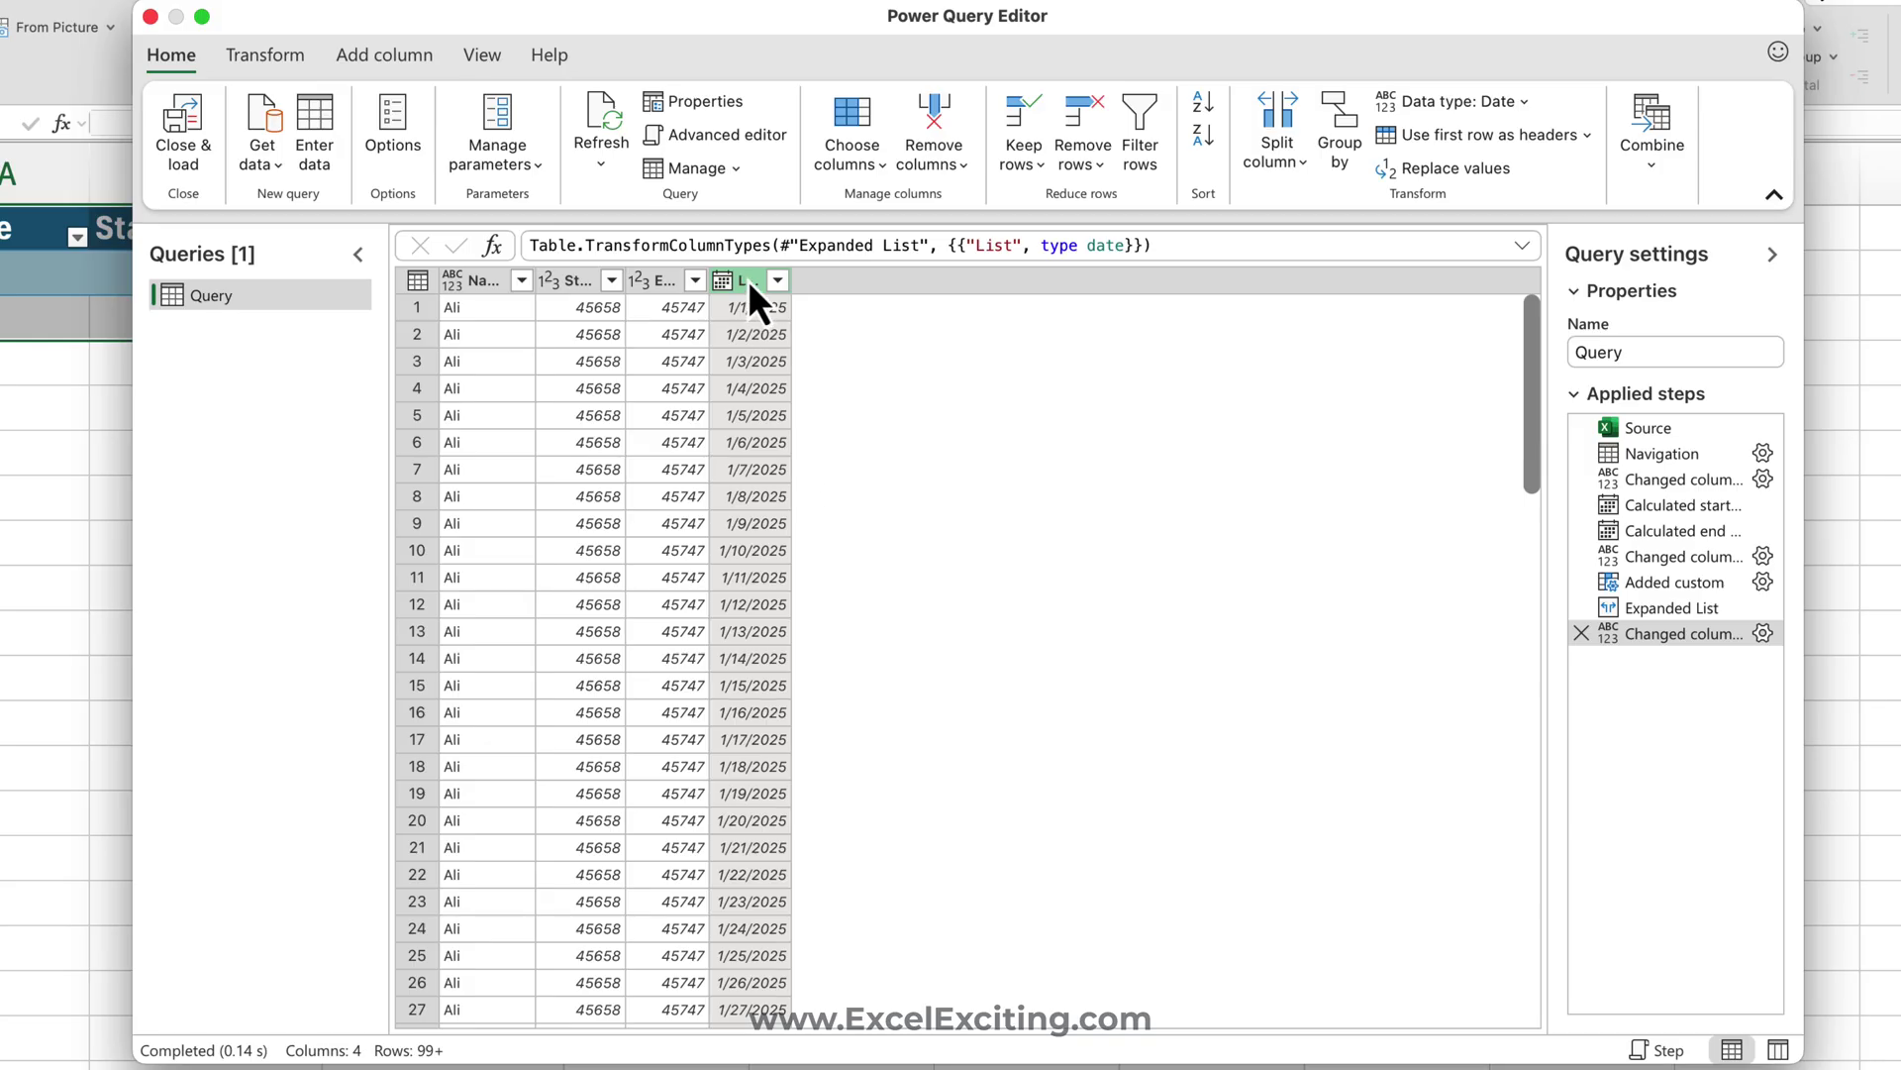
Add a Year column (2025) from the List dates
left_click(388, 58)
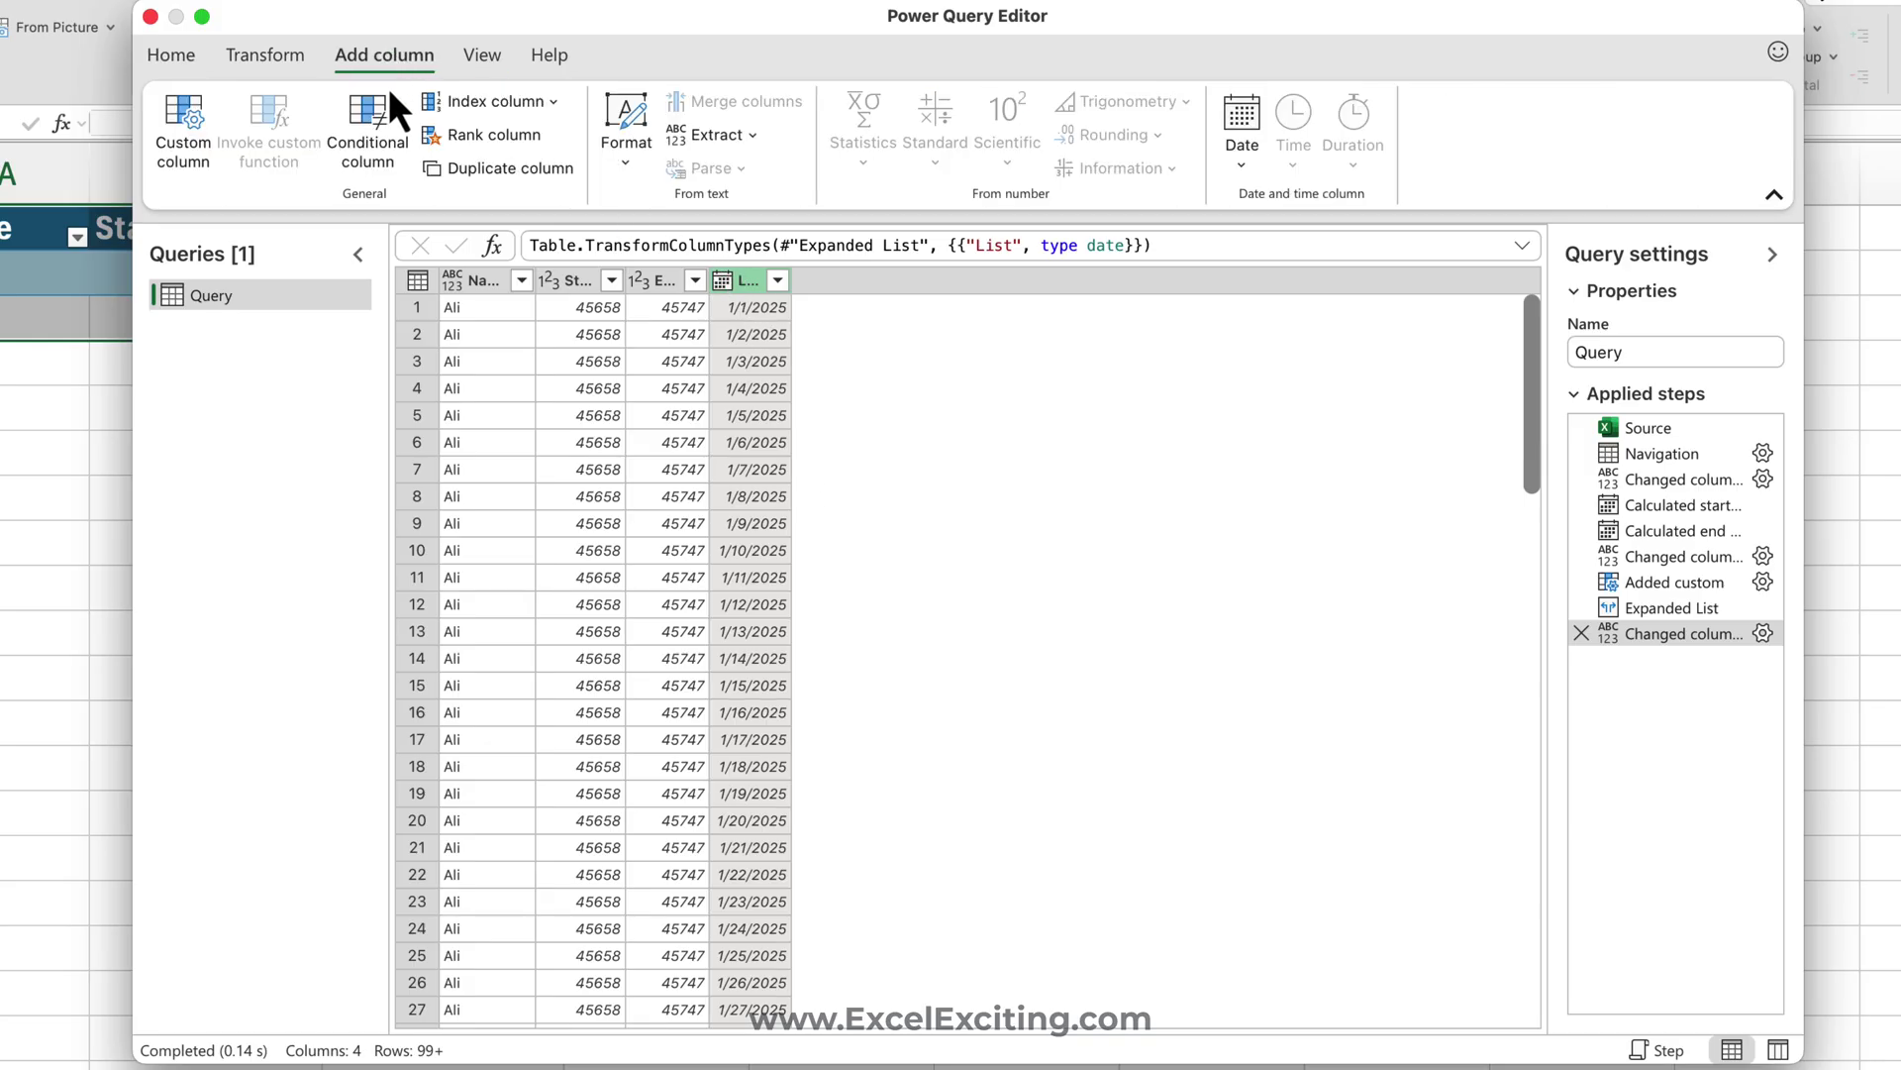
left_click(693, 138)
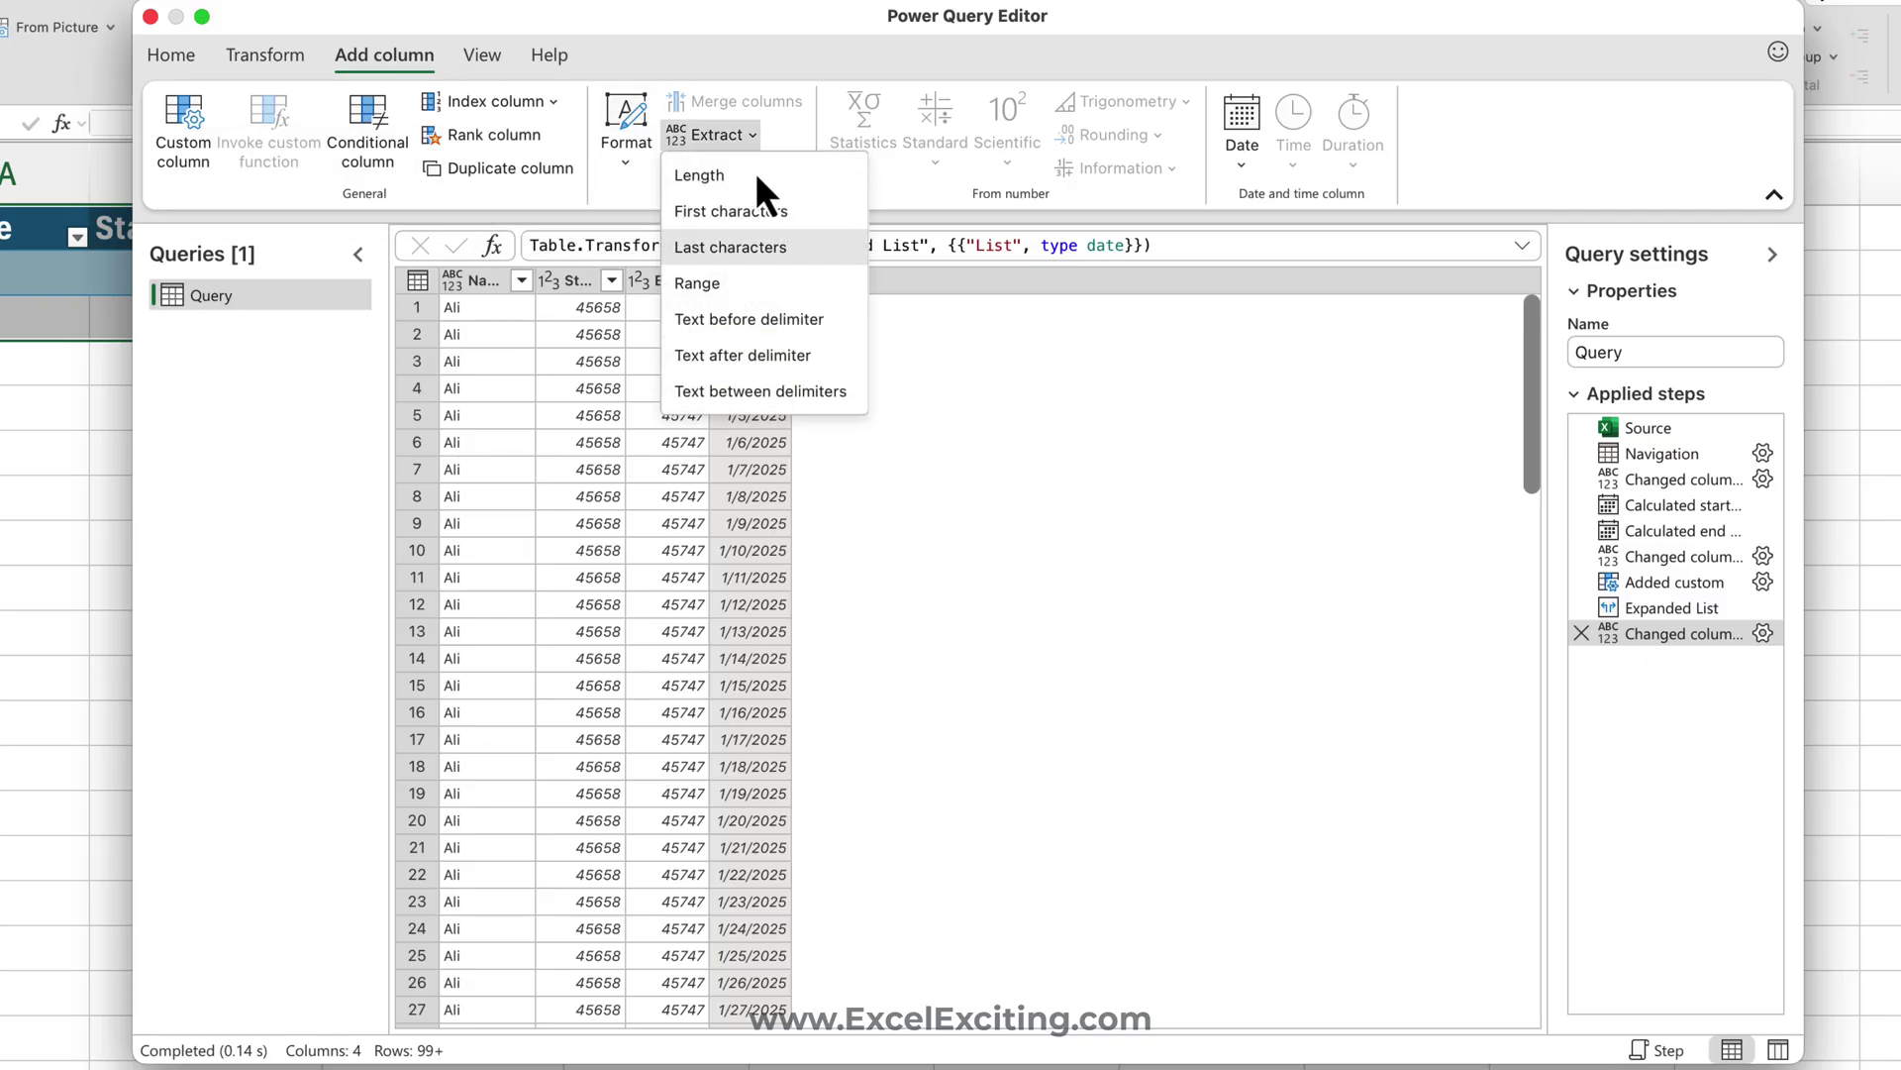
left_click(854, 86)
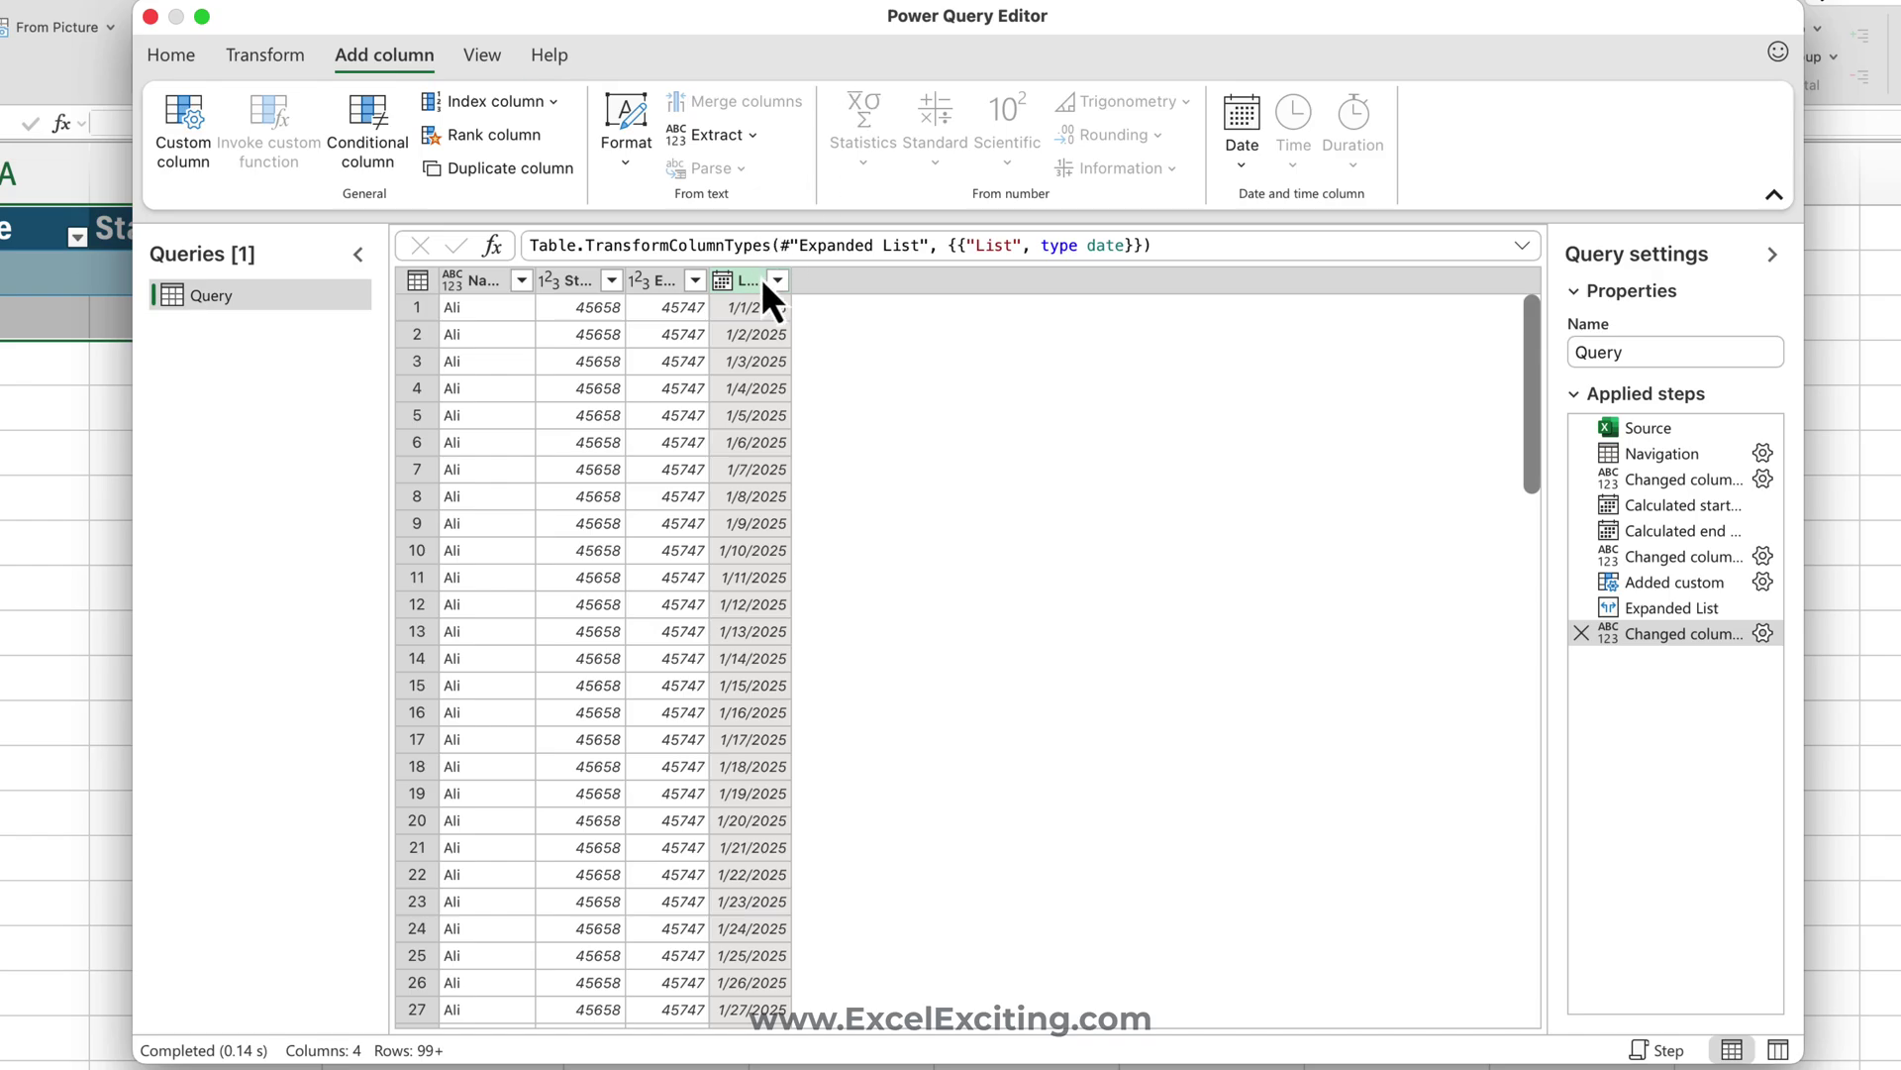
left_click(1236, 131)
mouse_move(1170, 335)
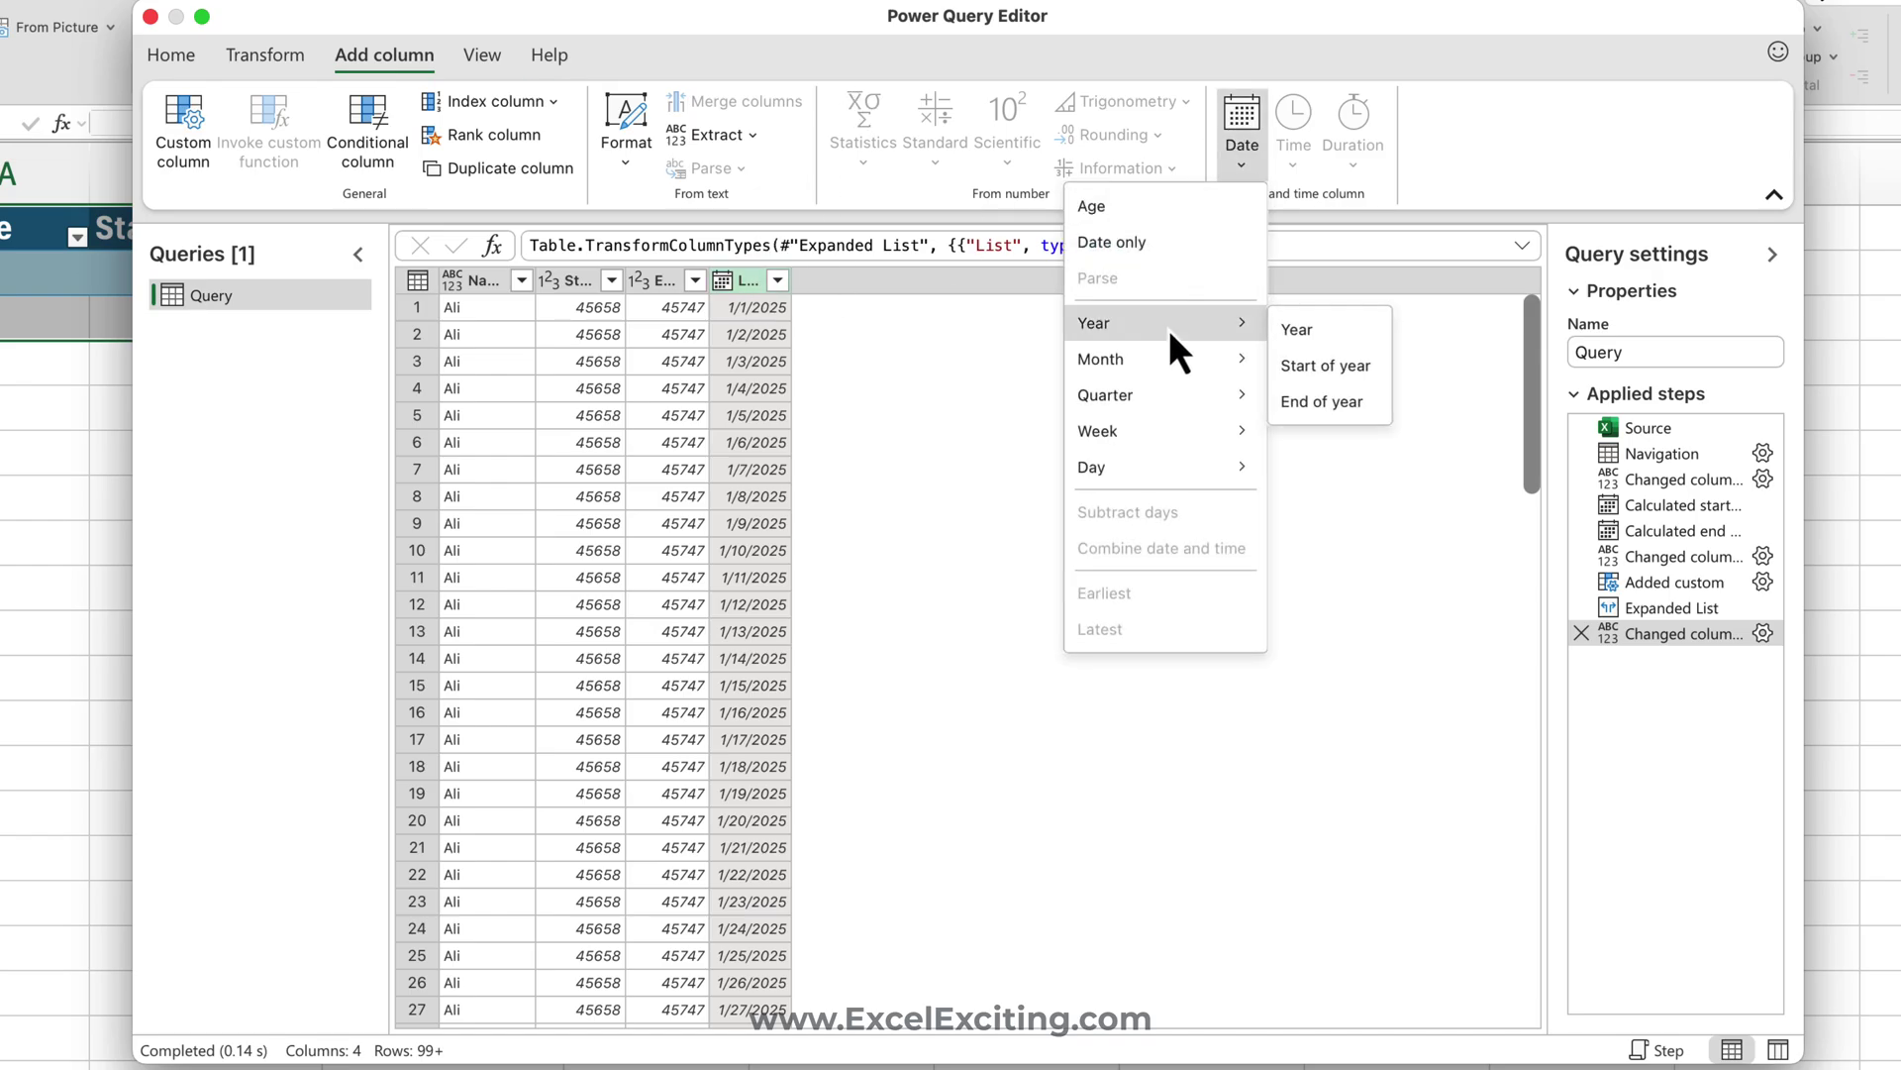
left_click(1321, 334)
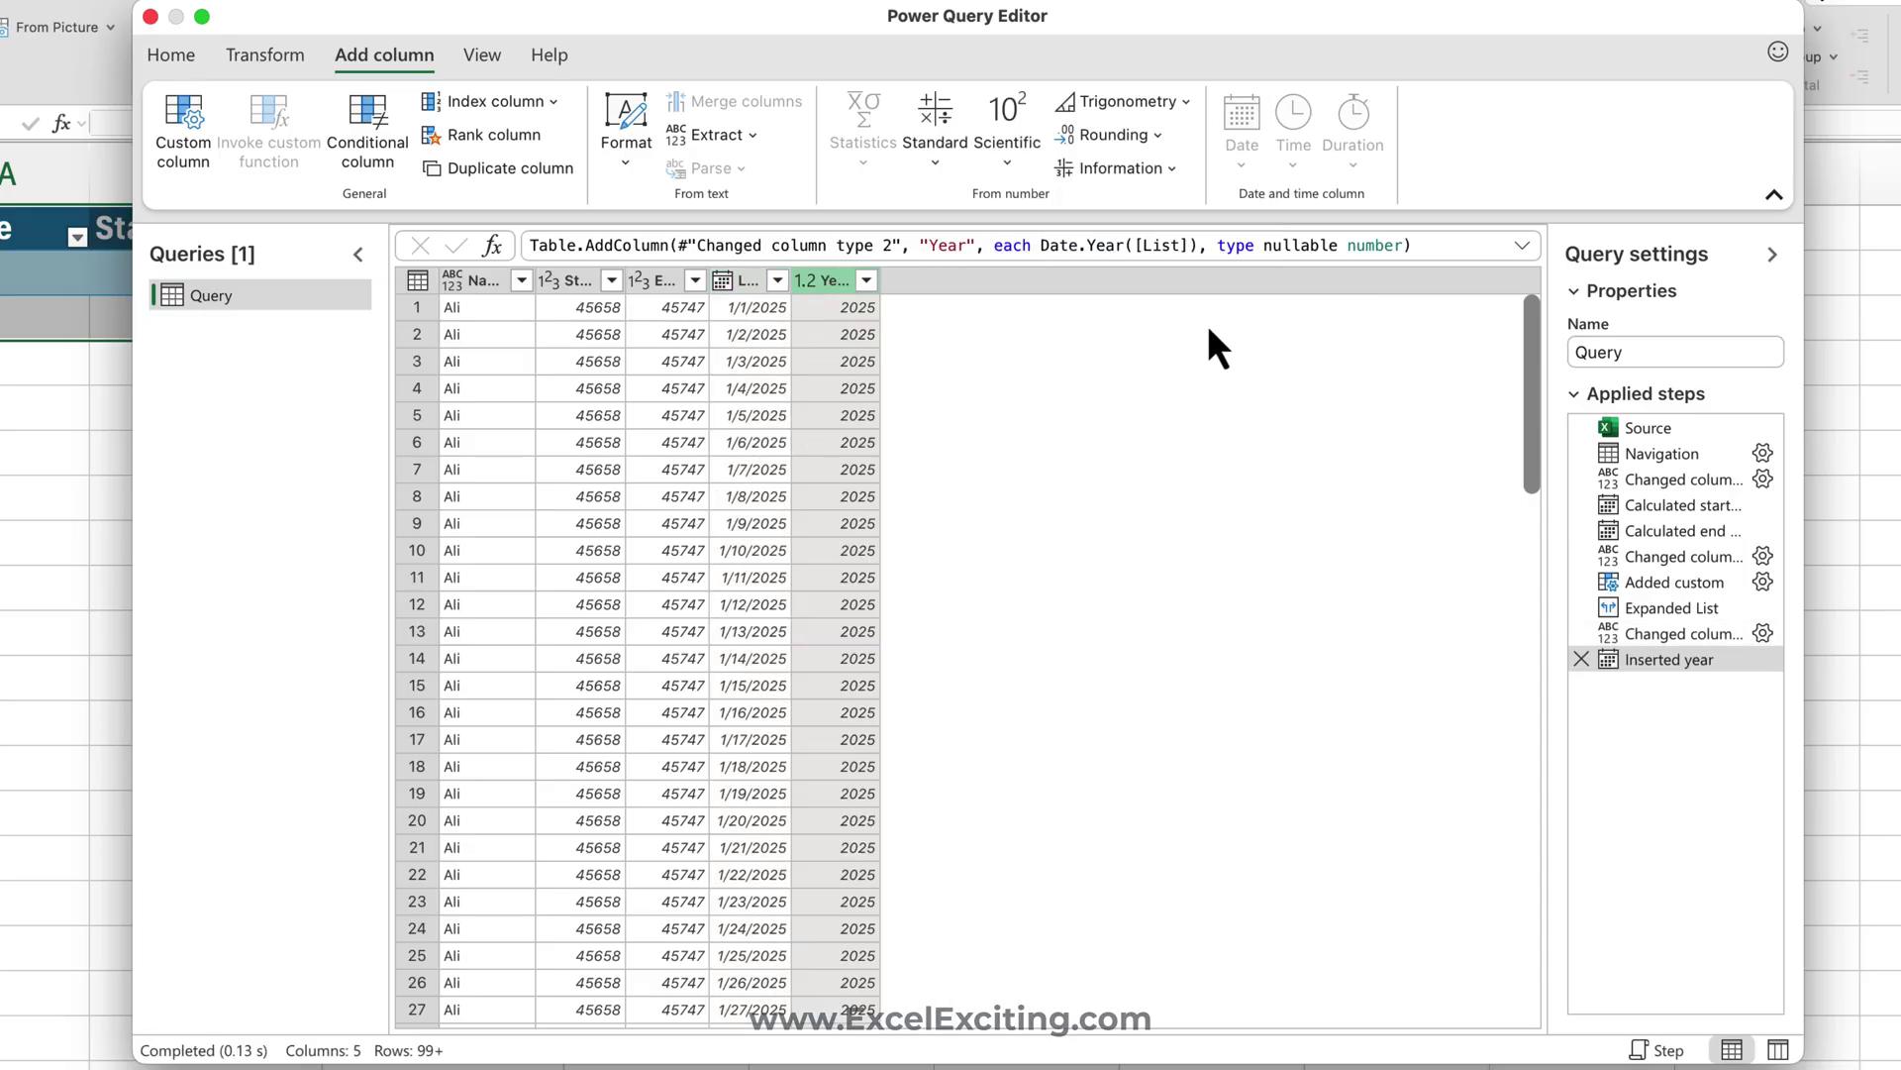
Add a month-name column and extract its first 3 characters, giving Jan
left_click(752, 281)
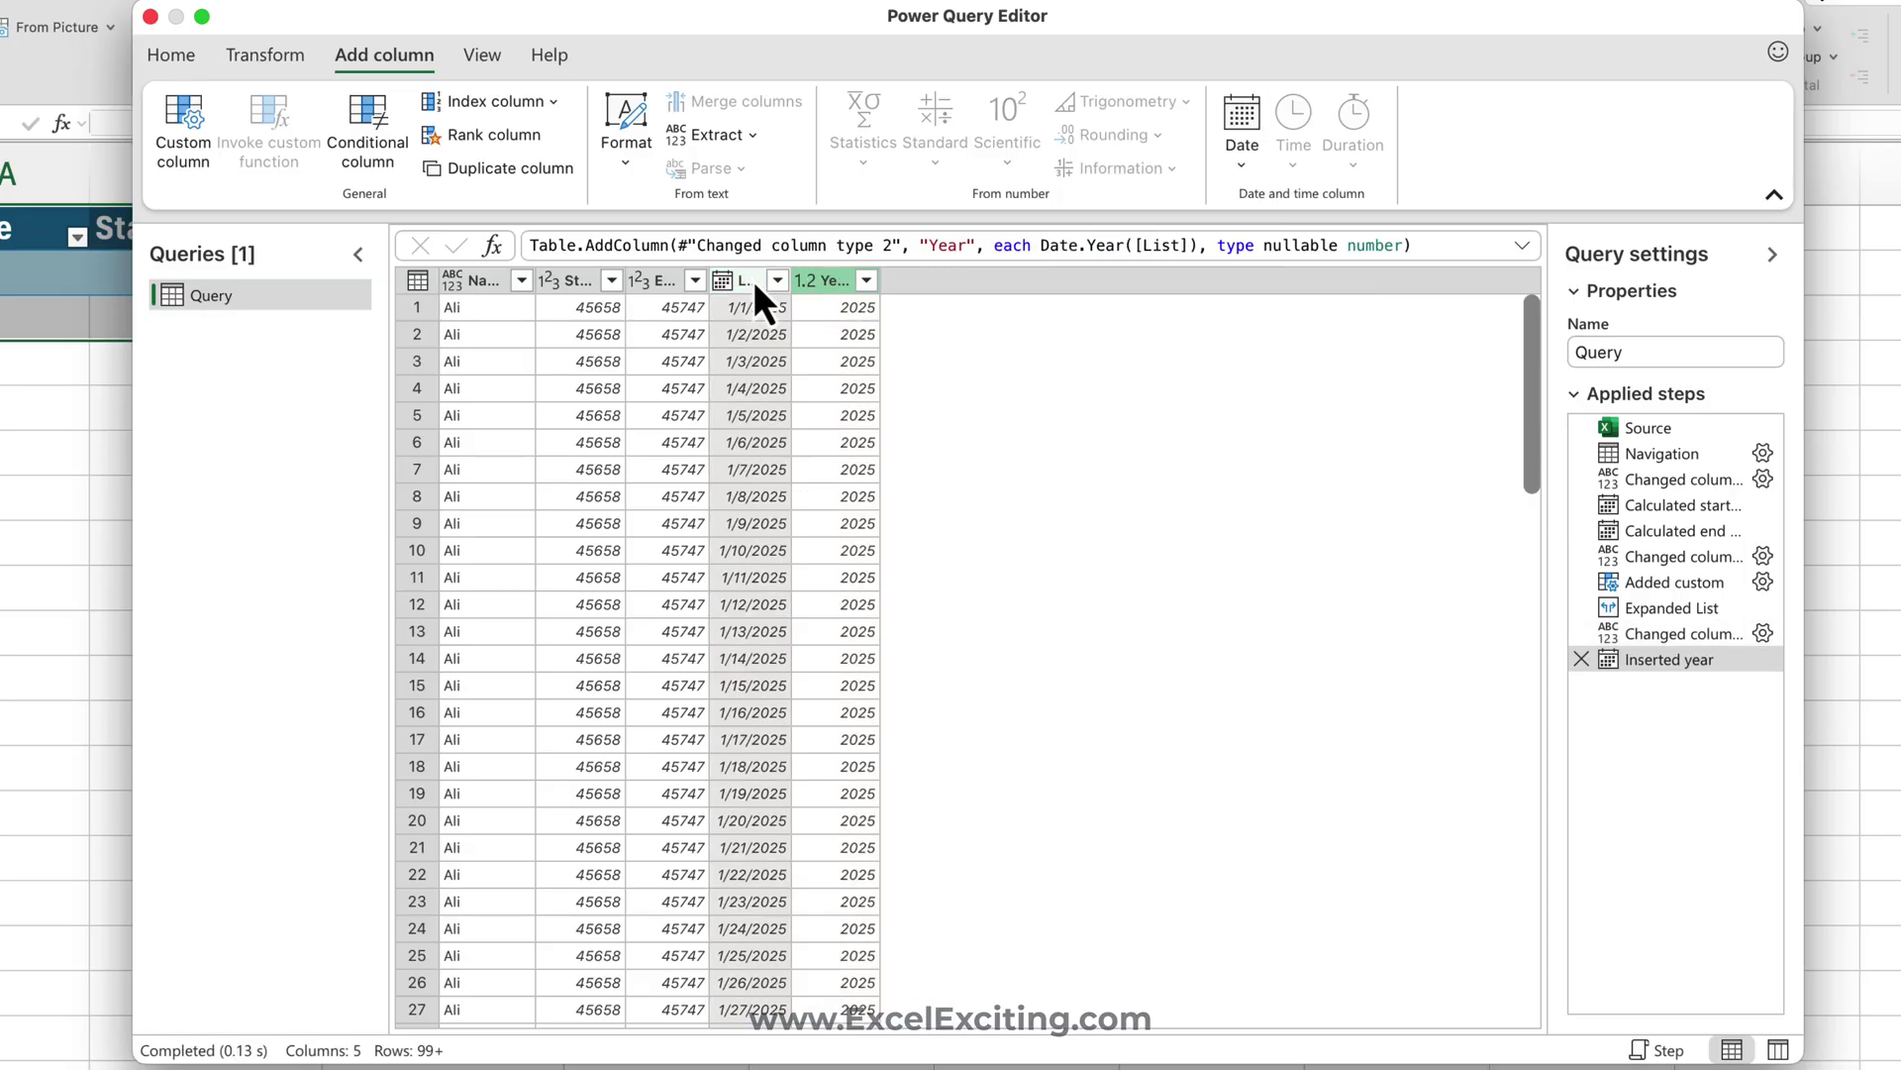
left_click(1249, 145)
mouse_move(1186, 317)
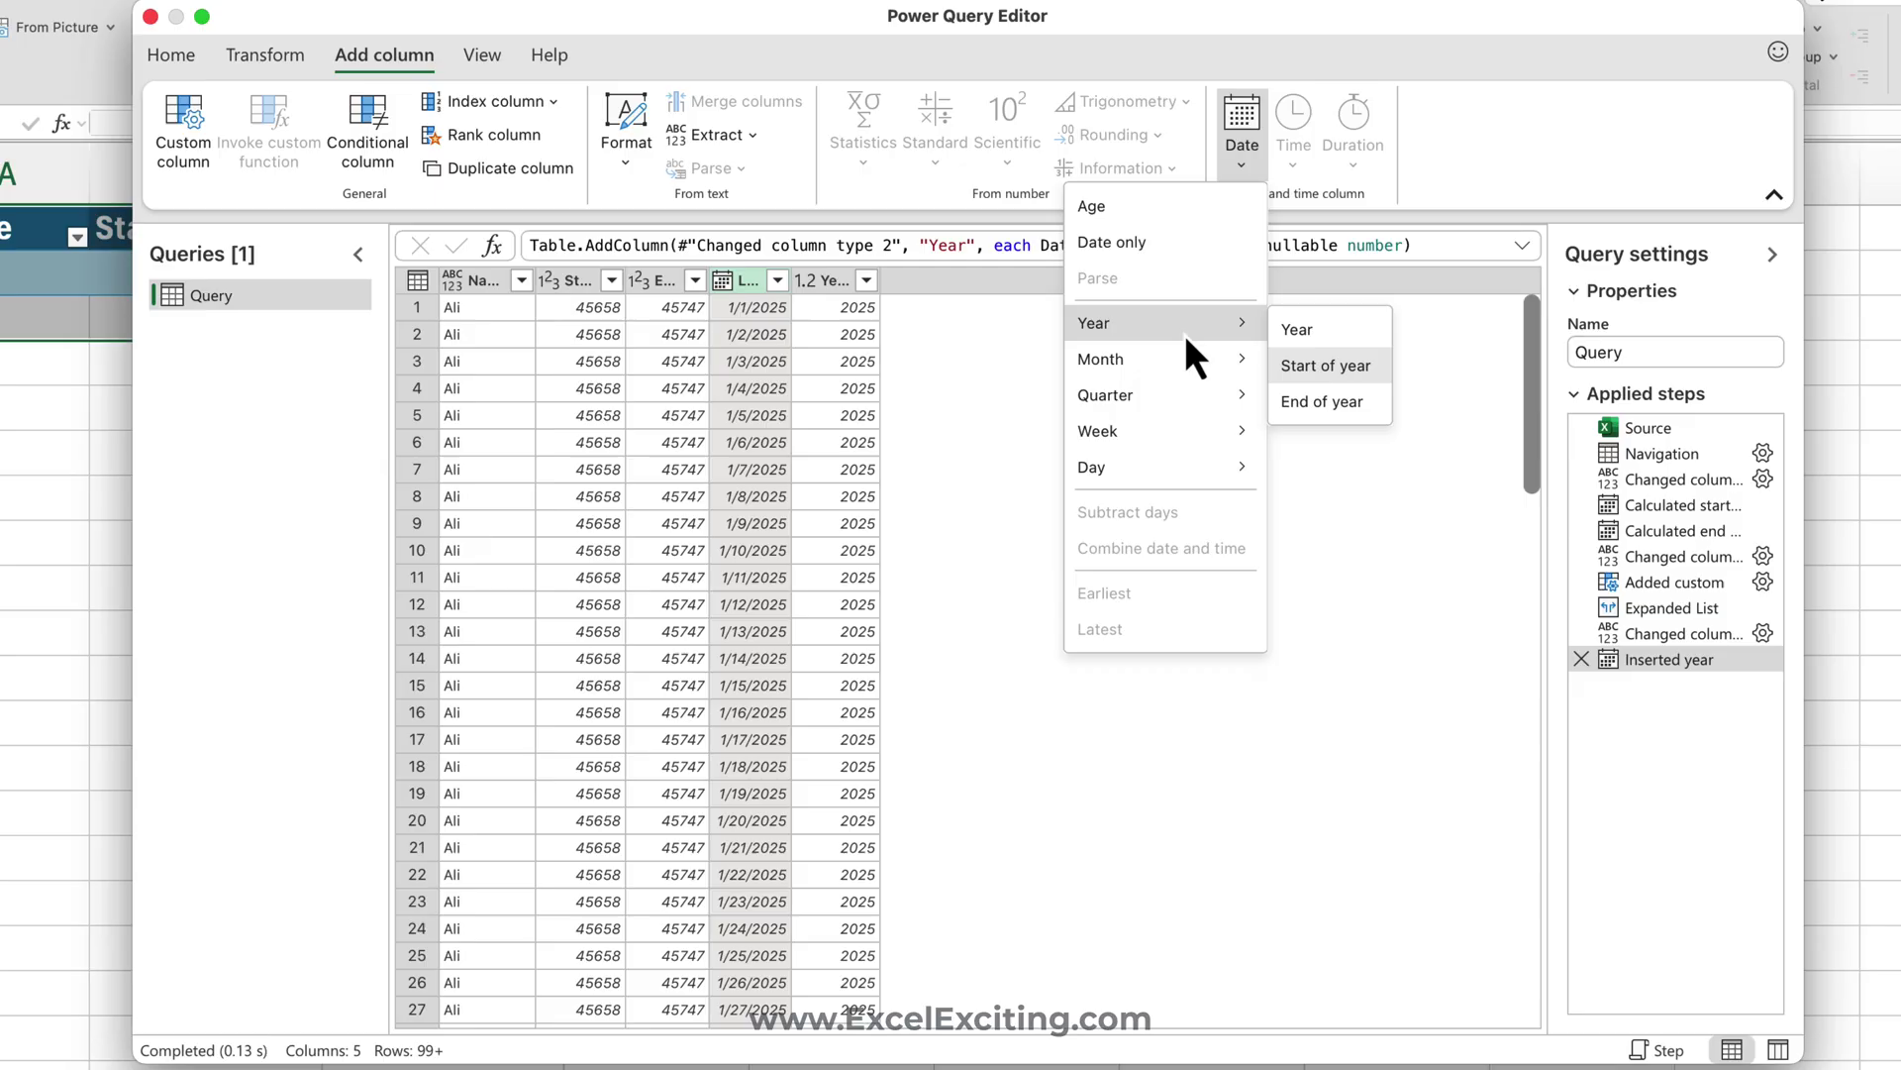
mouse_move(1181, 366)
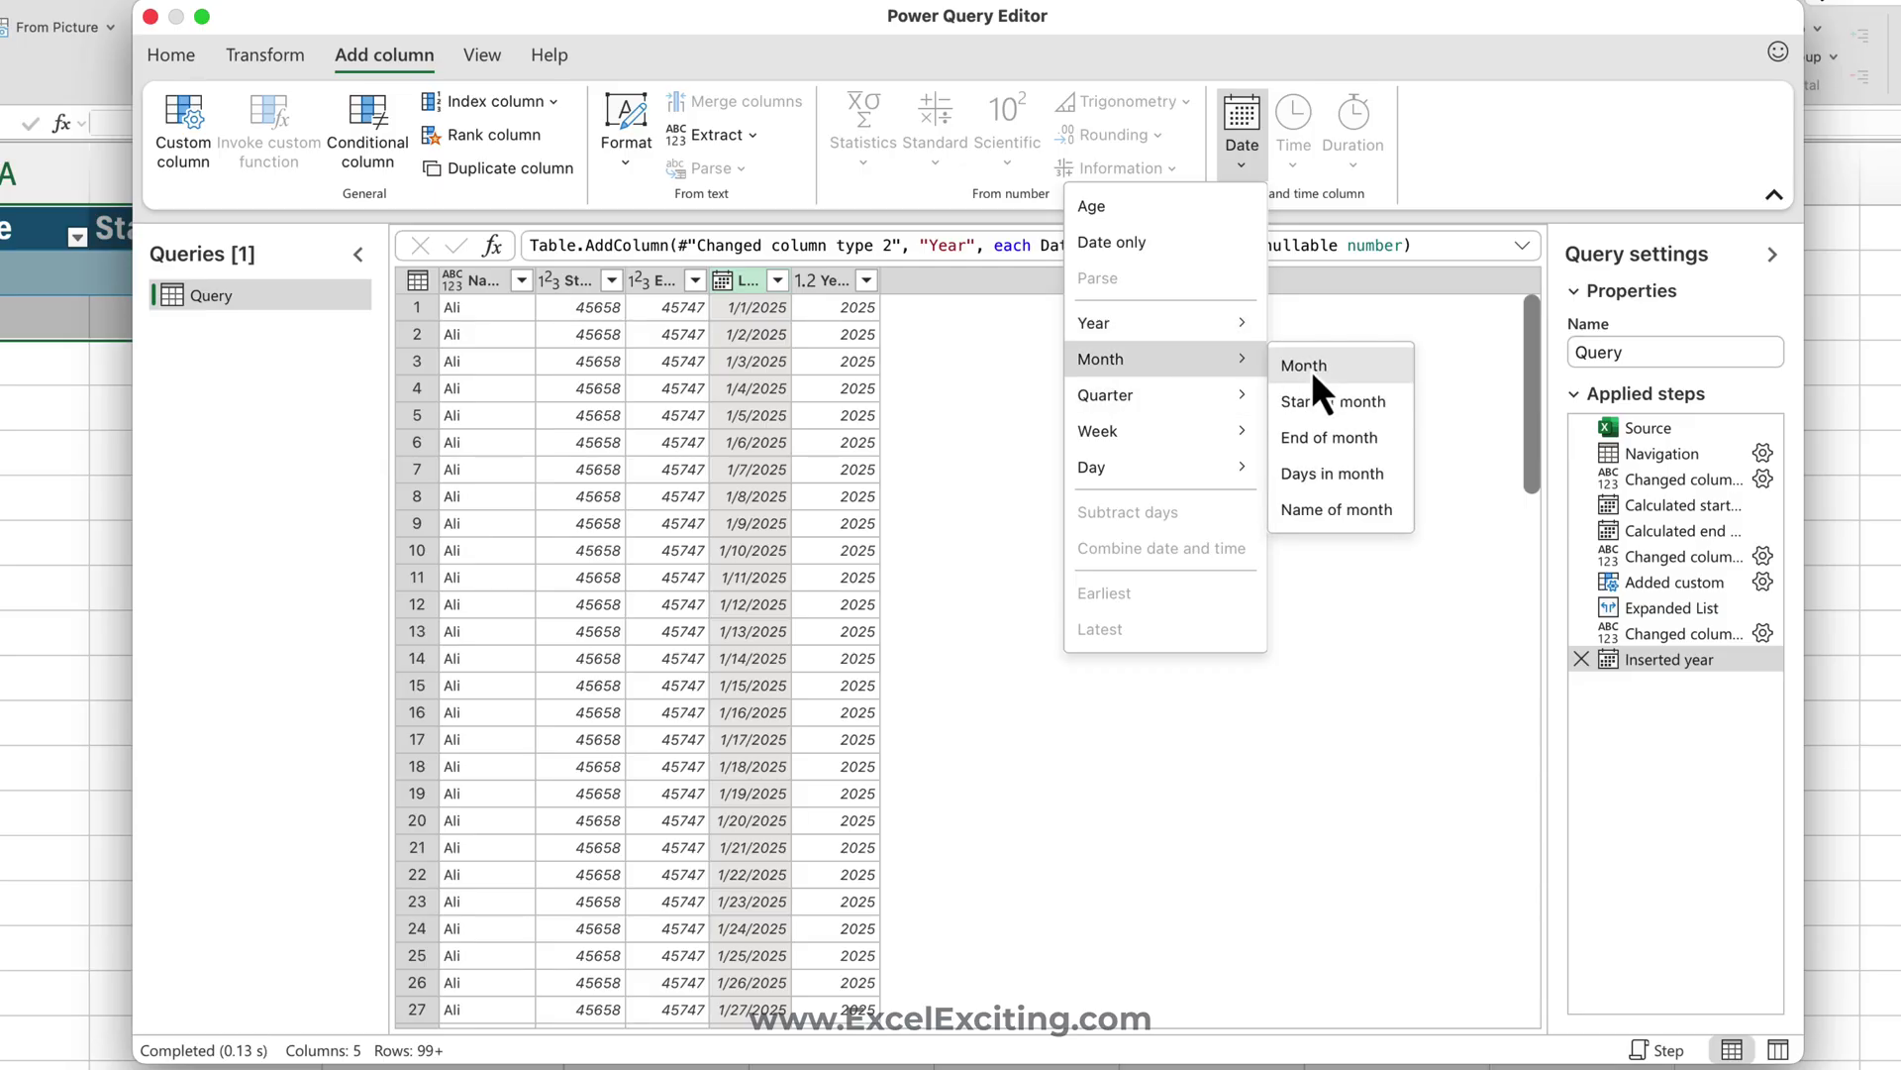
left_click(1293, 502)
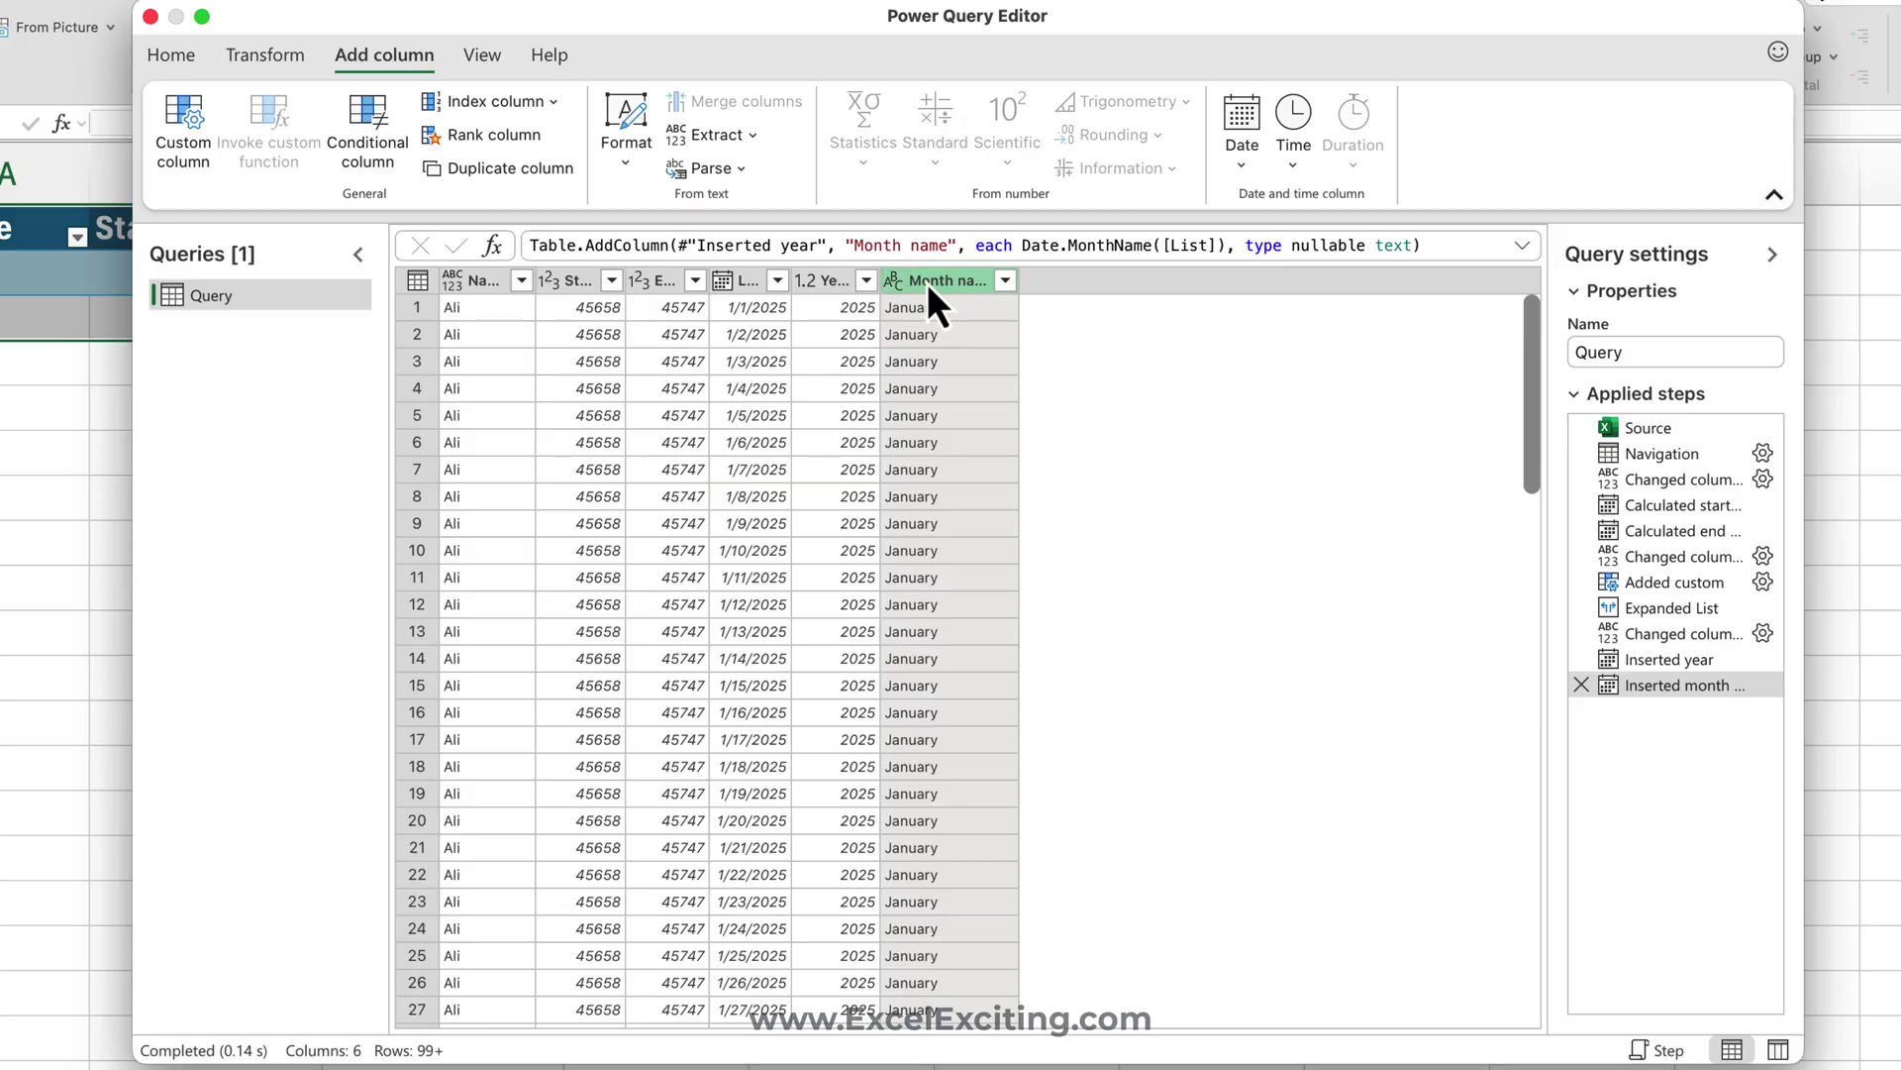
left_click(722, 145)
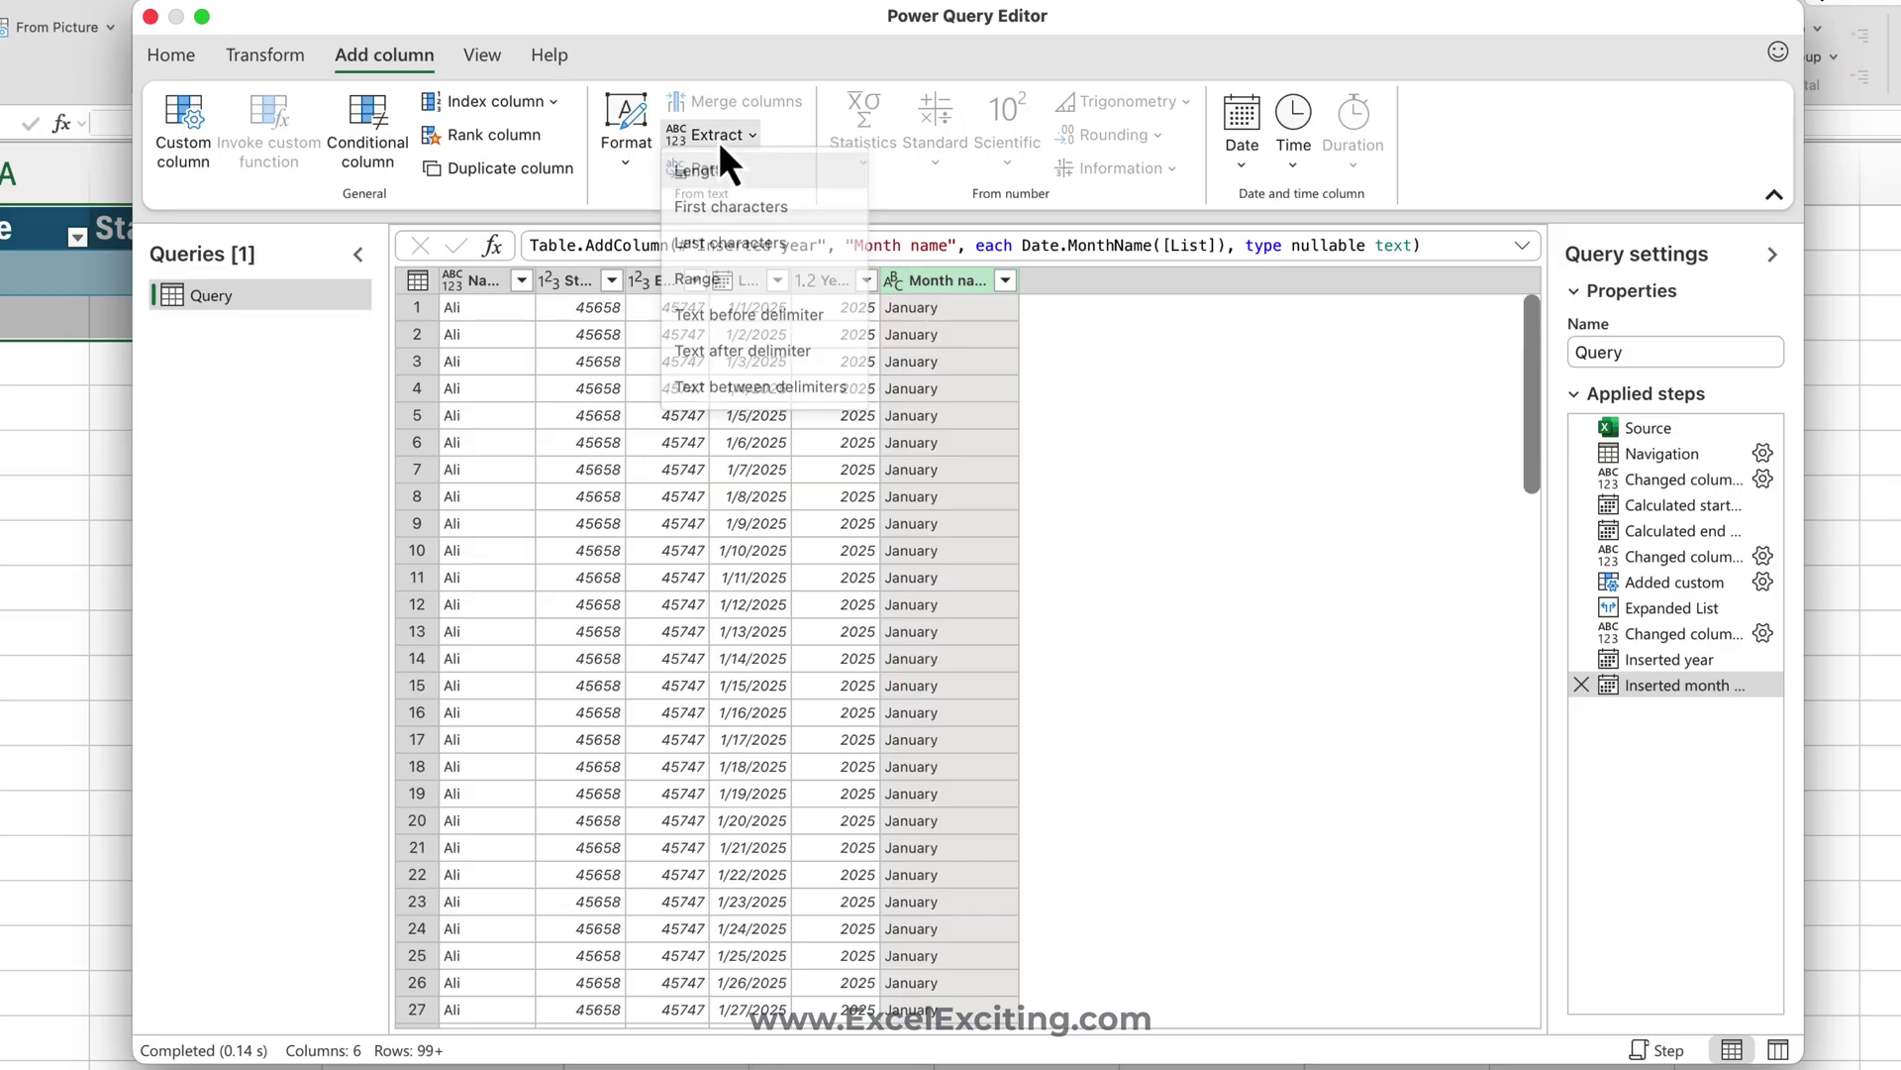
left_click(721, 210)
type("3")
left_click(1156, 636)
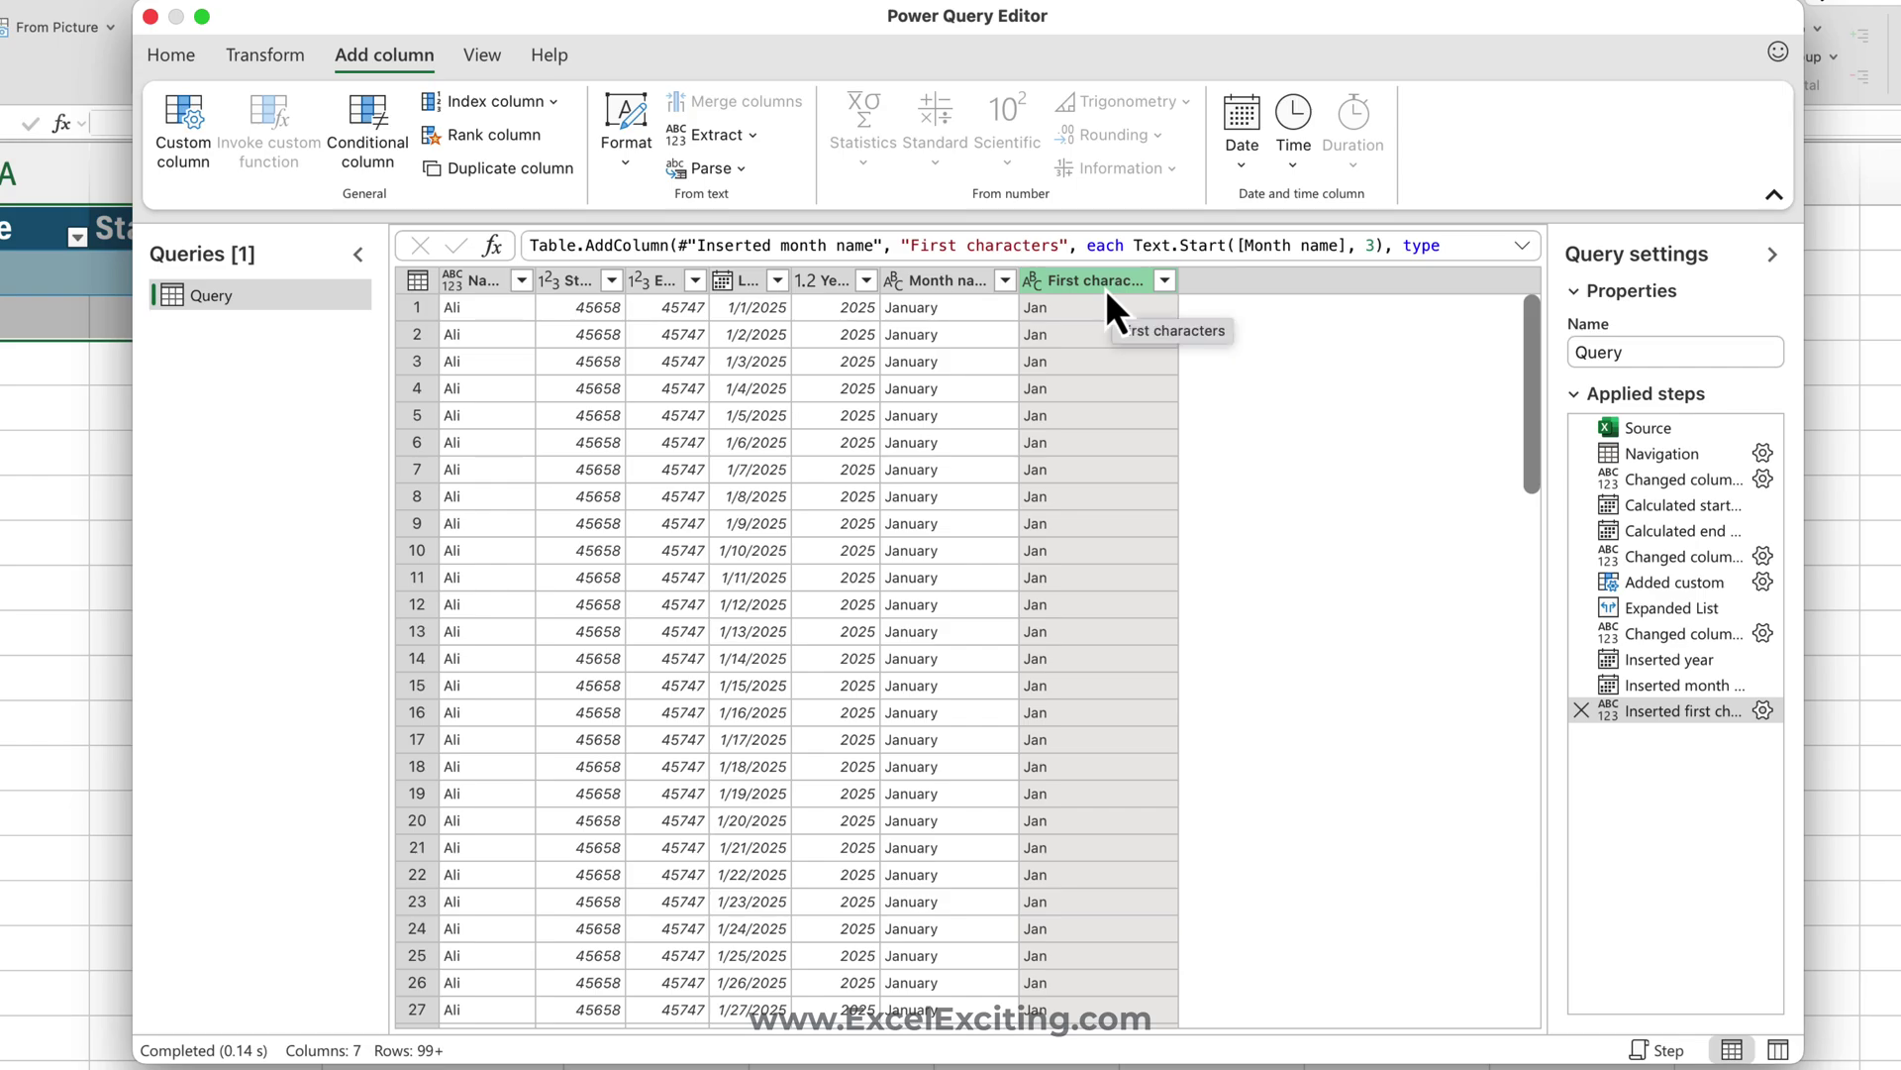
Merge First Characters and Year with a '-' separator into a Period column (Jan-2025)
left_click(841, 286, "super")
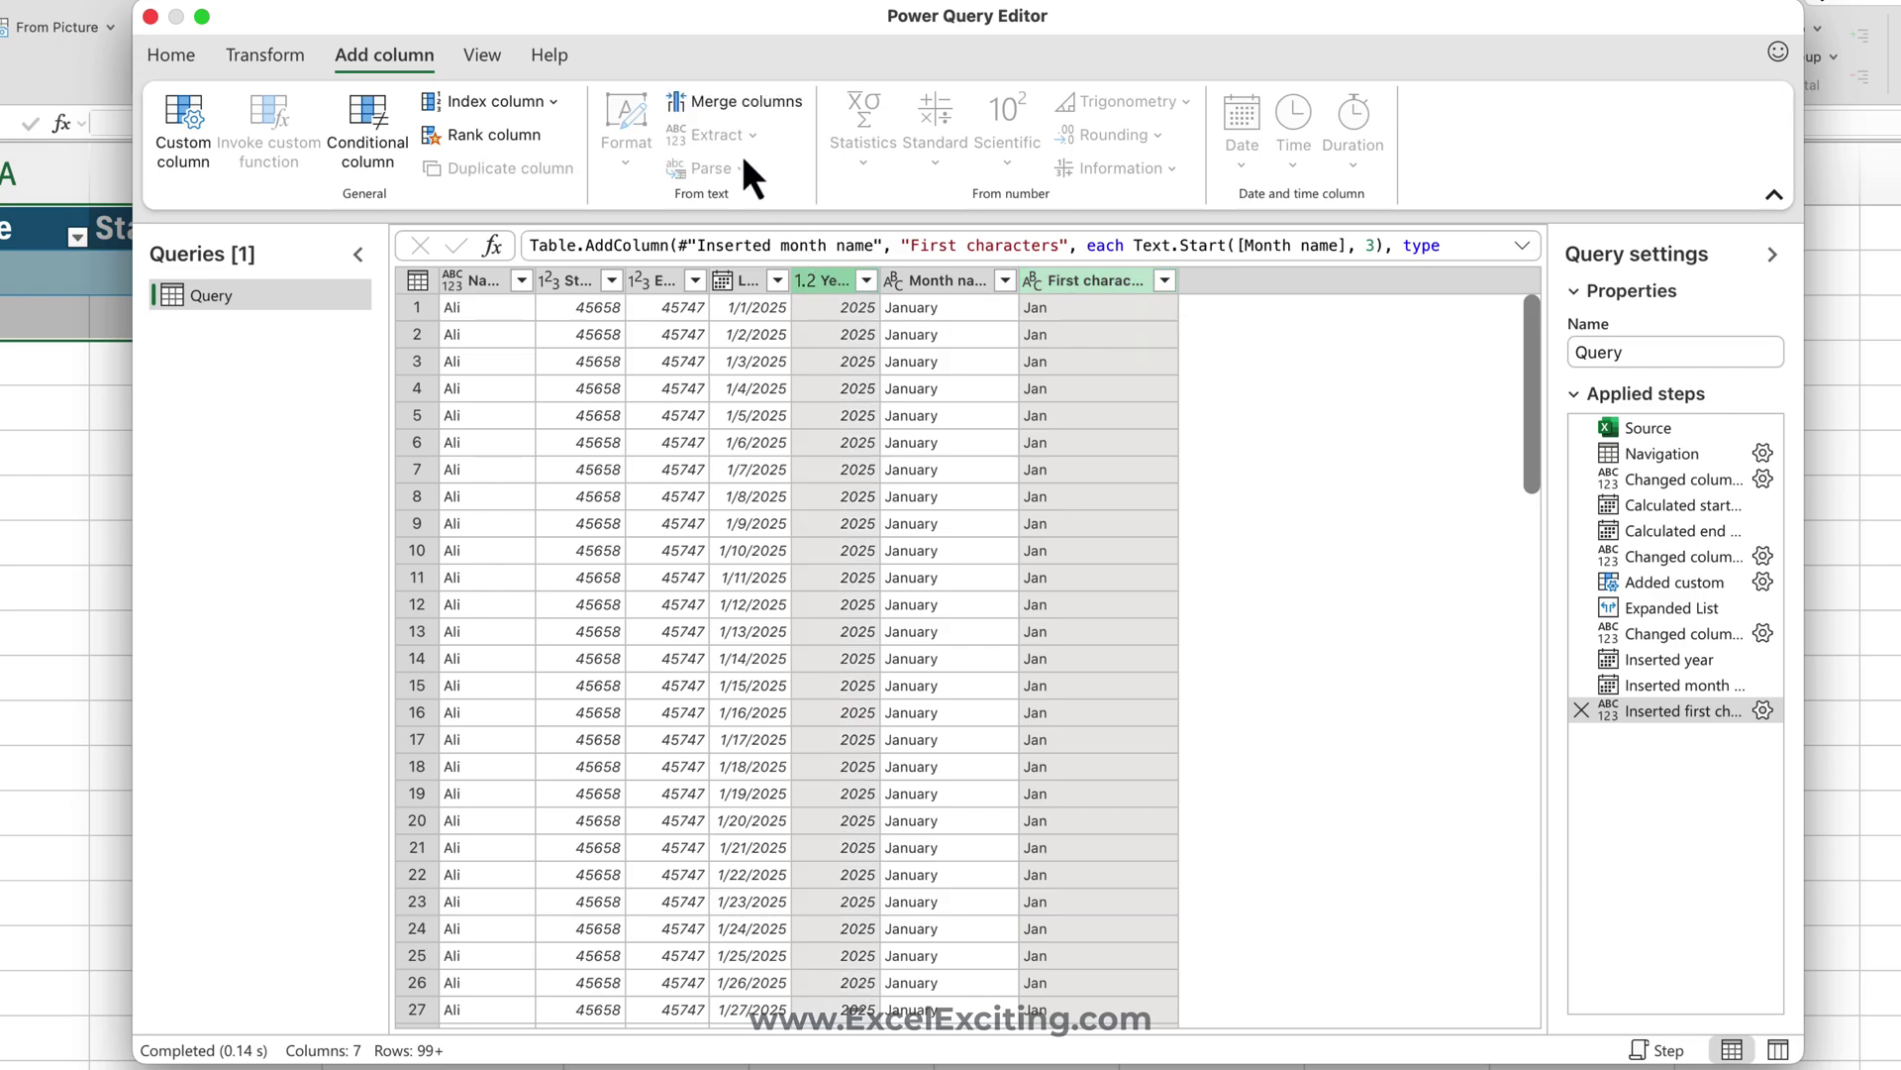
left_click(705, 105)
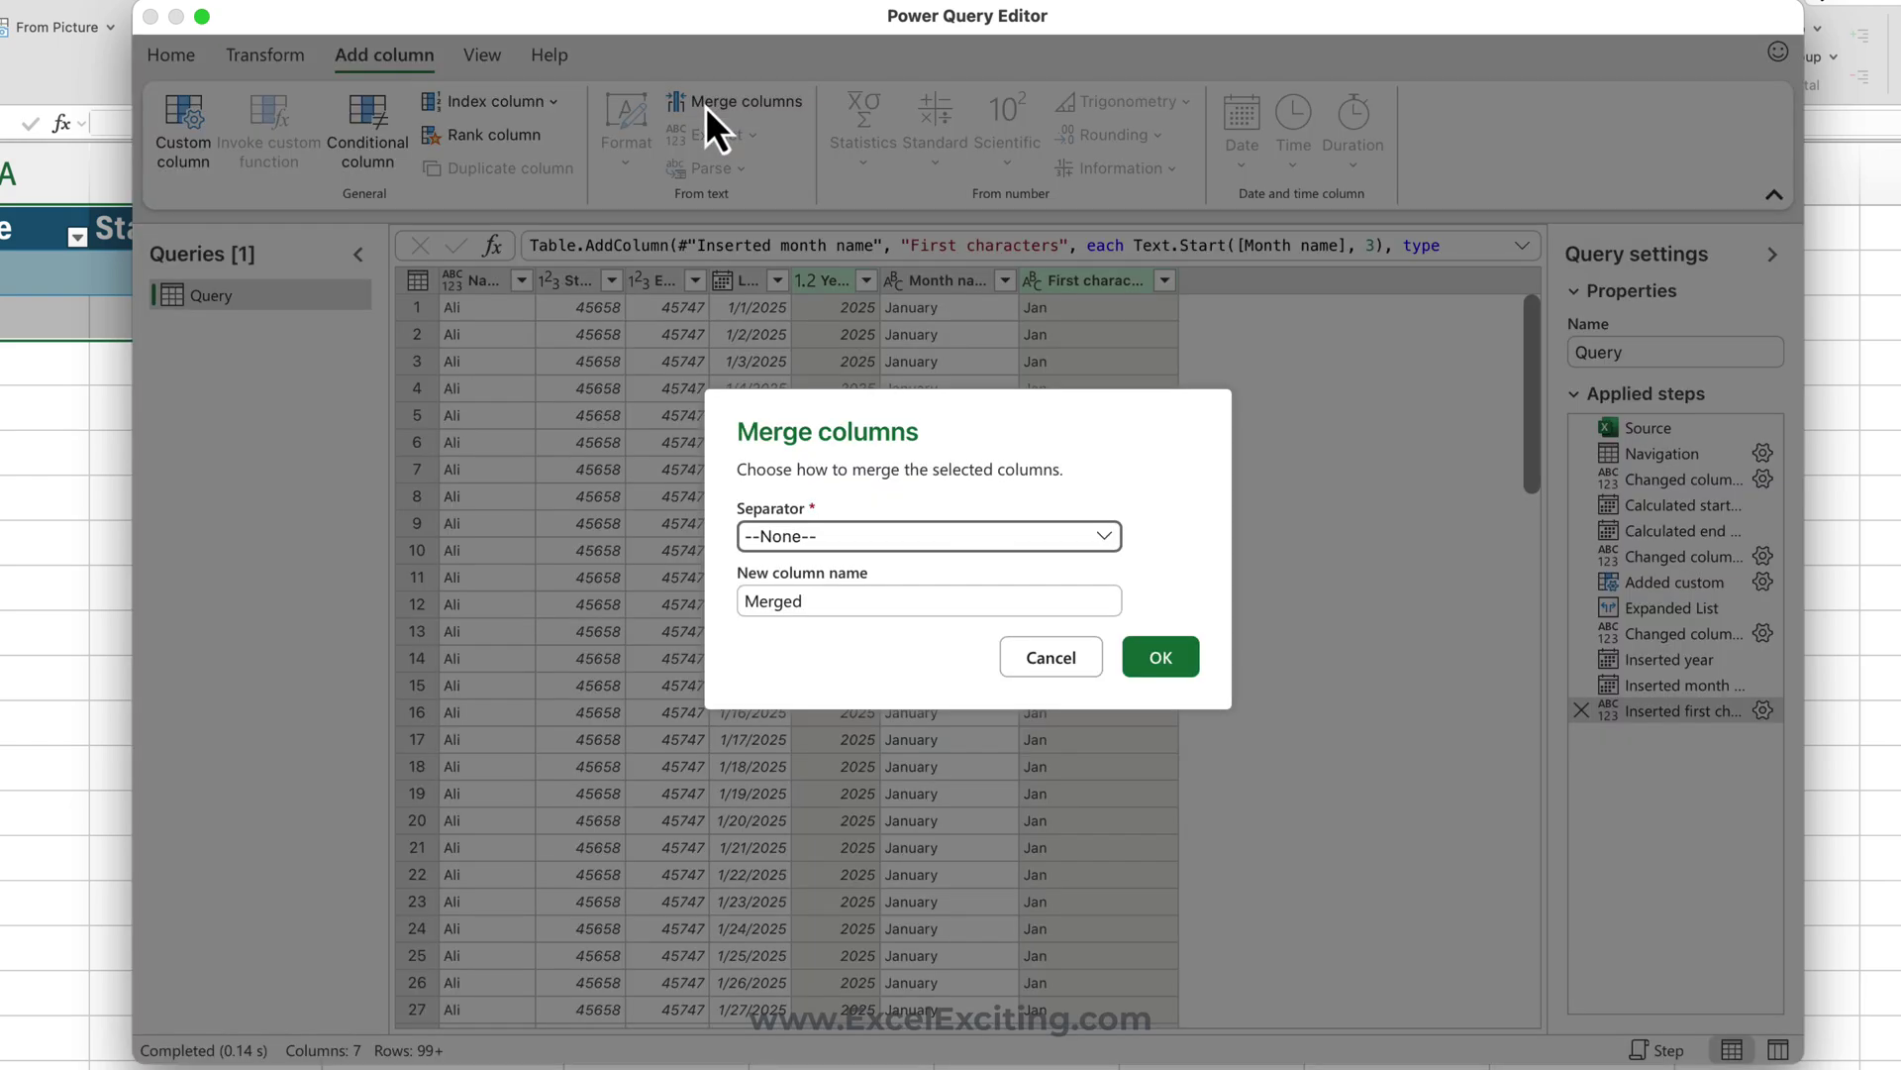
left_click(959, 540)
left_click(847, 804)
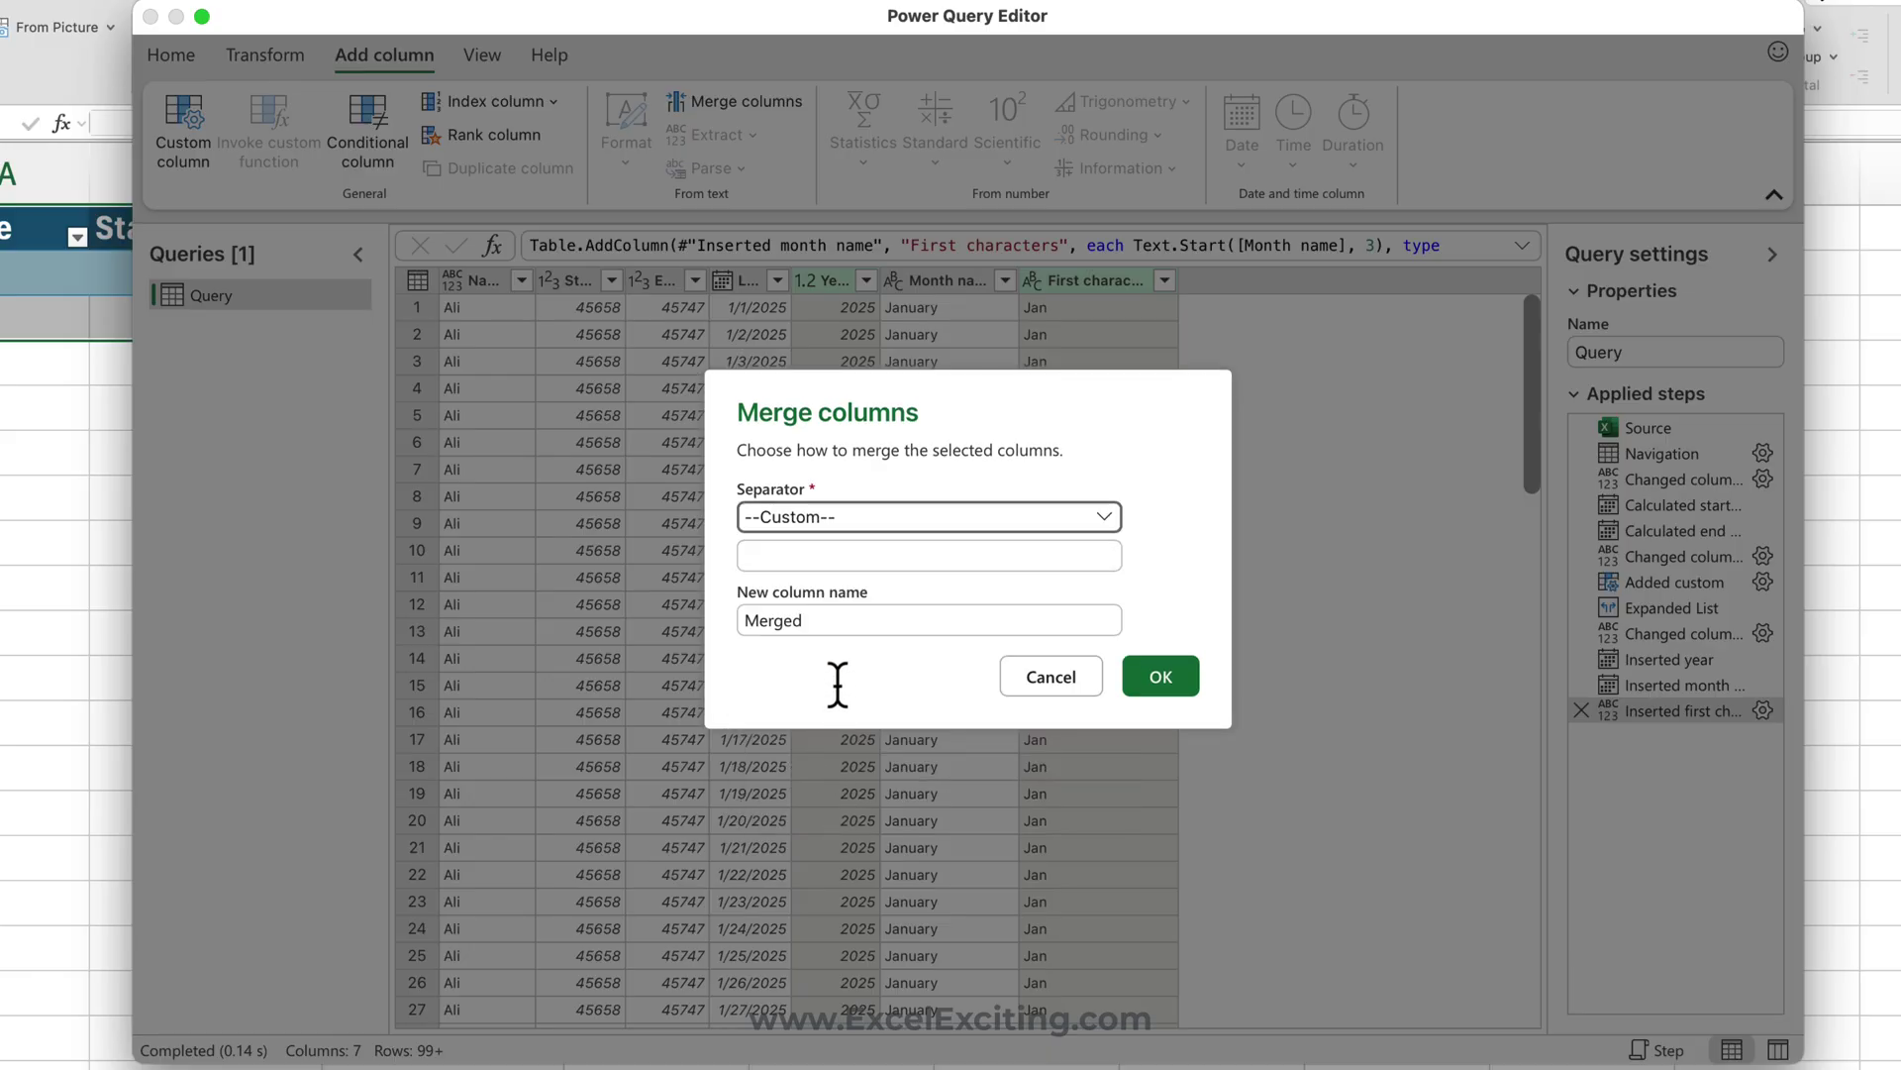
left_click(842, 558)
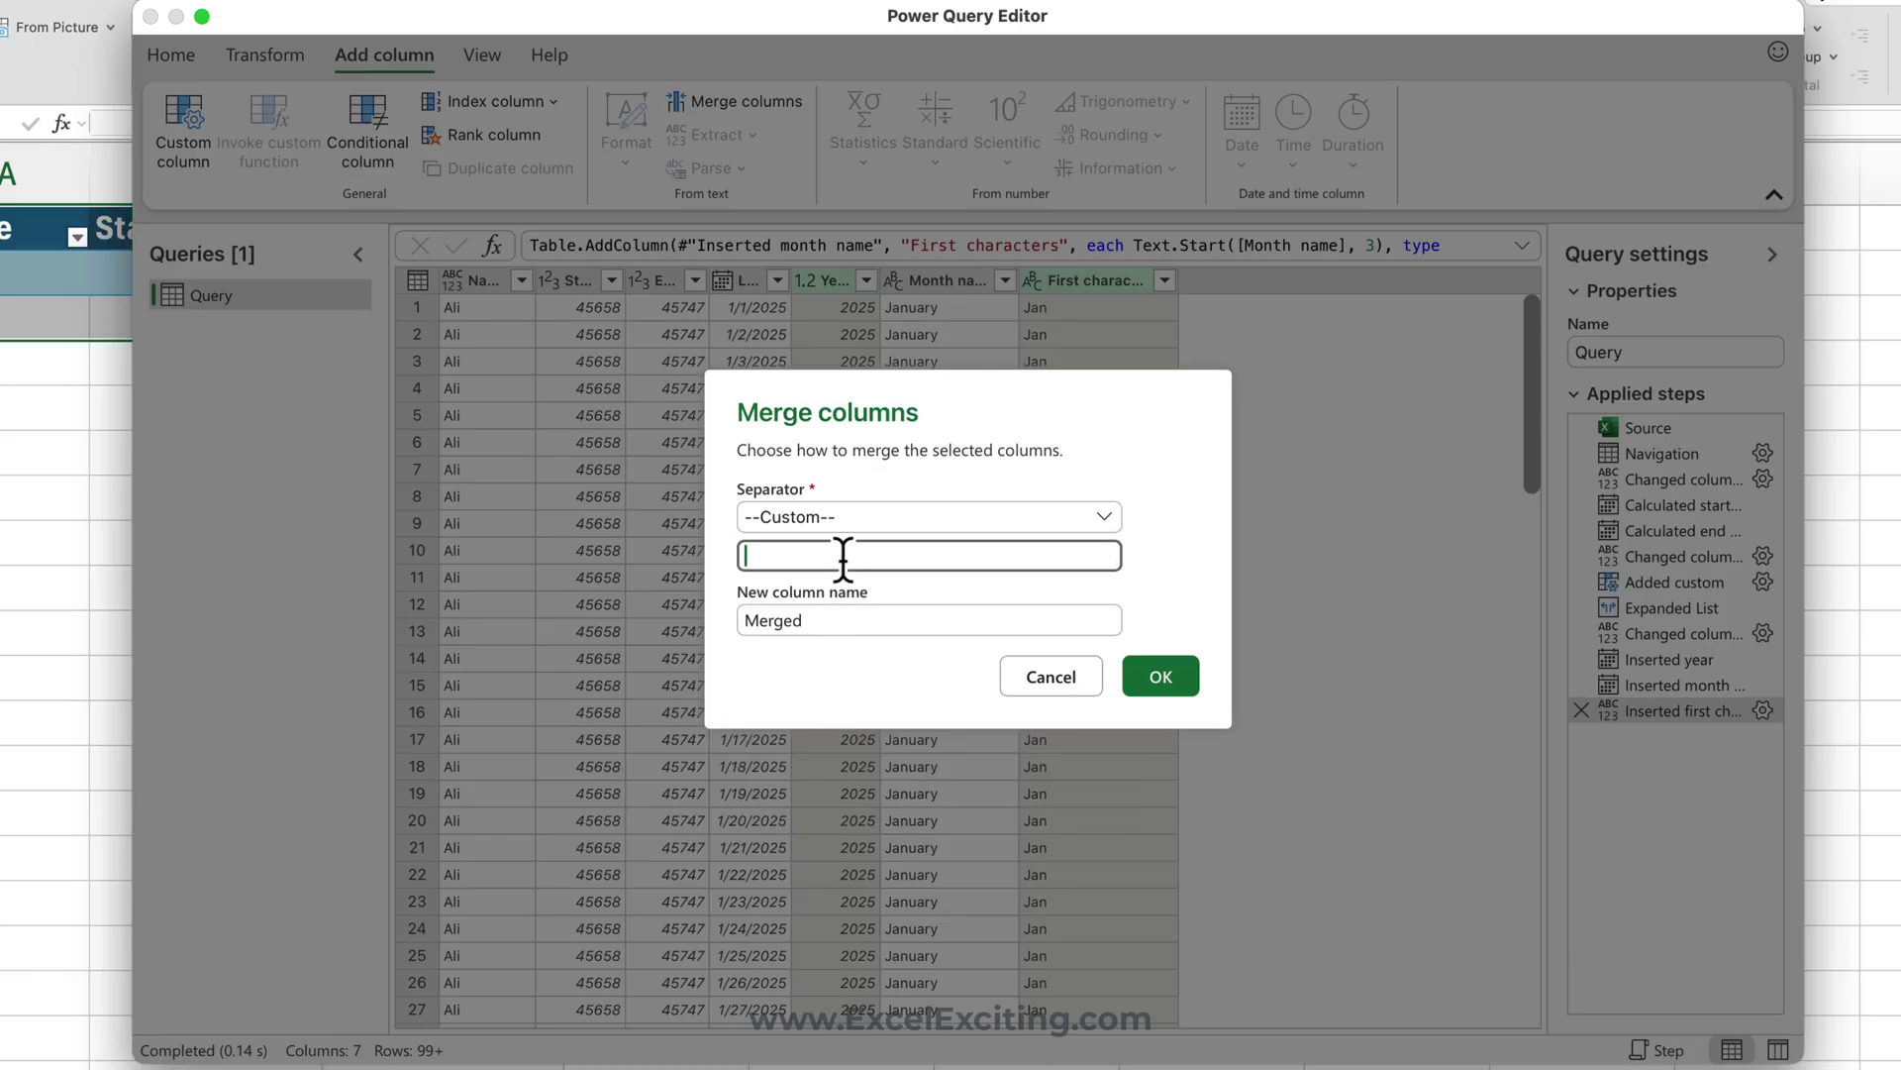
type("-")
key("Tab")
type("P")
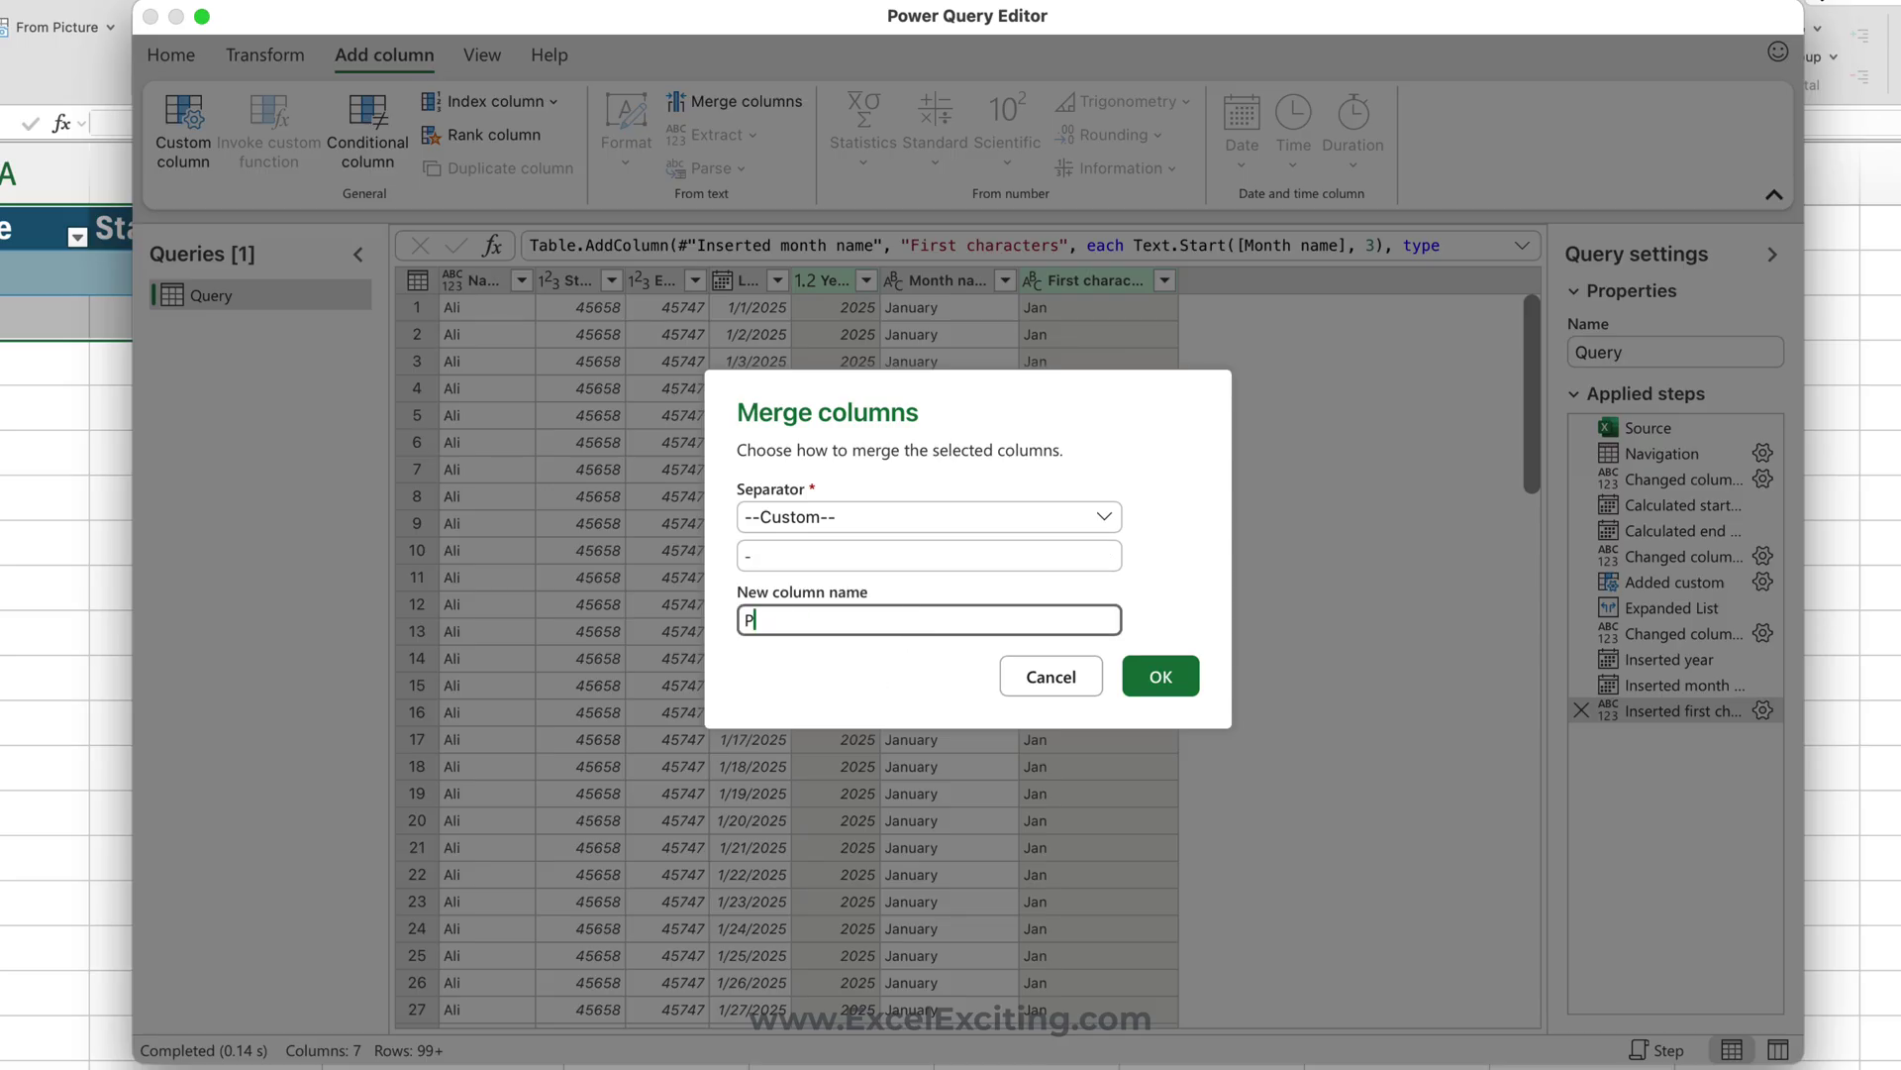
type("eriod")
left_click(1161, 677)
left_click(1107, 282)
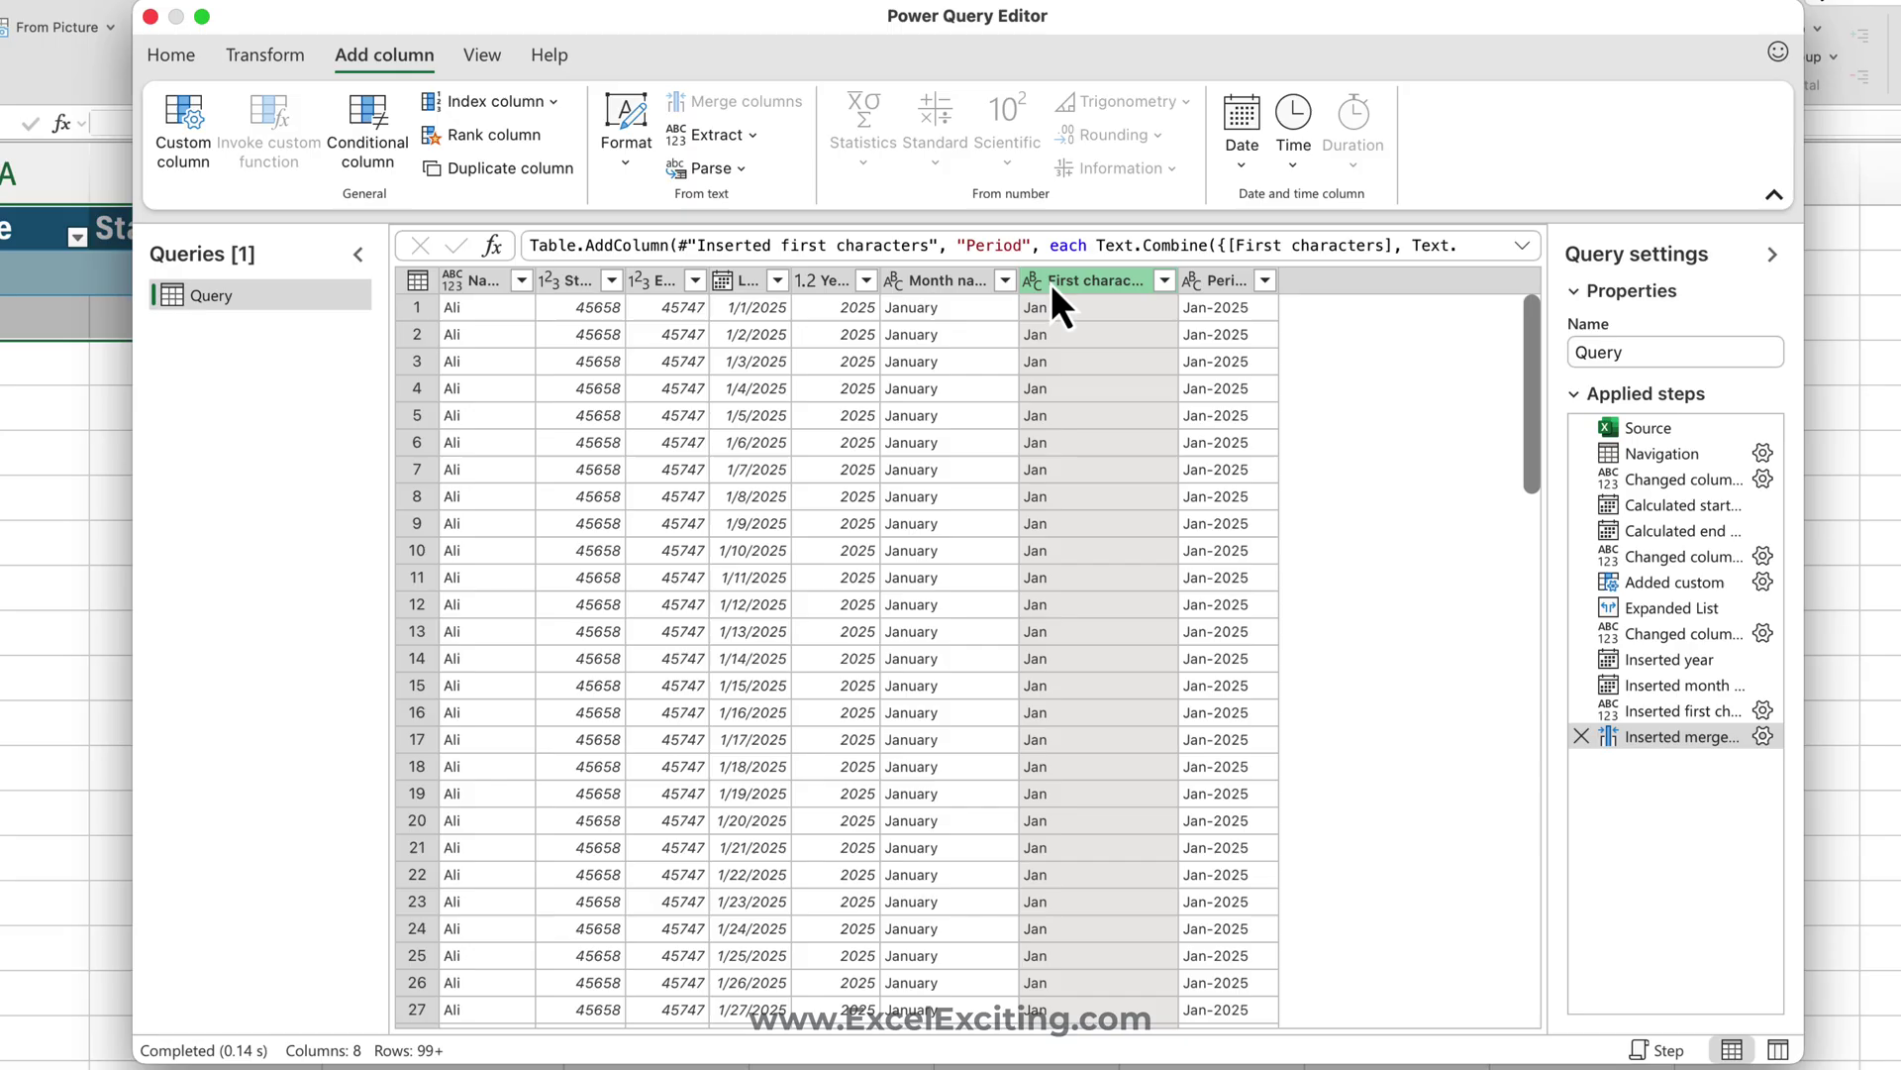
Remove the helper columns, keeping only Name and Period
left_click(586, 295, "shift")
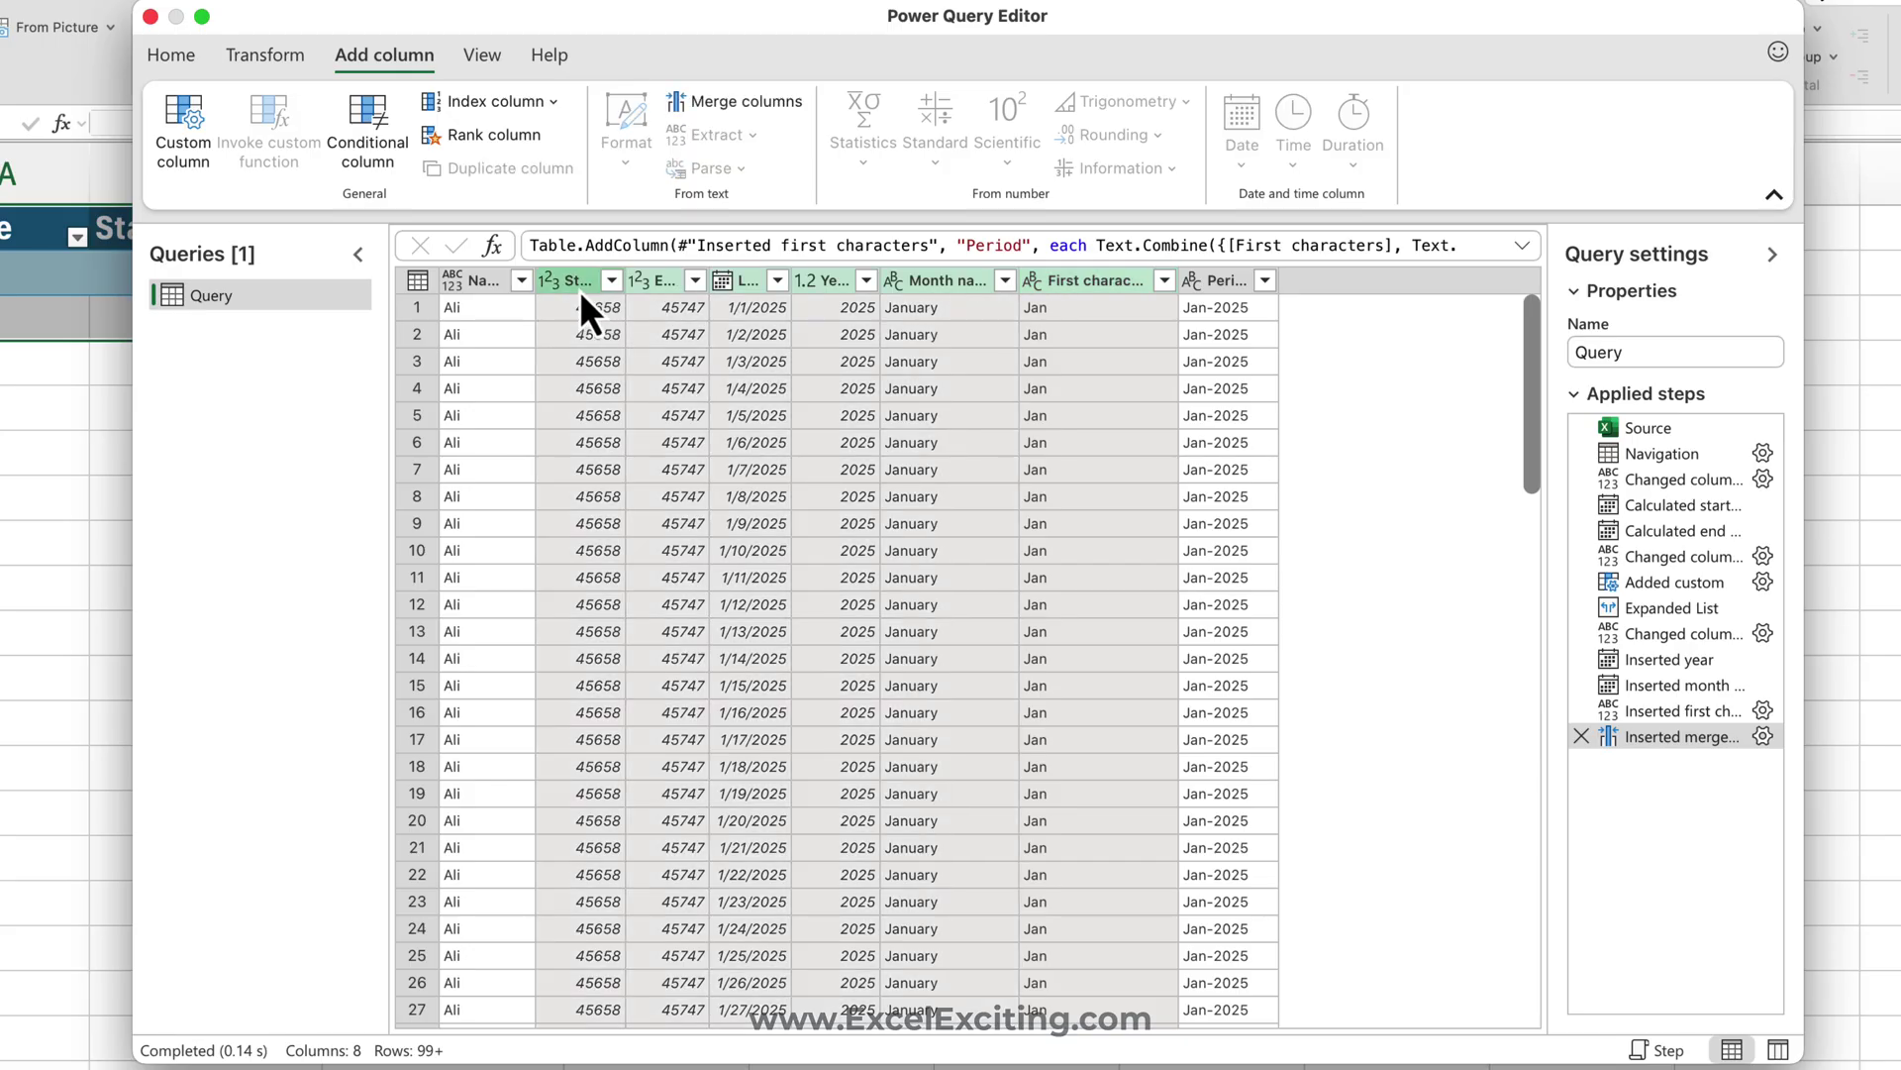
right_click(580, 293)
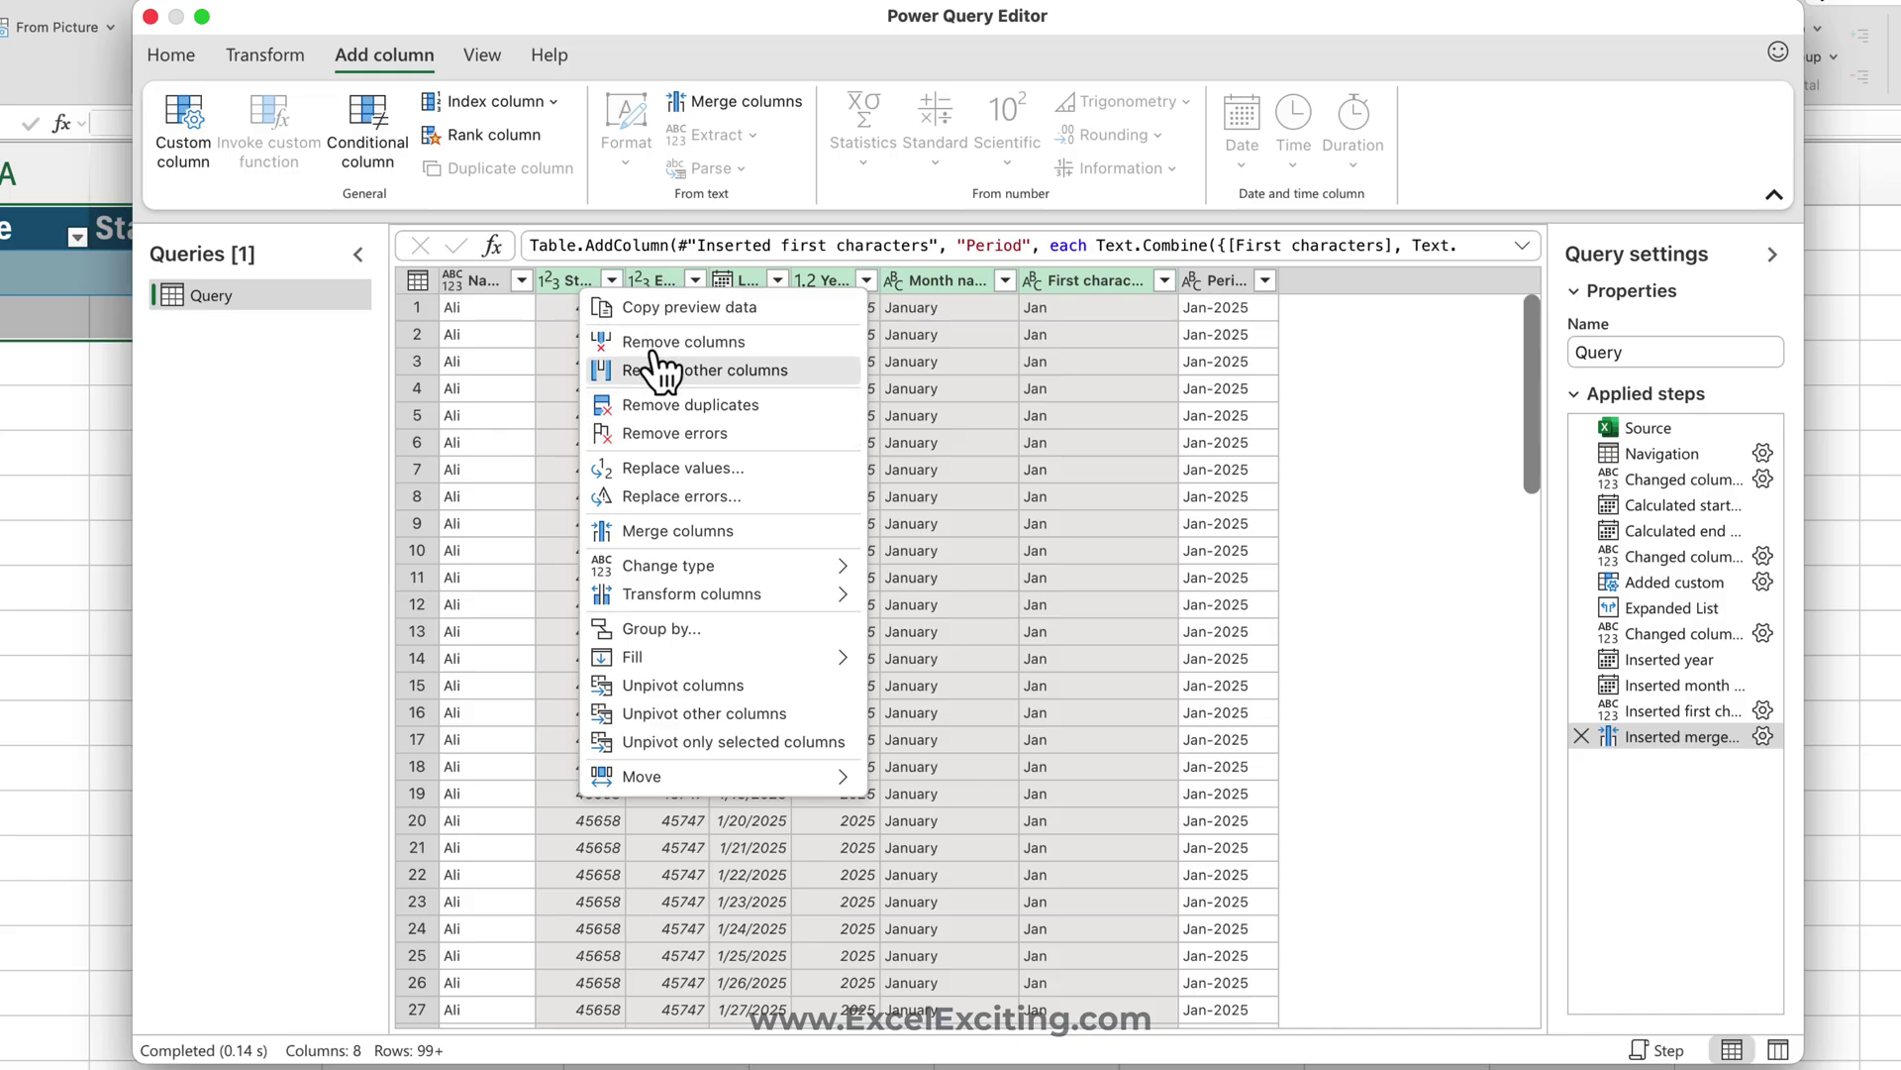
left_click(602, 342)
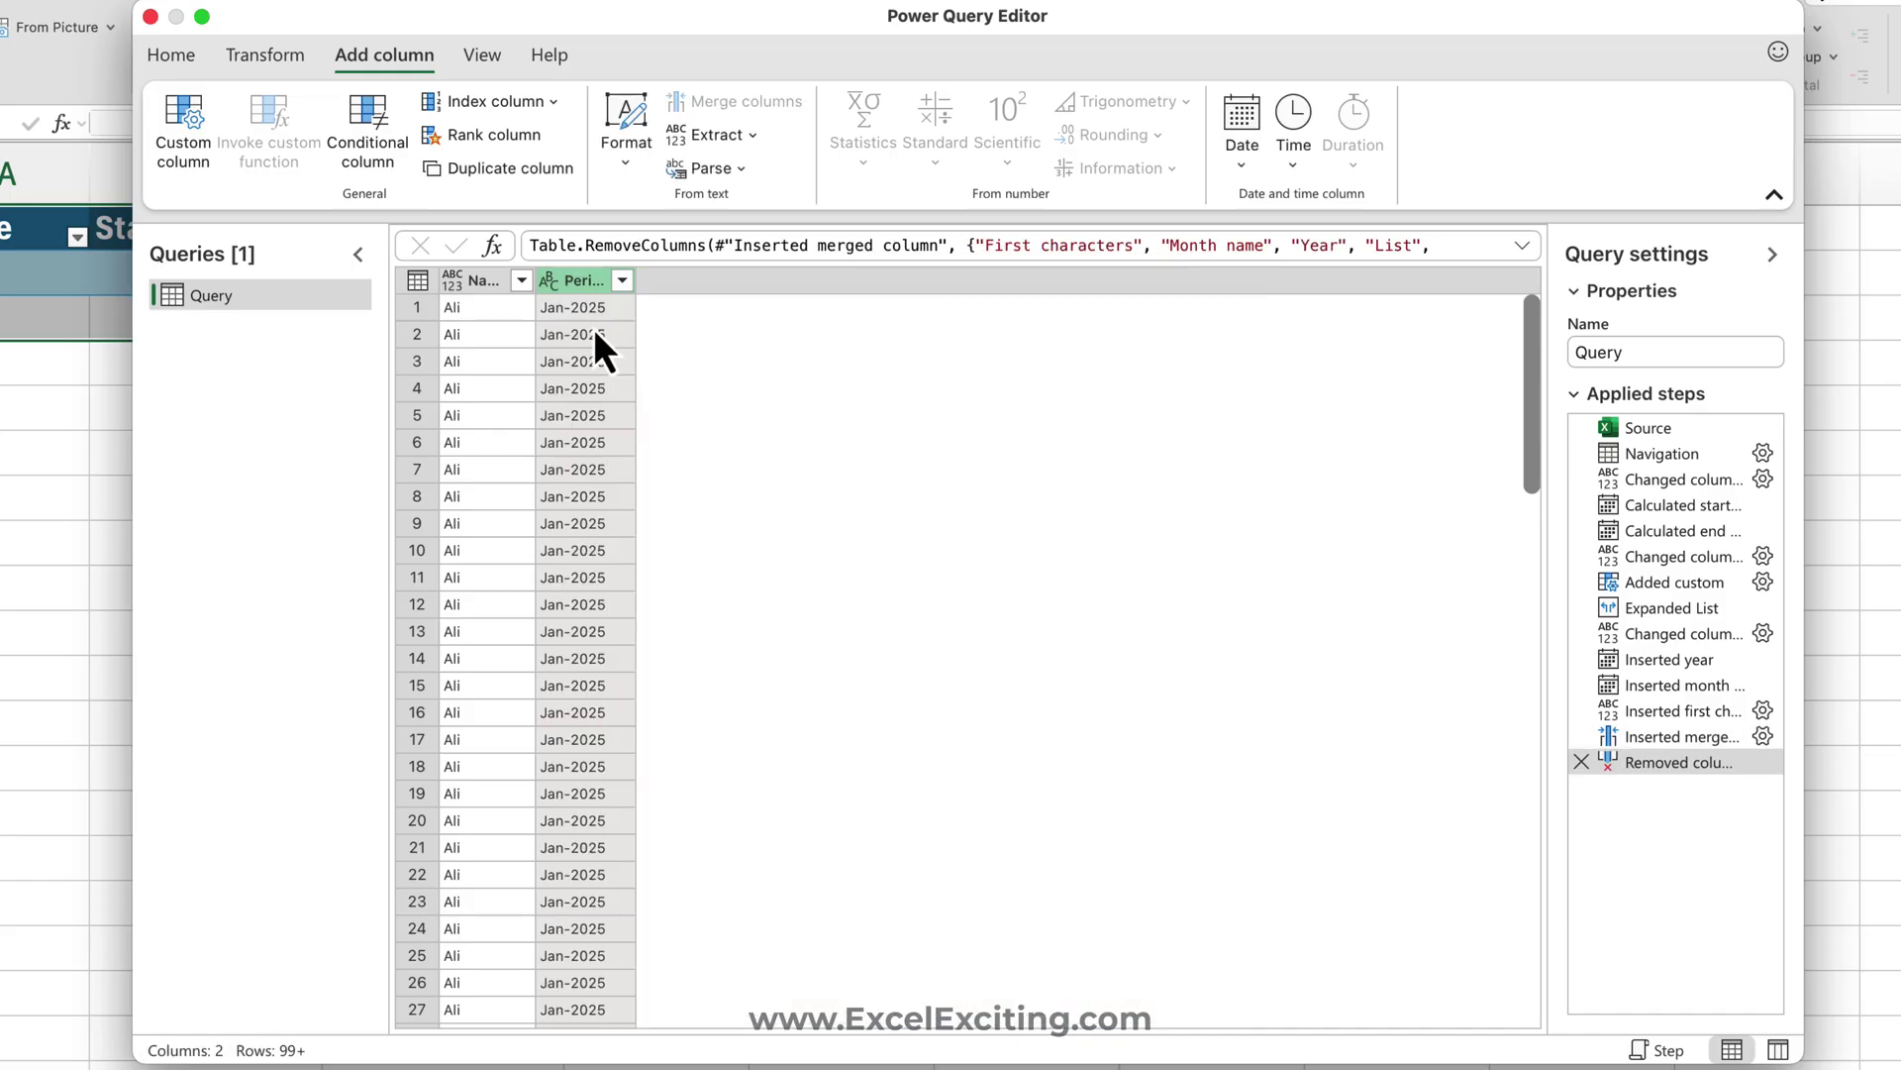
Remove duplicate Name and Period rows, leaving six rows
left_click(491, 283)
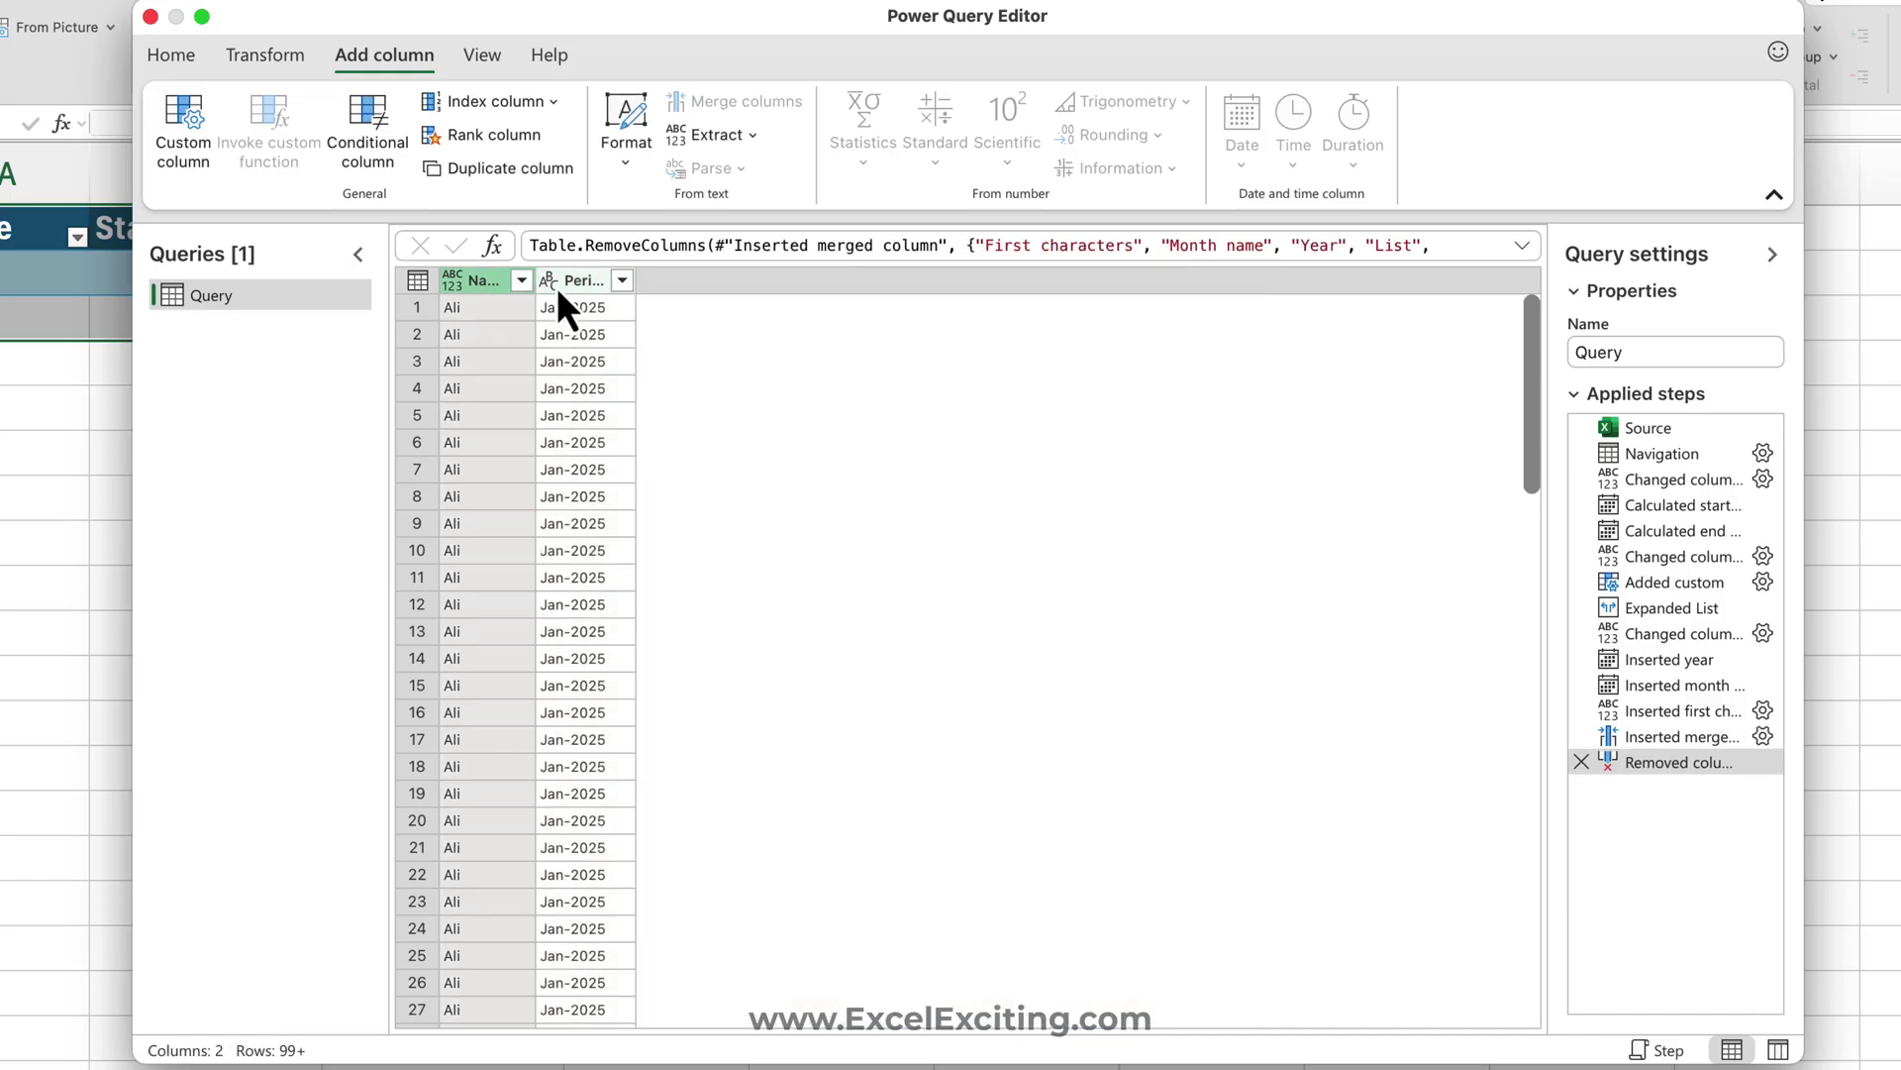
left_click(584, 287, "shift")
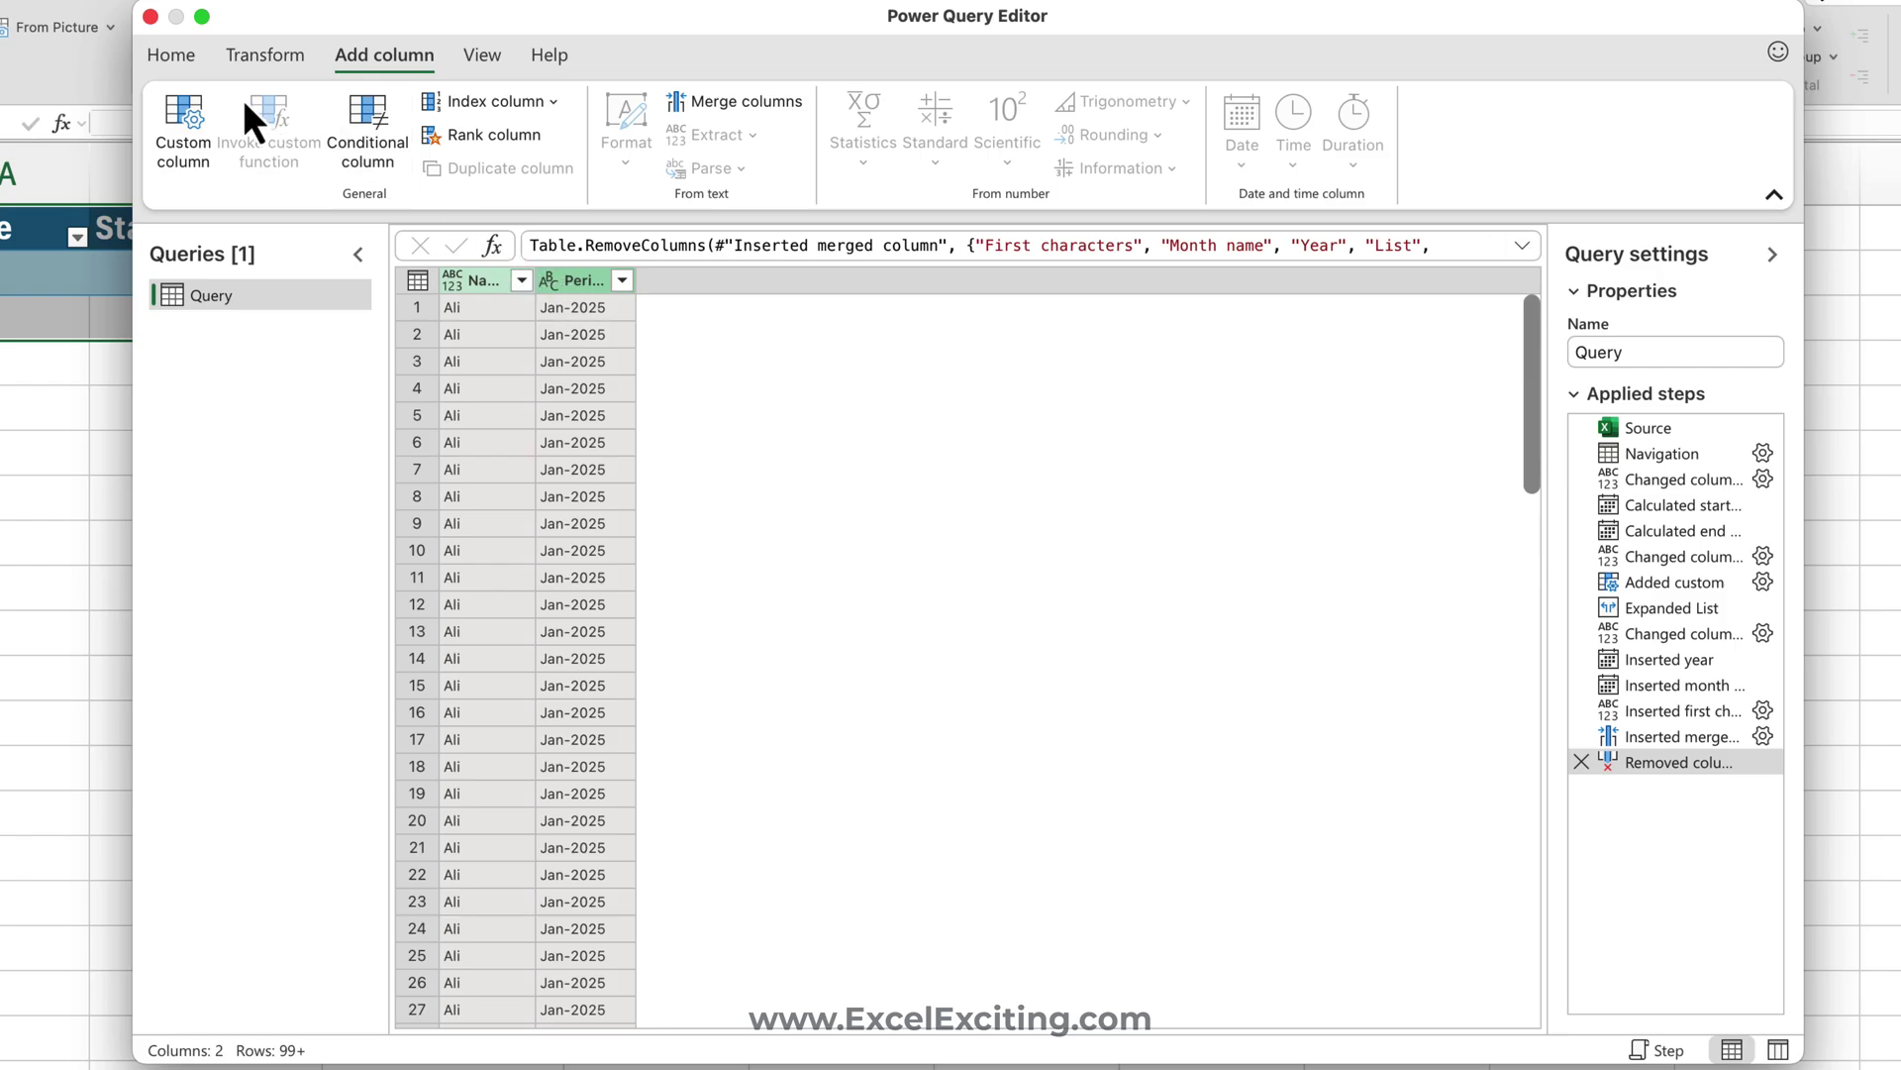
left_click(171, 56)
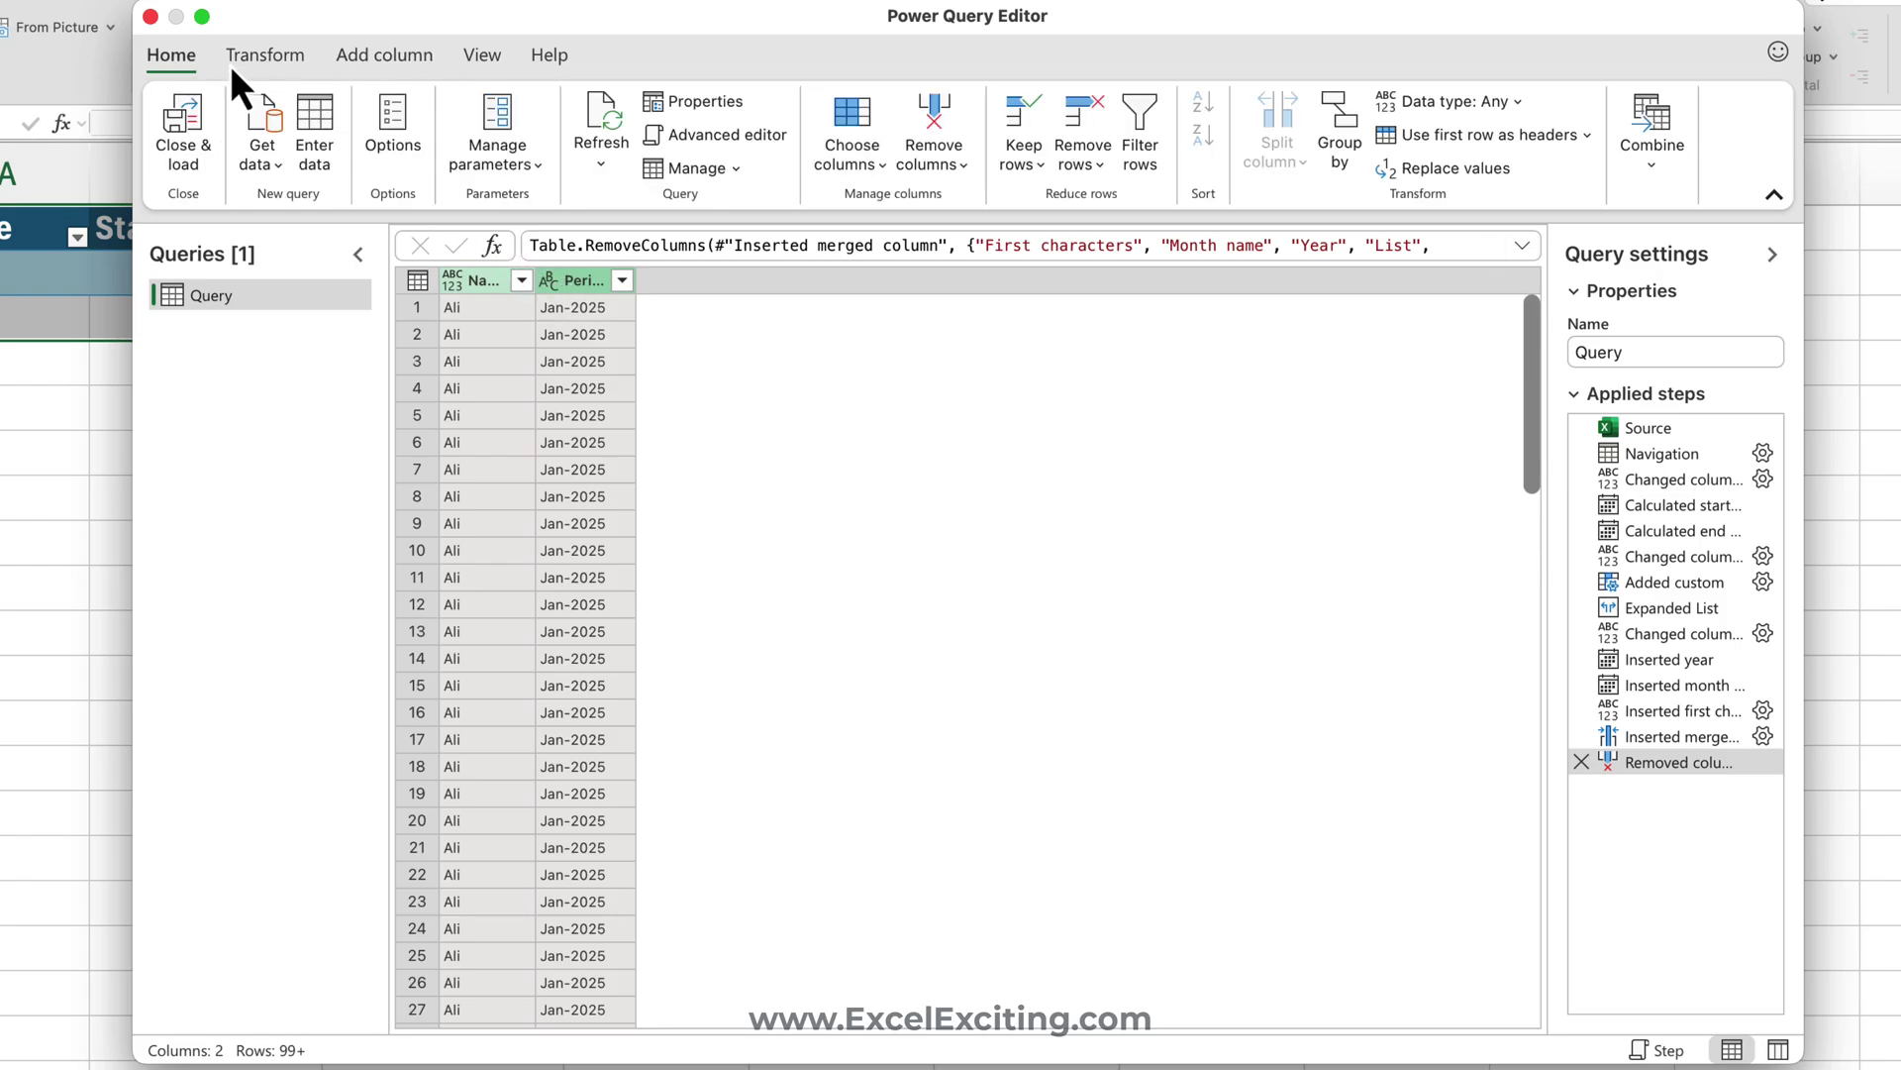
left_click(1084, 164)
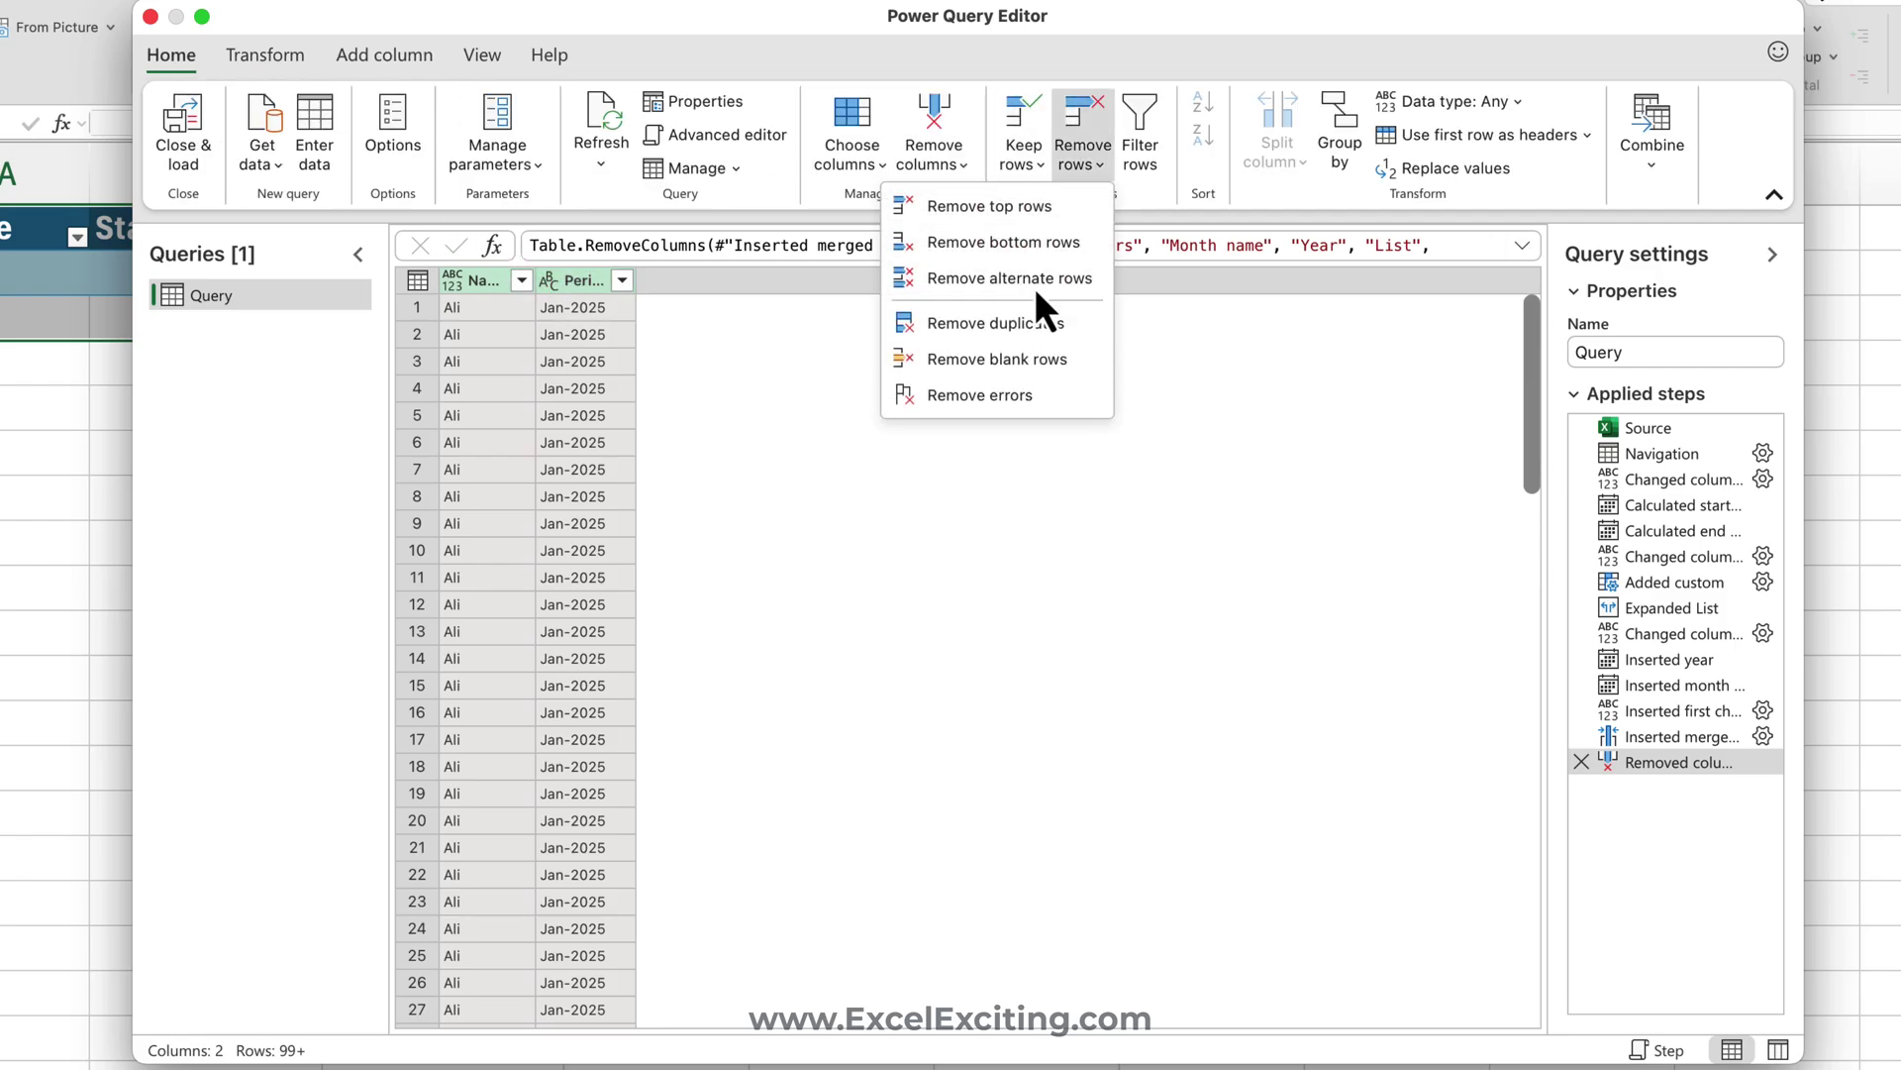
left_click(1018, 325)
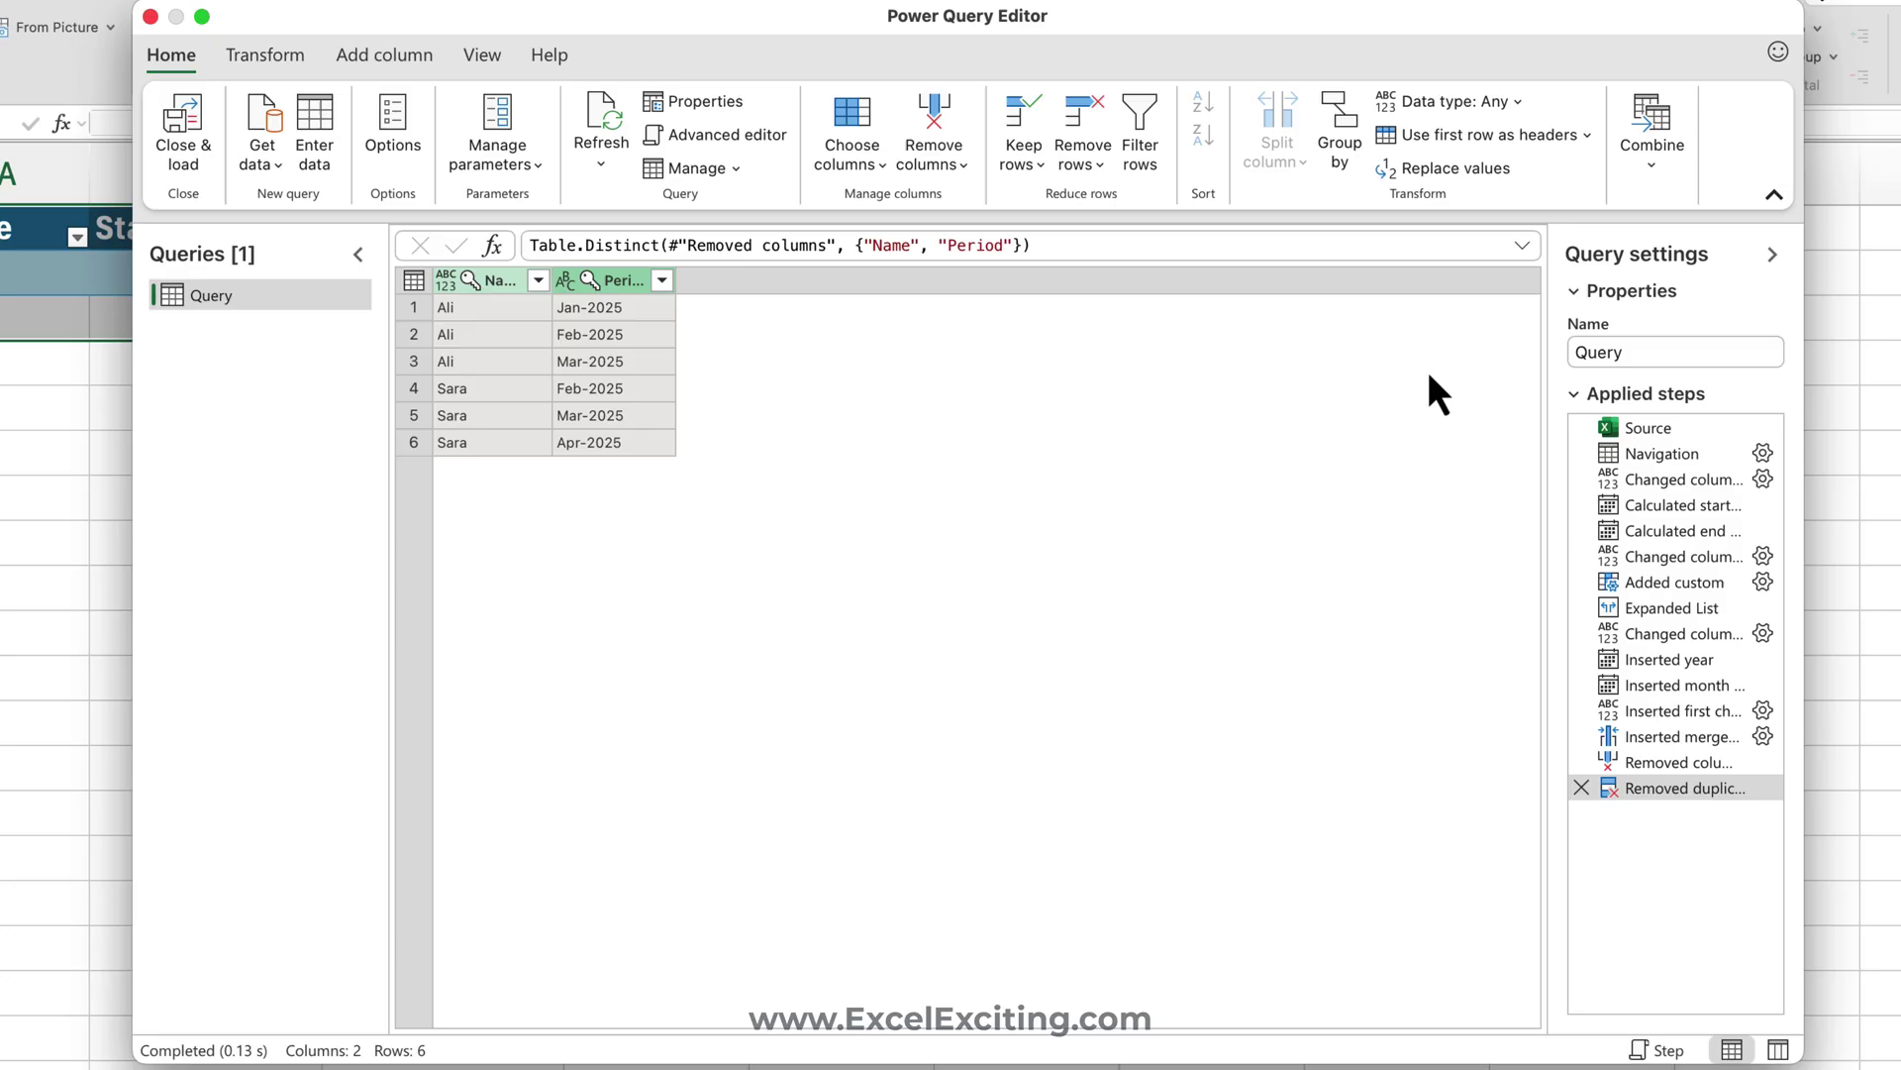
Rename the query to 'result'
double_click(1656, 351)
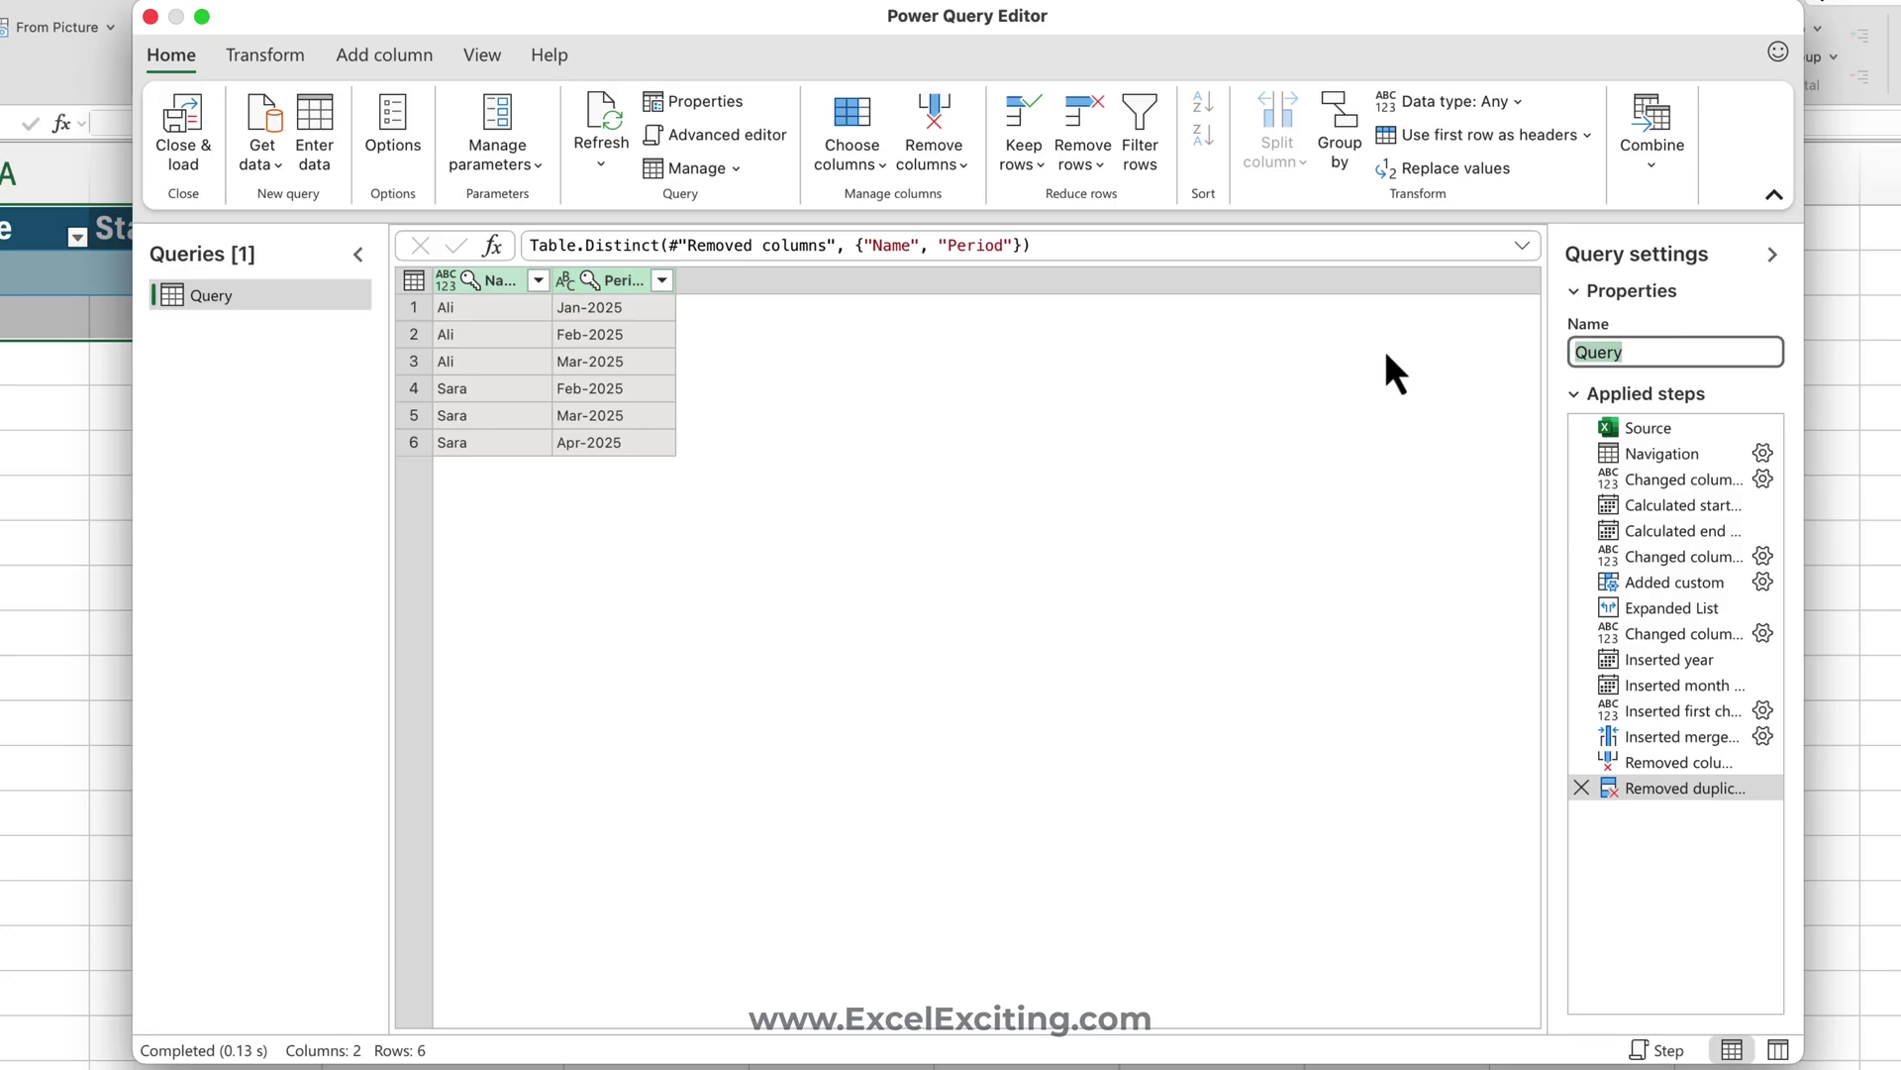
type("resuk")
key("BackSpace")
type("lt")
key("Return")
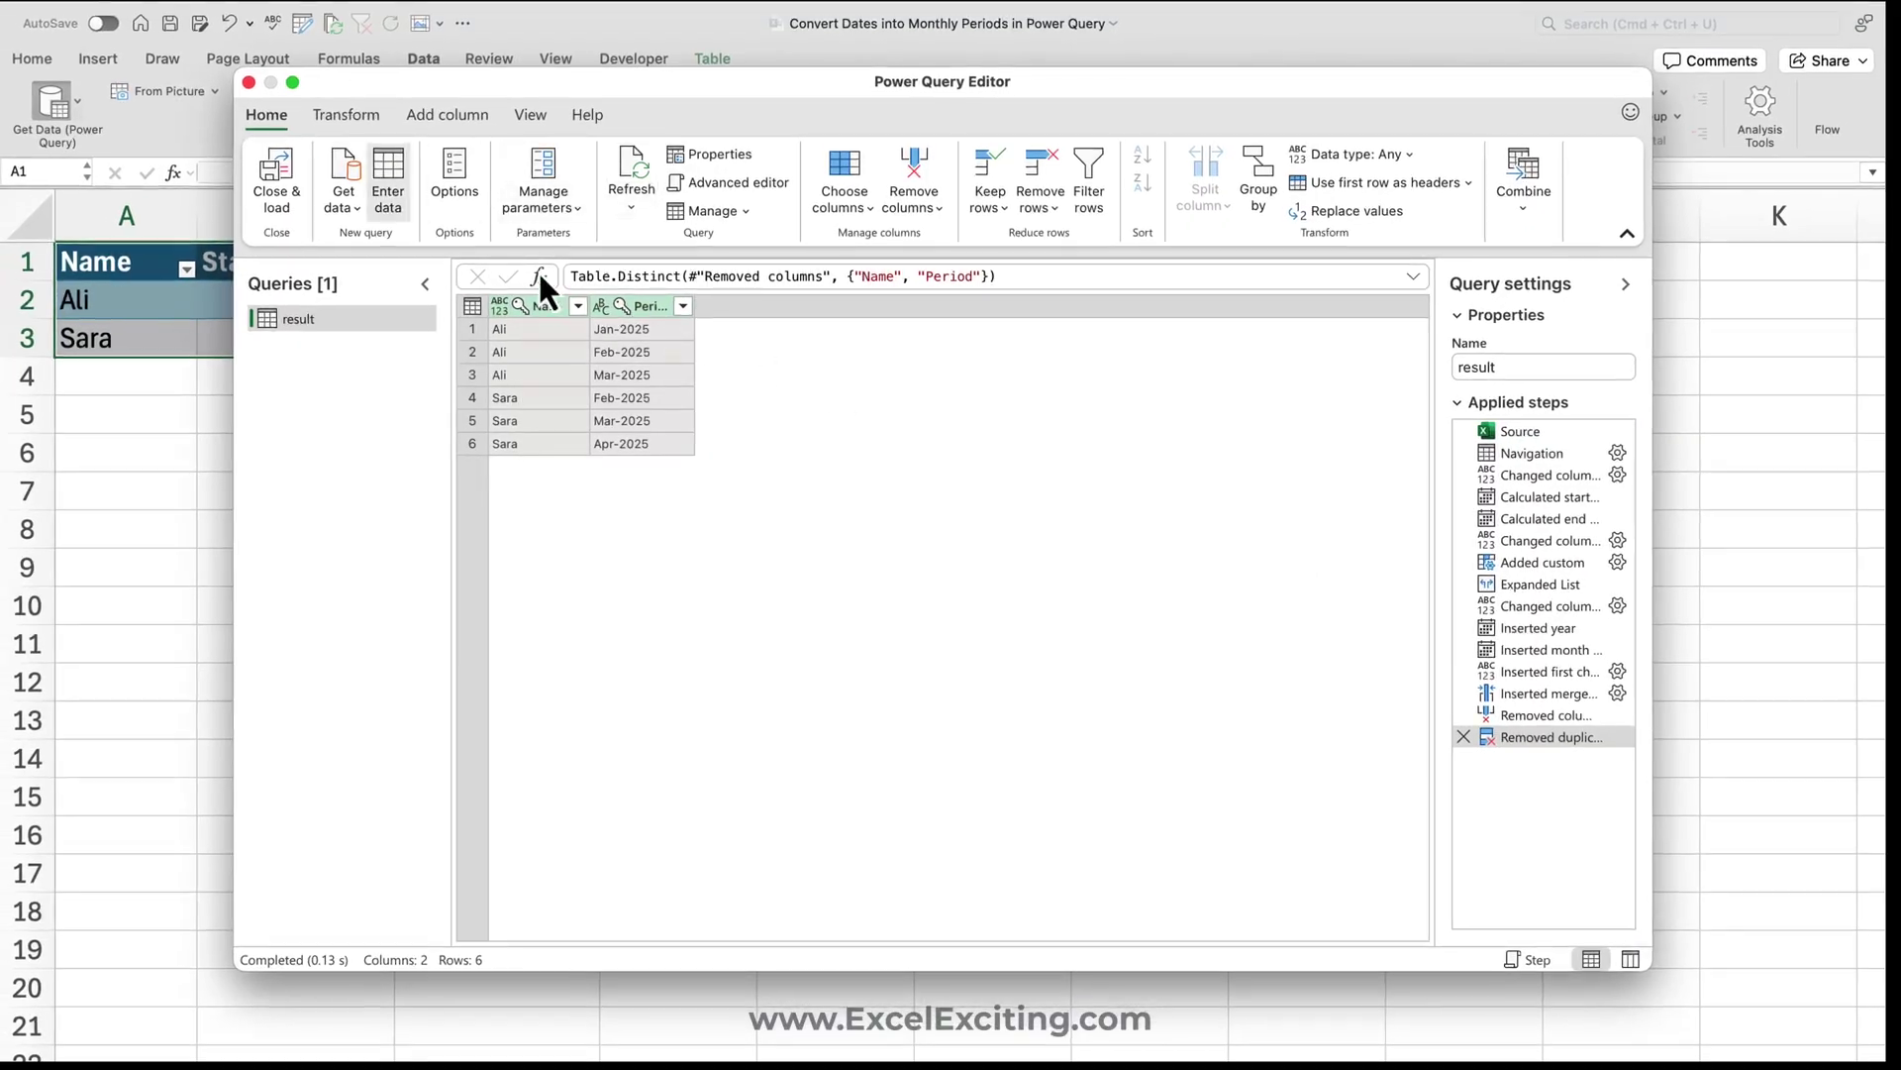
Close & Load the result query as a worksheet table, then return to the source sheet
left_click(255, 163)
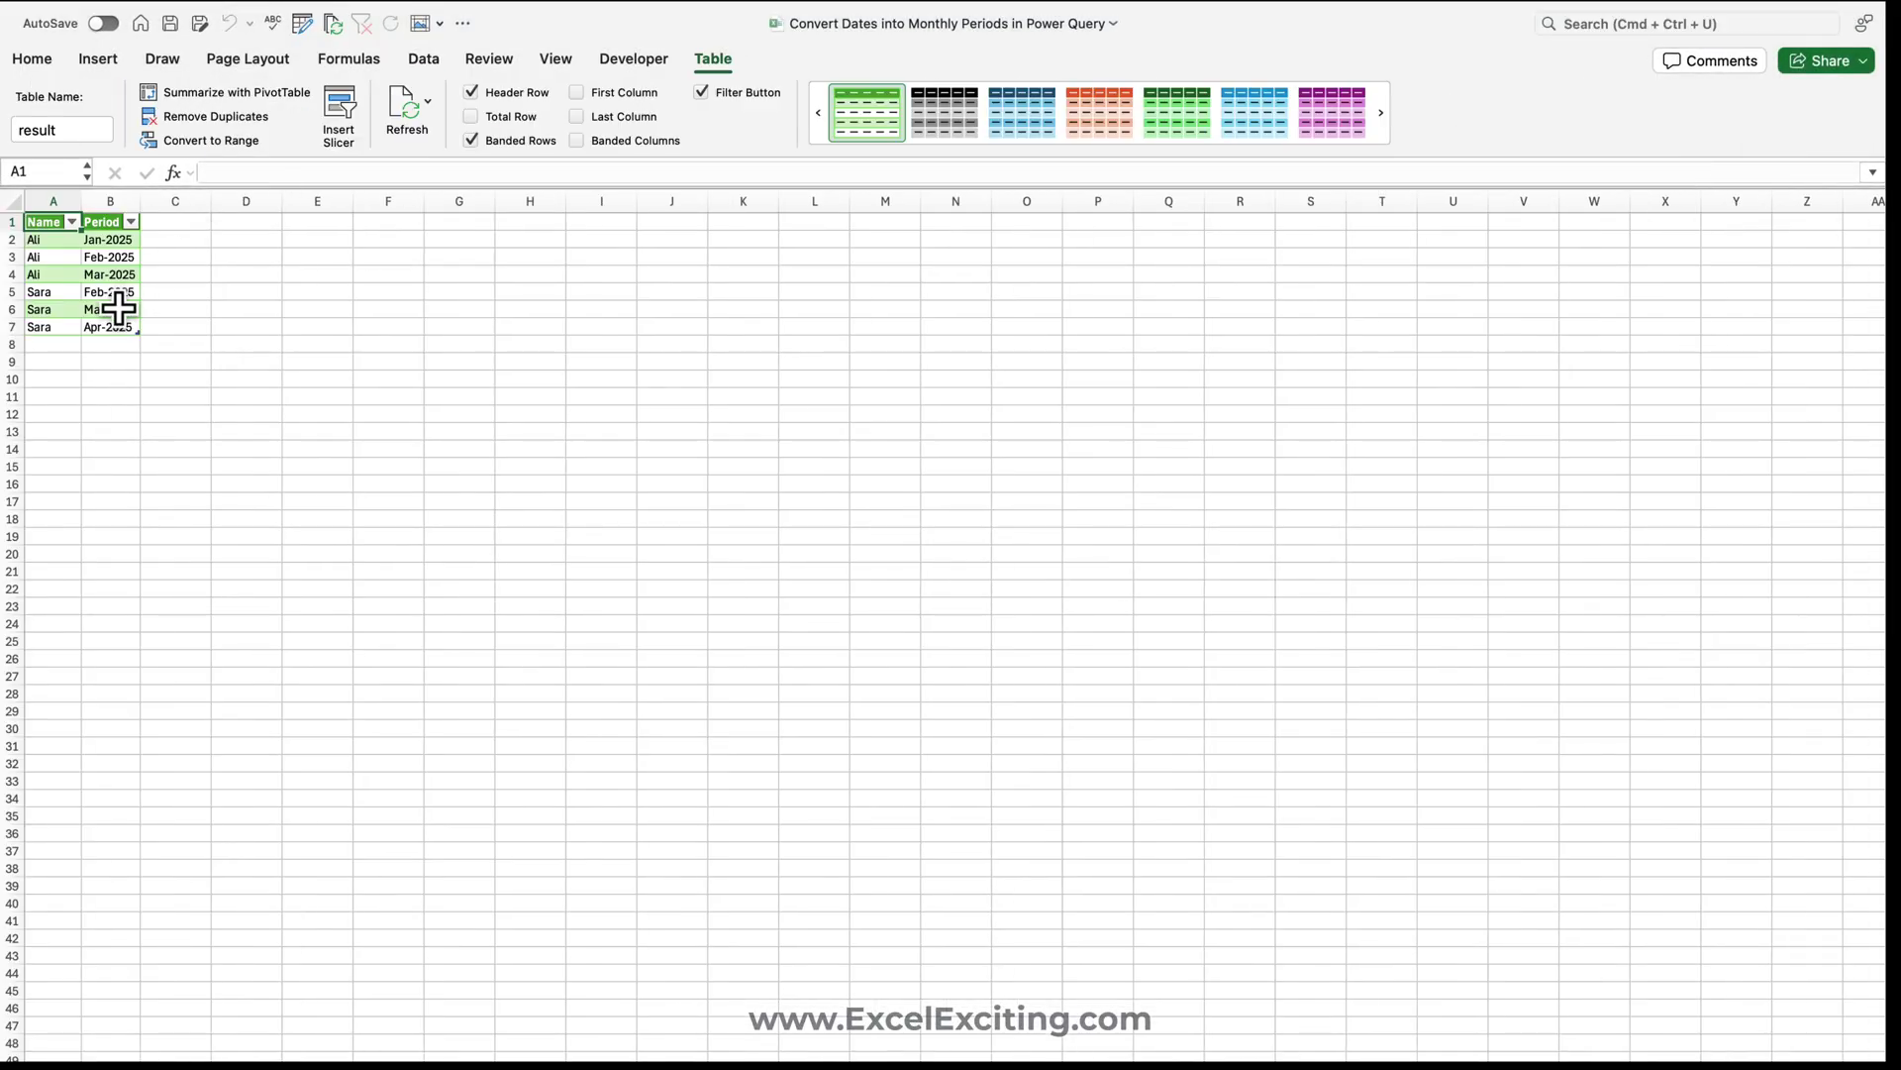
scroll(119, 309, "up", 10)
scroll(119, 309, "up", 3)
scroll(118, 309, "left", 2)
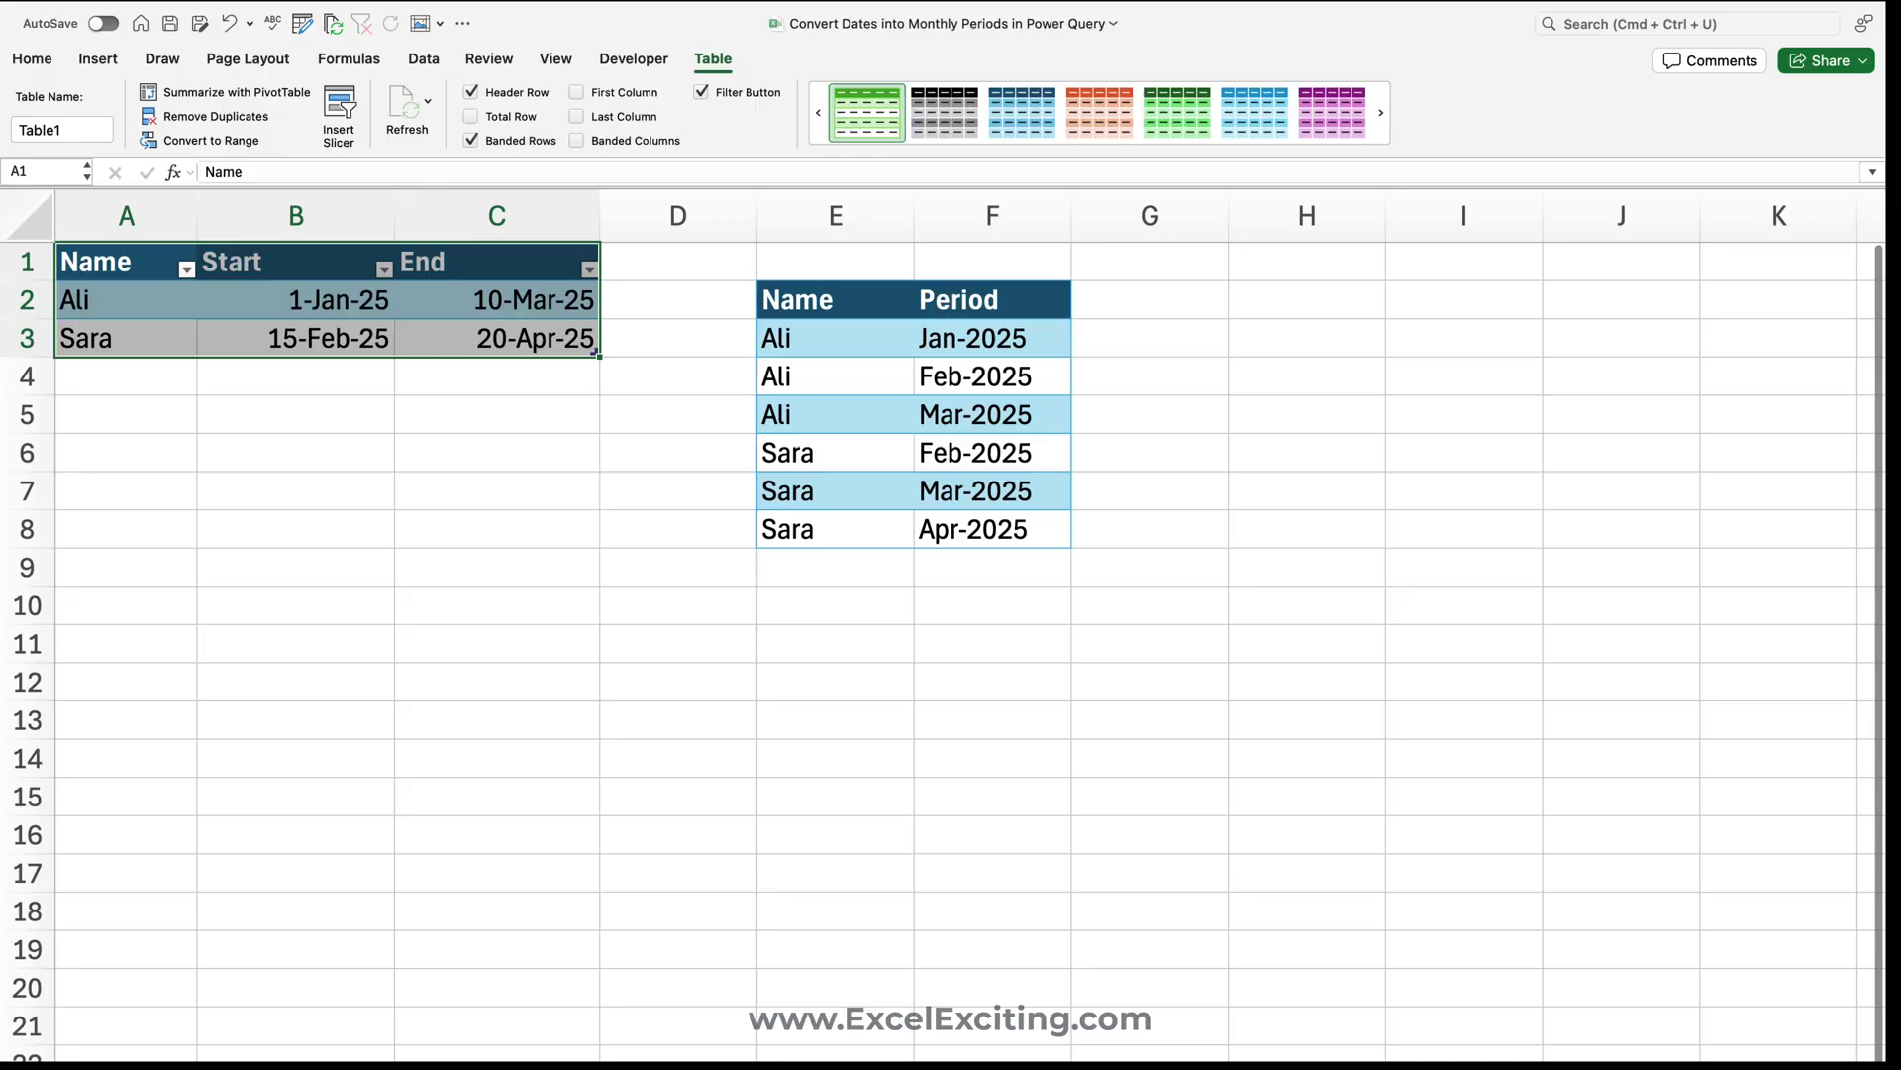
left_click(145, 377)
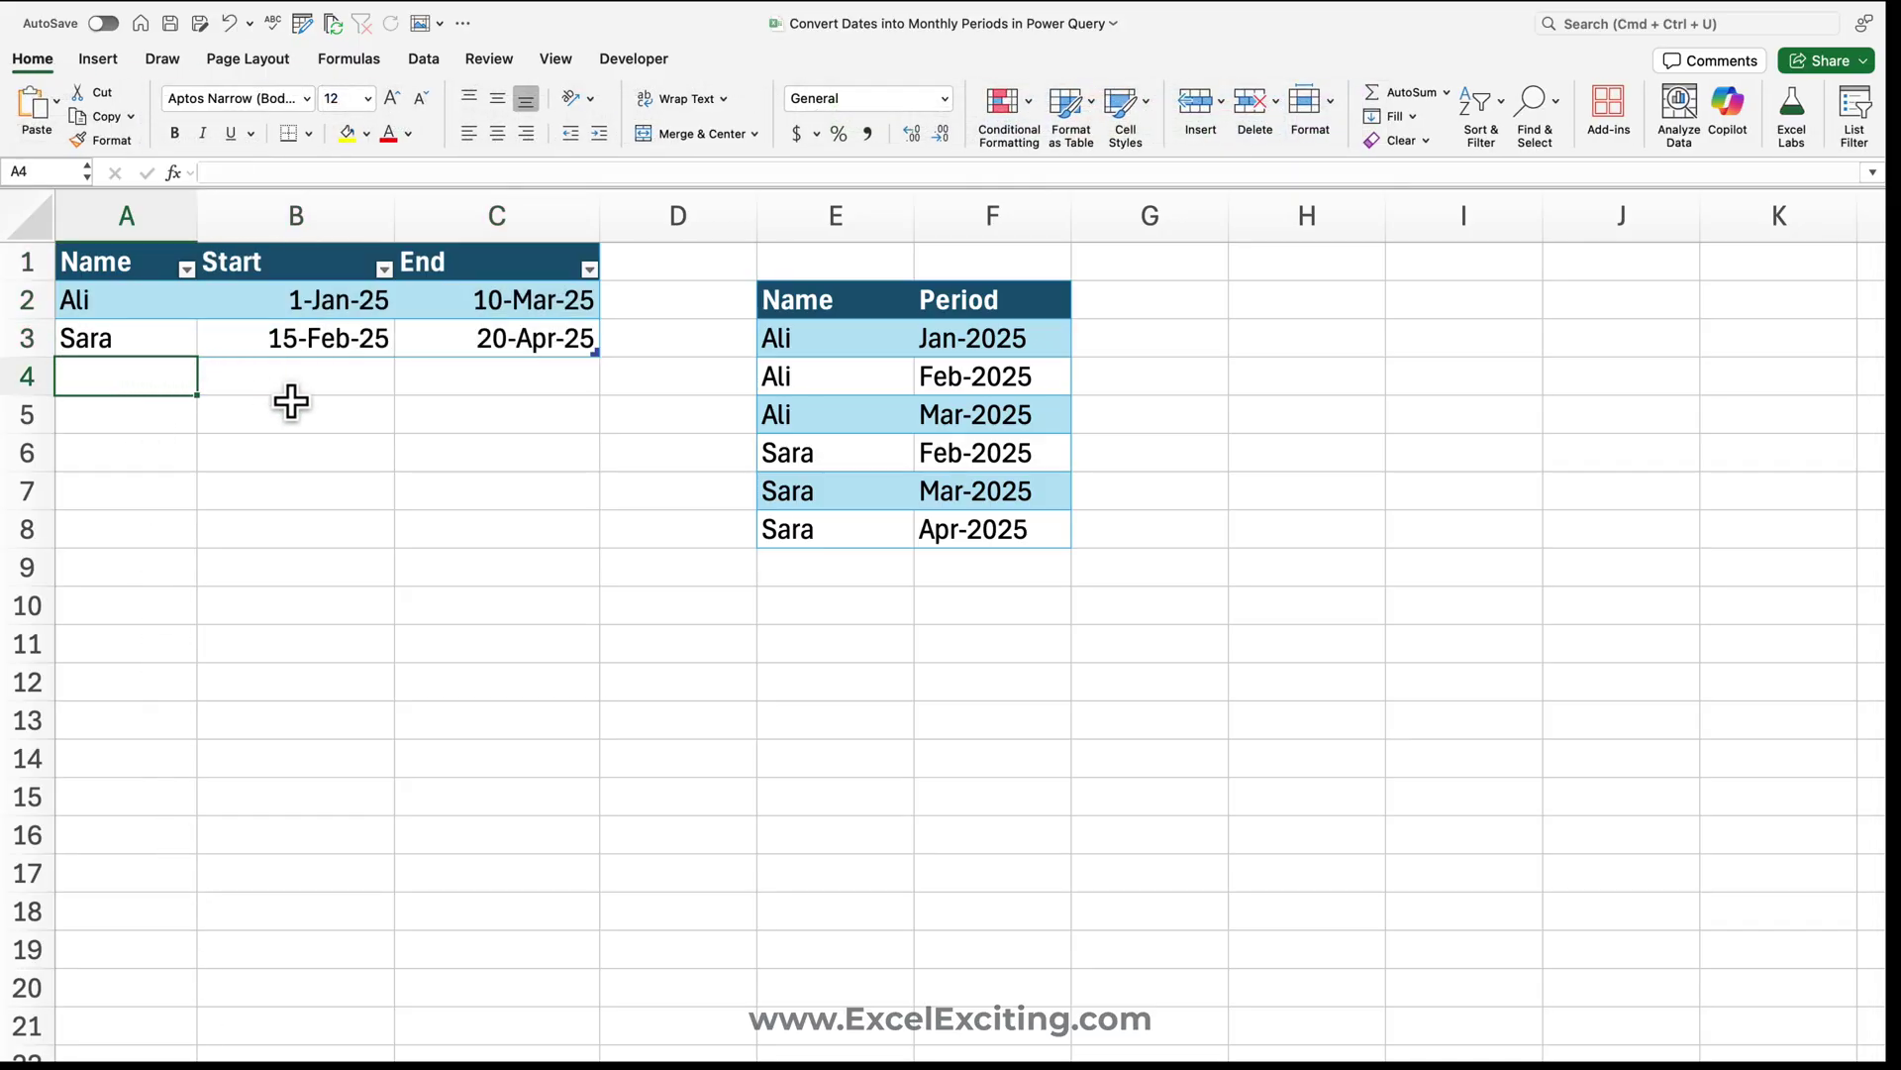
Add a new person in A4 with Start 15-Feb-25 and End 20-Apr-25 filled down from above
type("Faraz")
key("Tab")
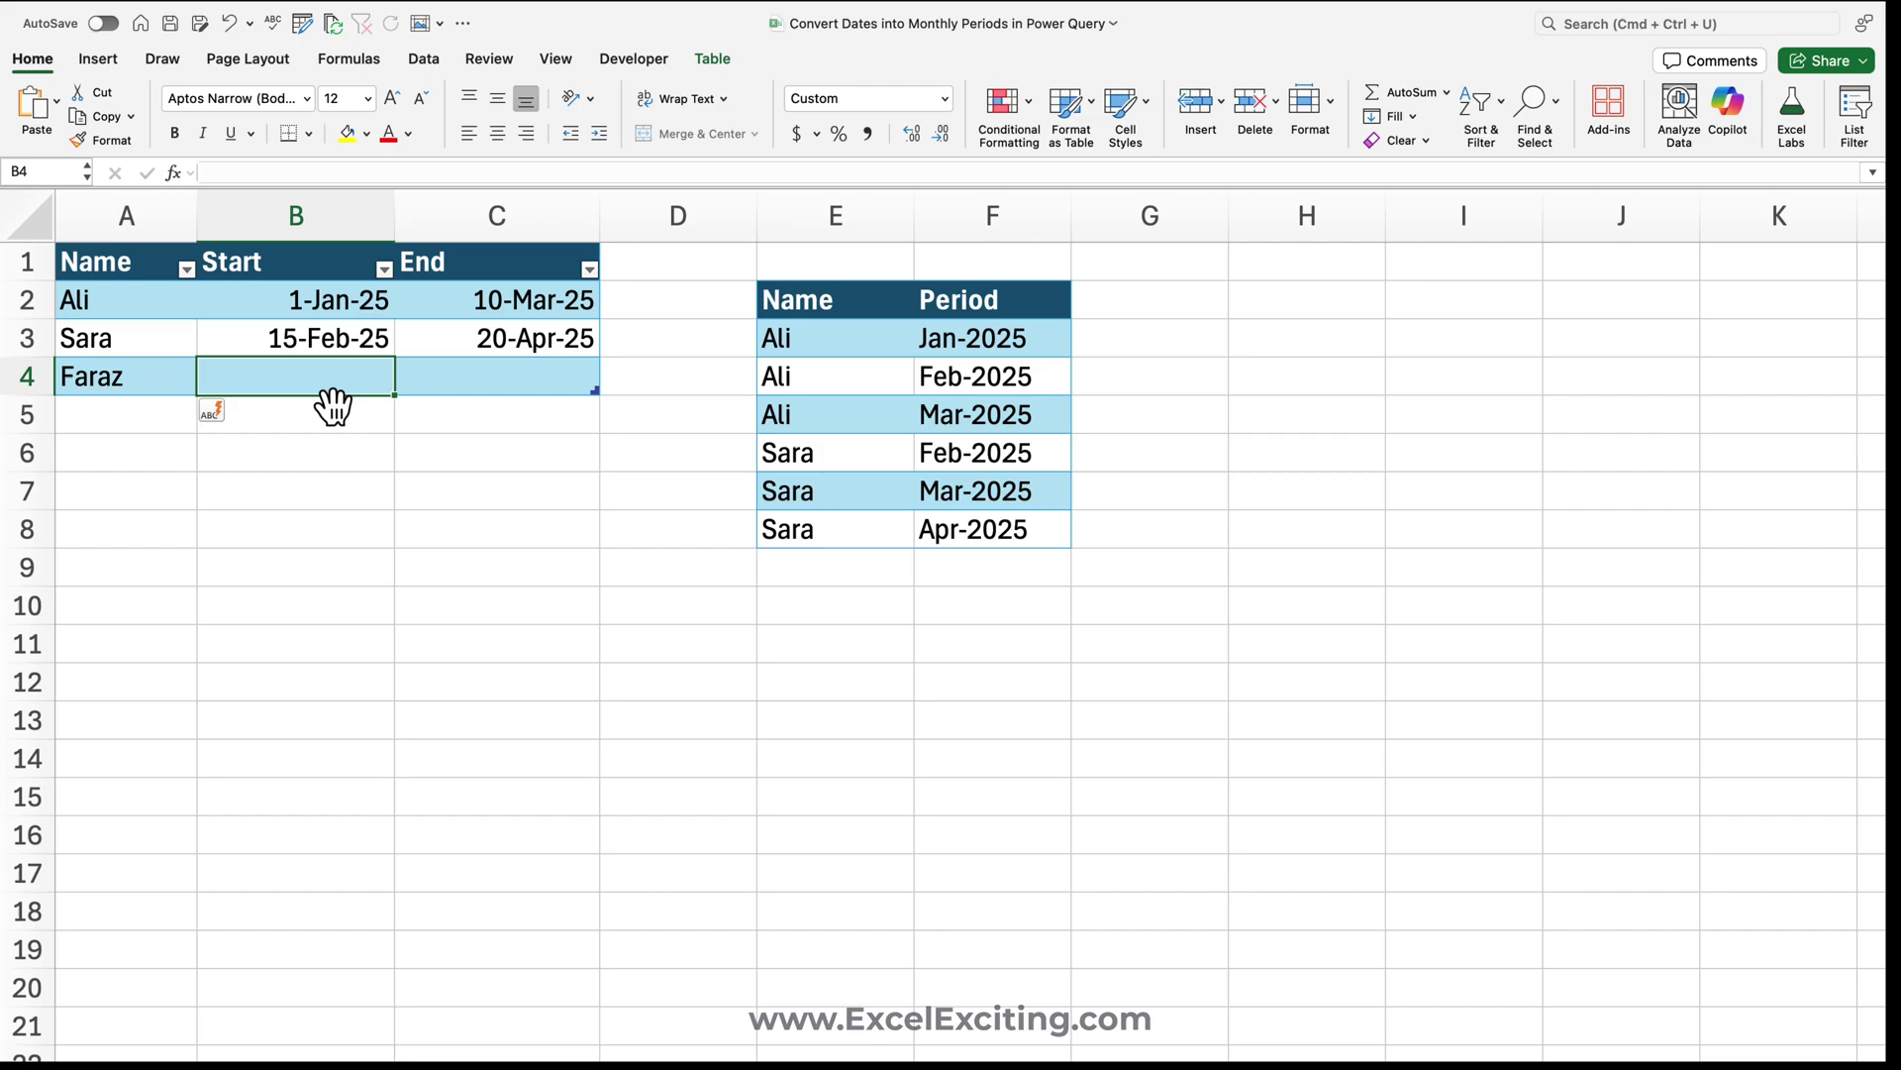
key("ctrl+d")
key("Tab")
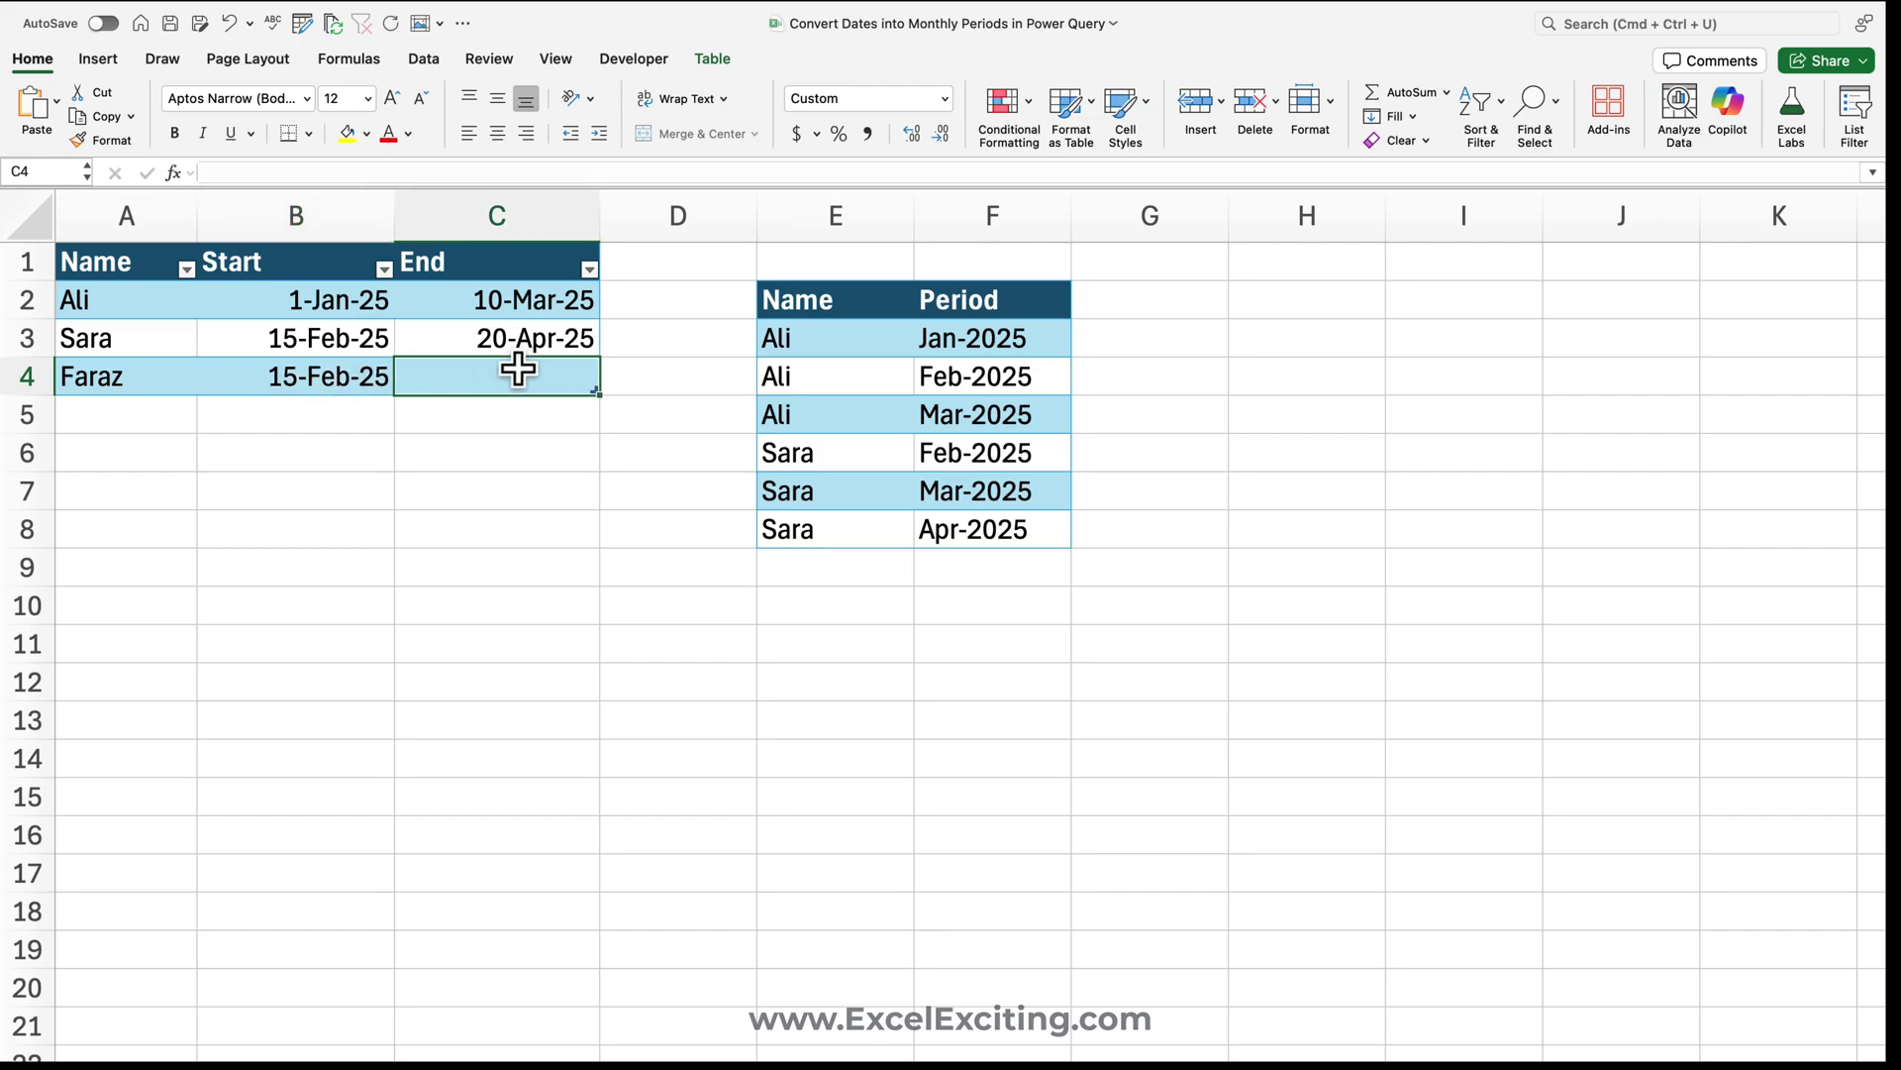
key("ctrl+d")
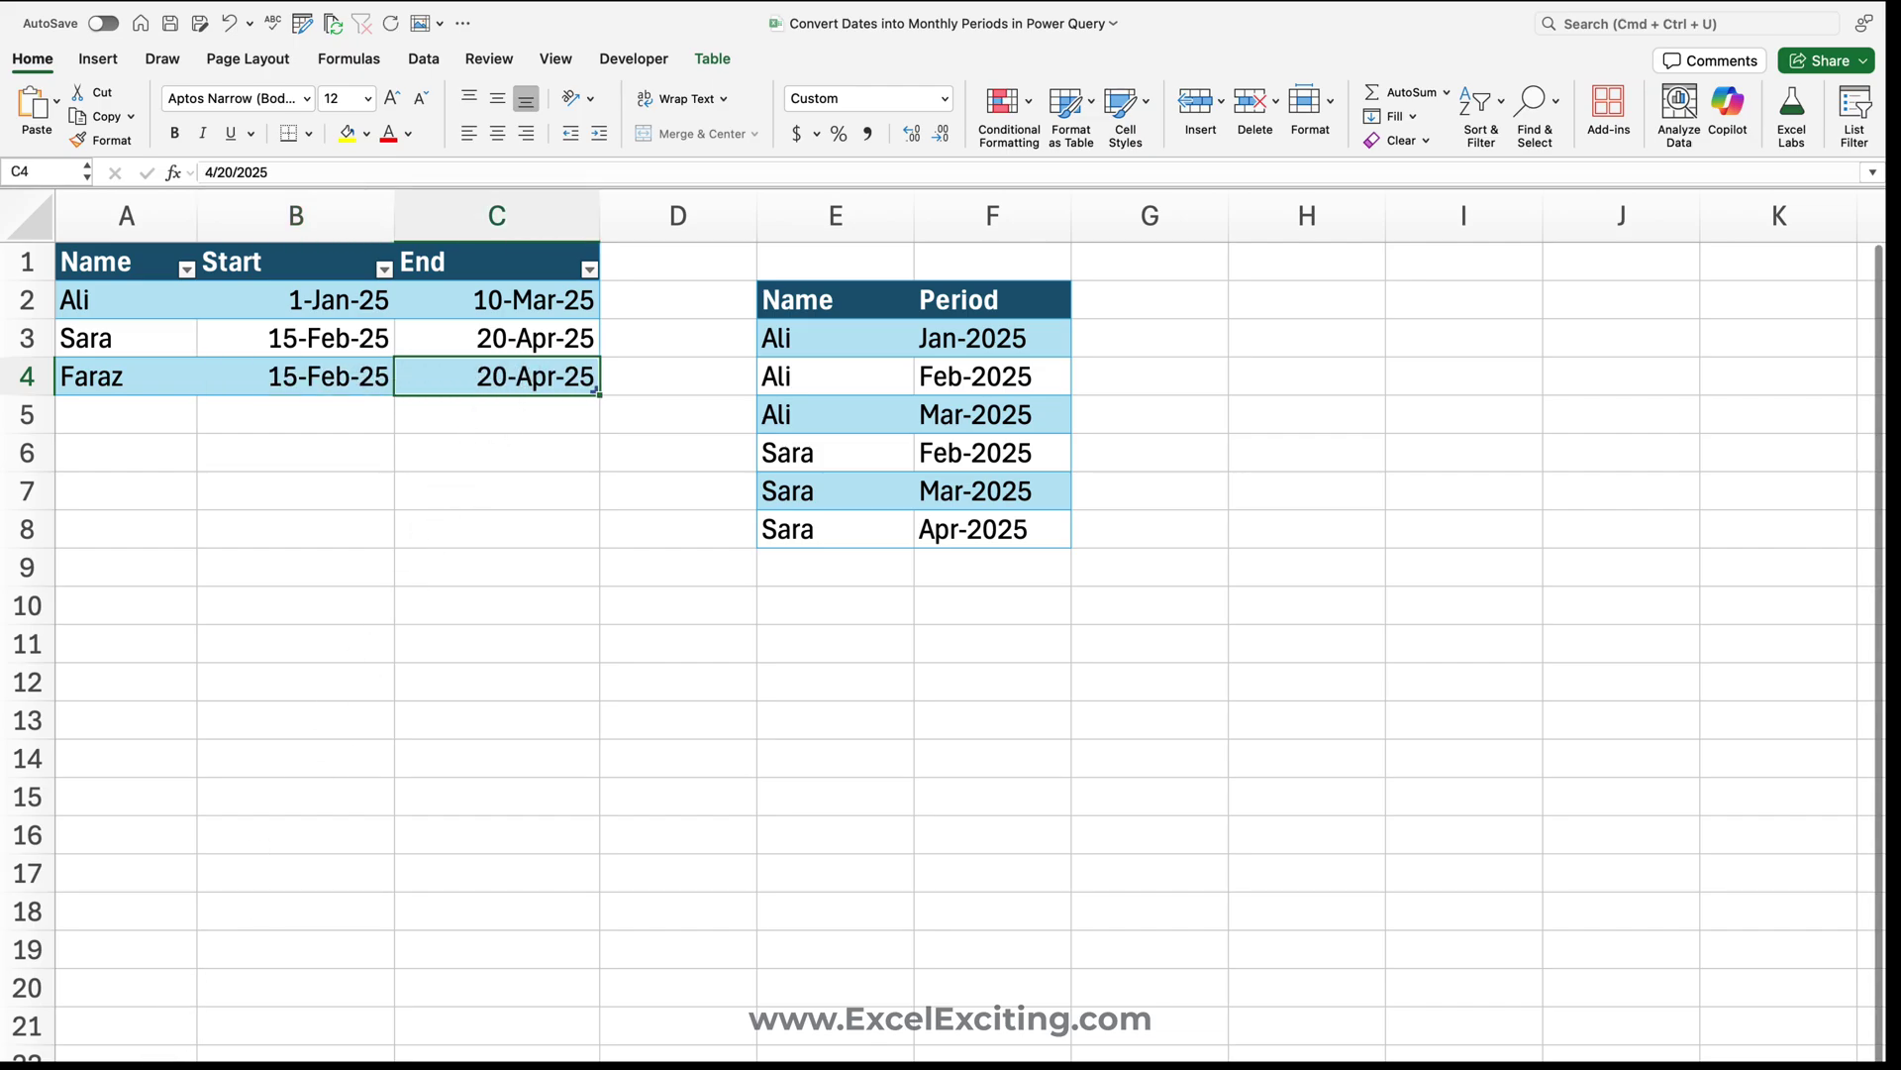
Refresh the result table so it shows nine rows, including the new person's Feb–Apr 2025 months
key("ctrl+Page_Down")
right_click(309, 511)
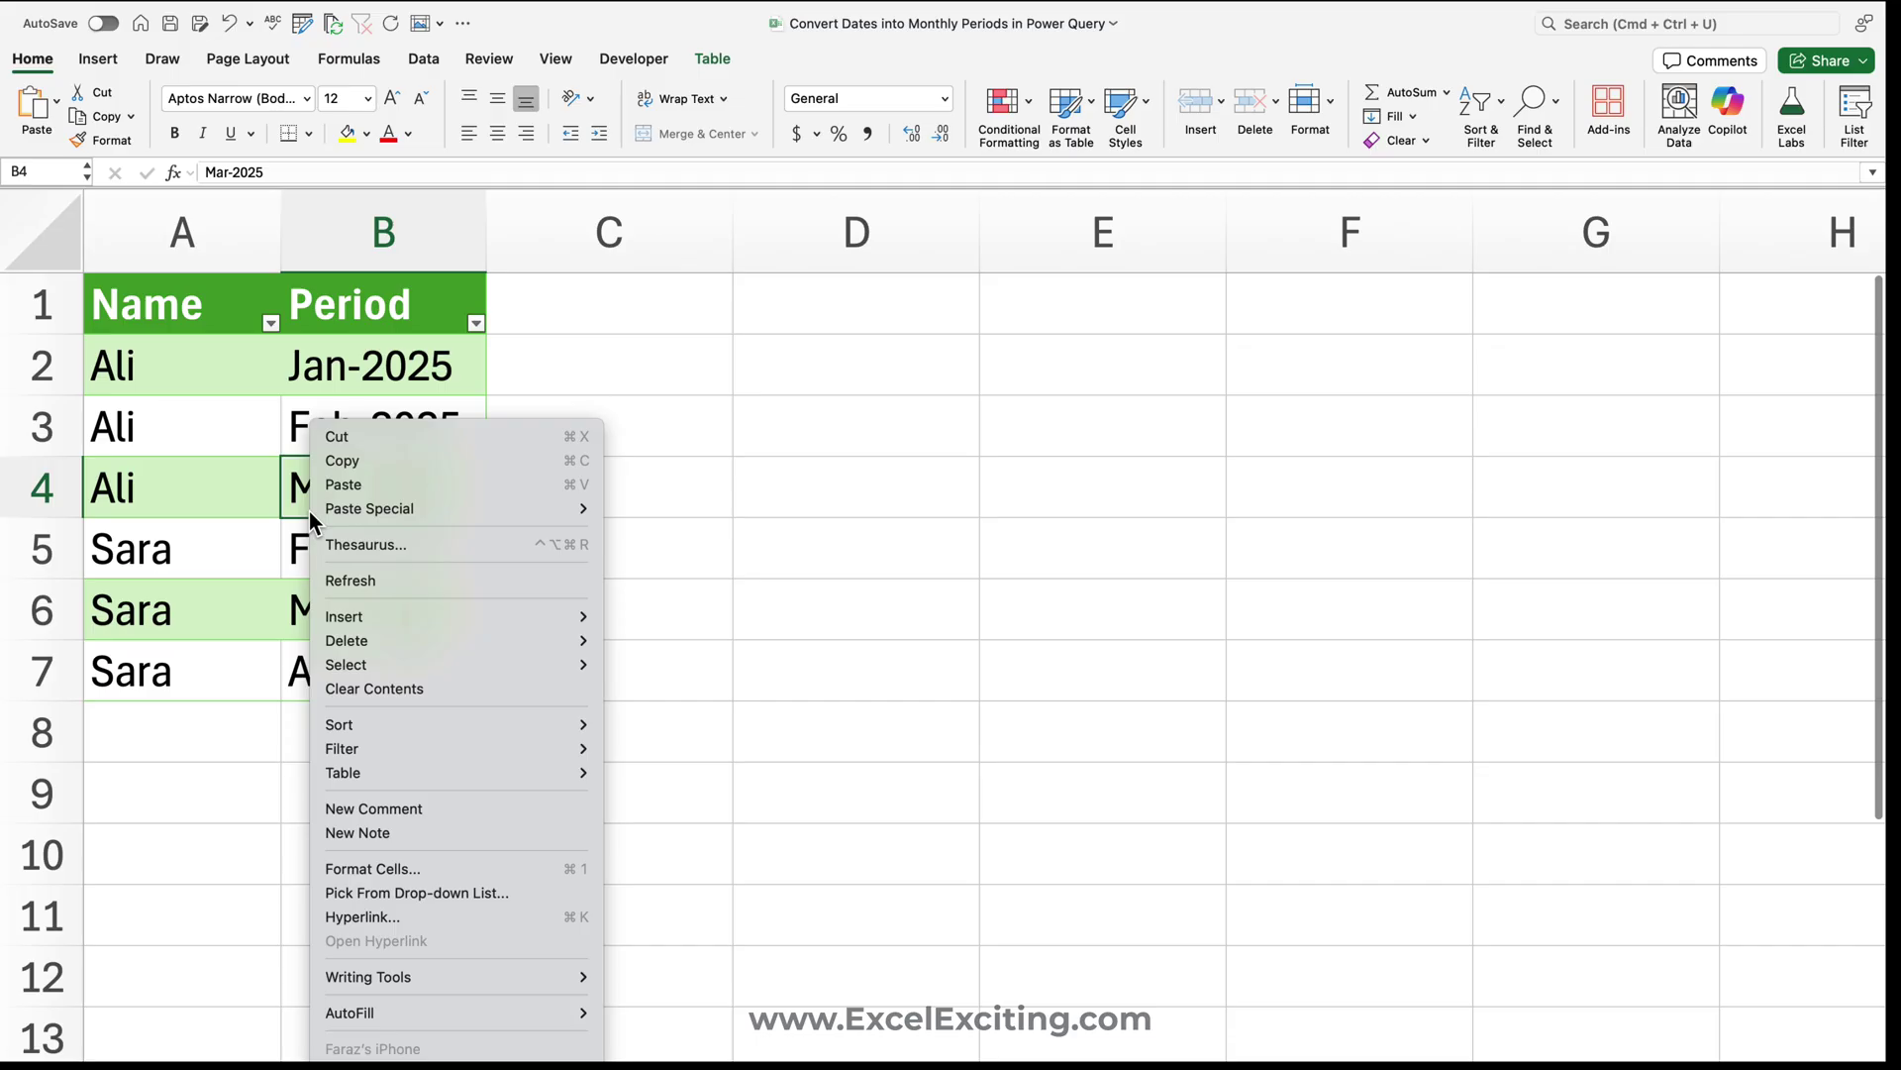
left_click(366, 582)
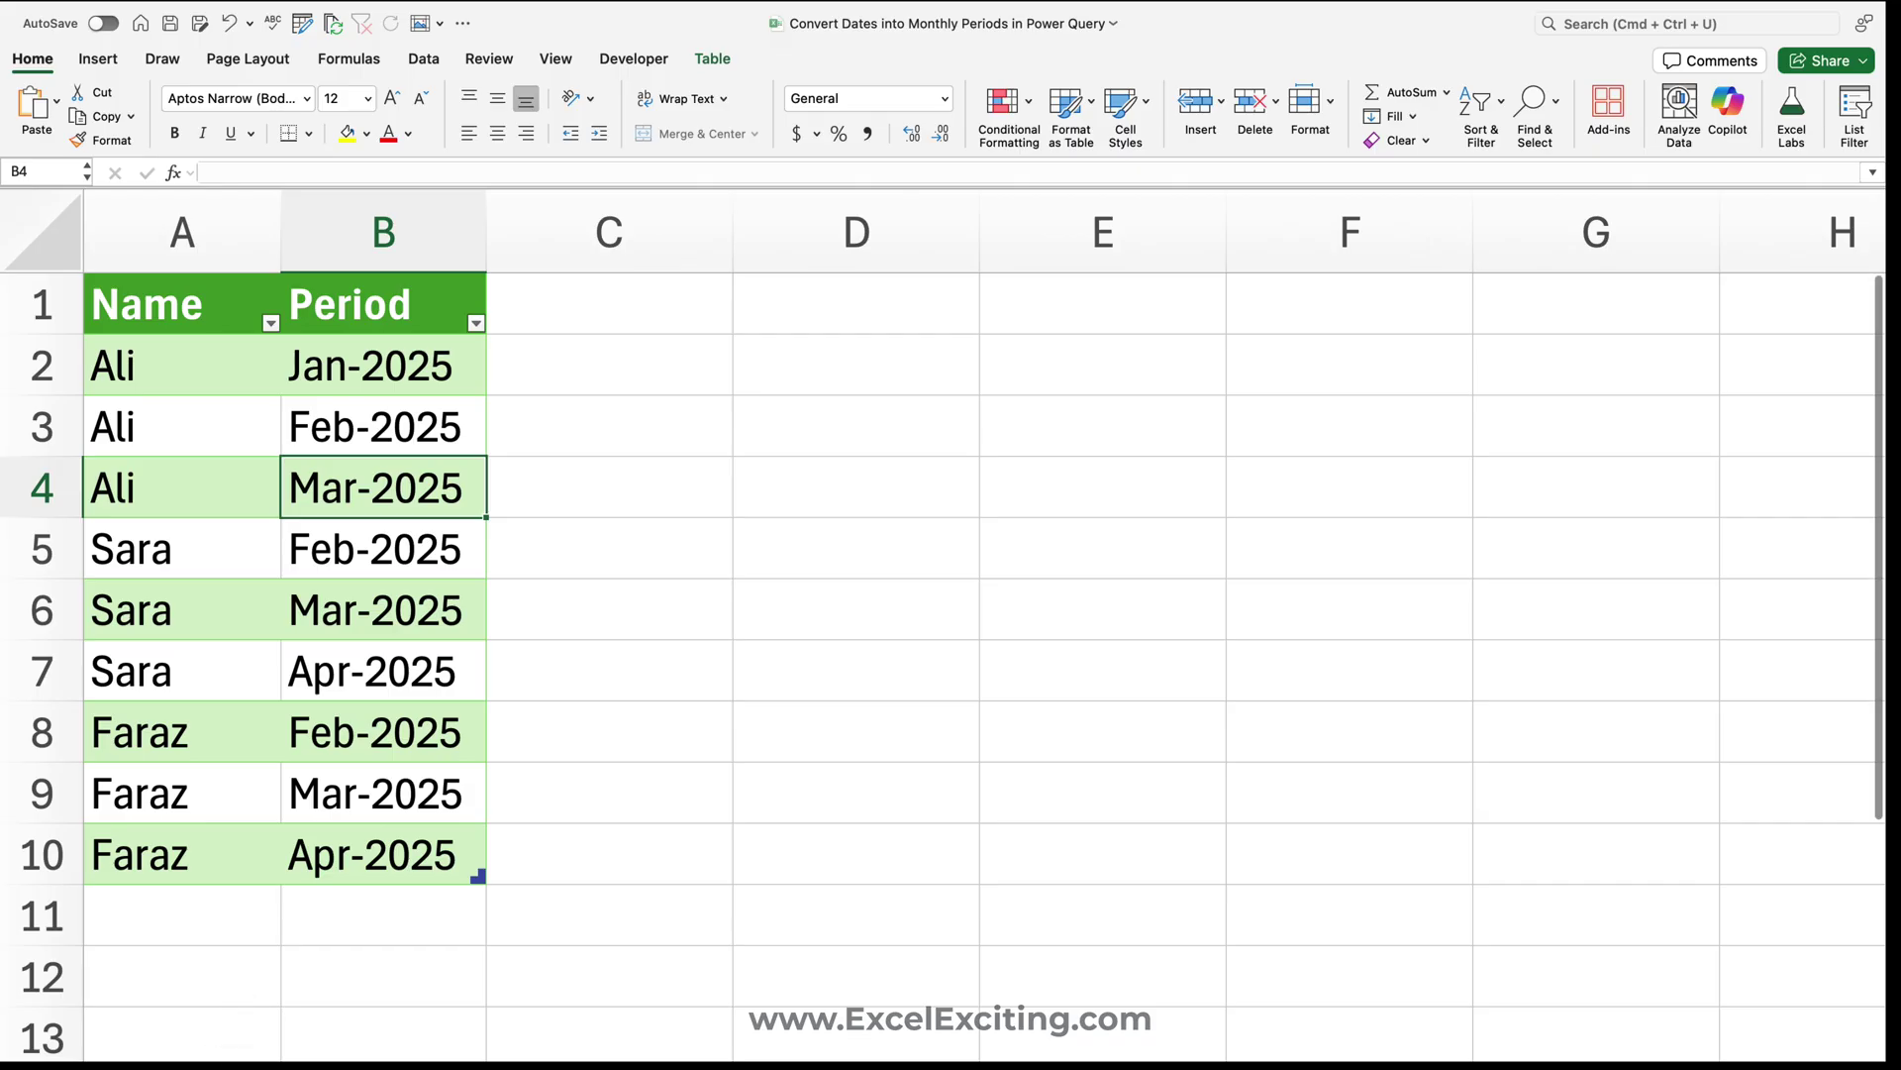
key("ctrl+Page_Up")
key("ctrl+Page_Down")
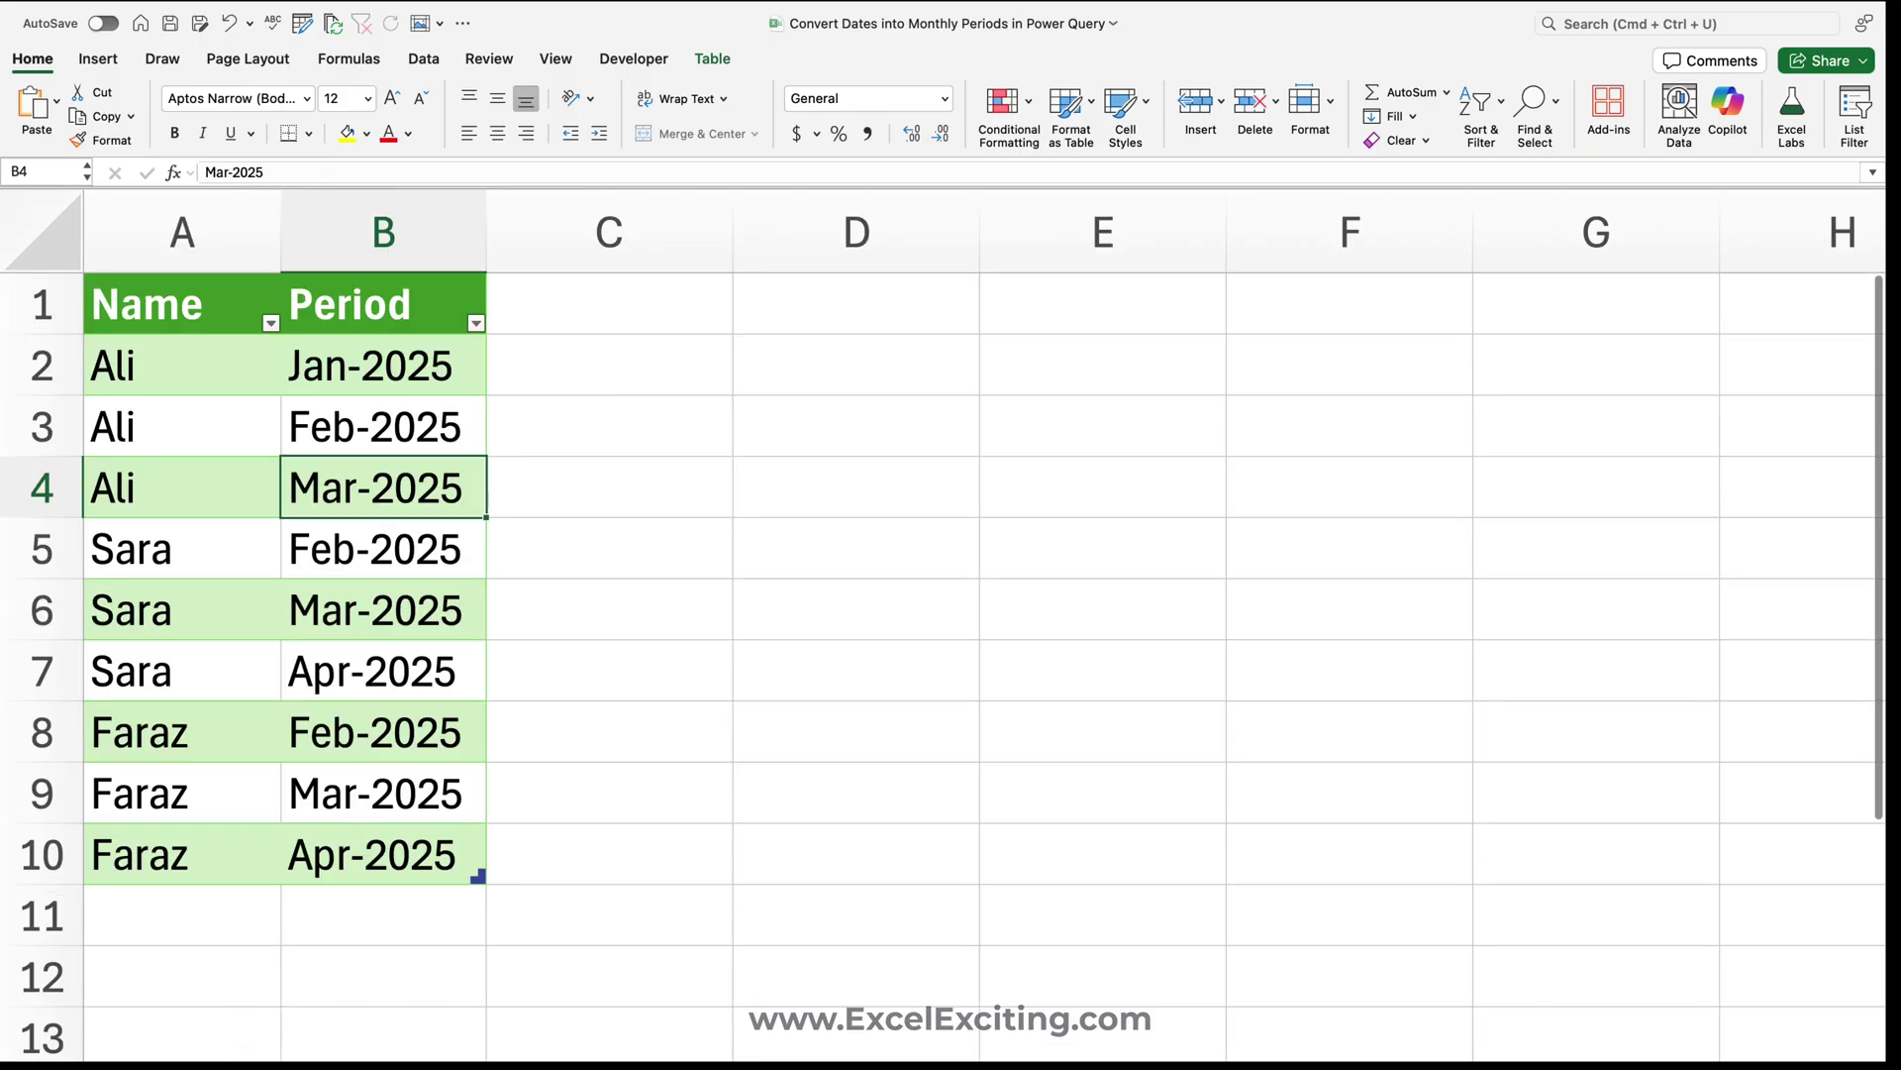